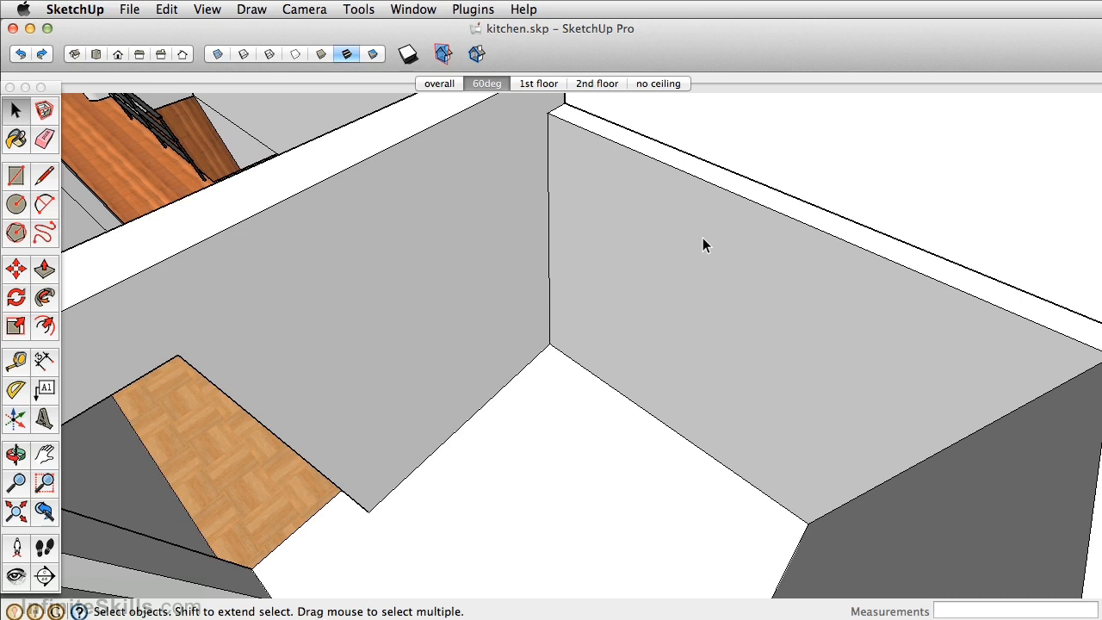
- Check the kitchen dimensions sketch in Preview, and in SketchUp place floor guides 24 inches from the base of both walls meeting at the corner
key("super+Tab")
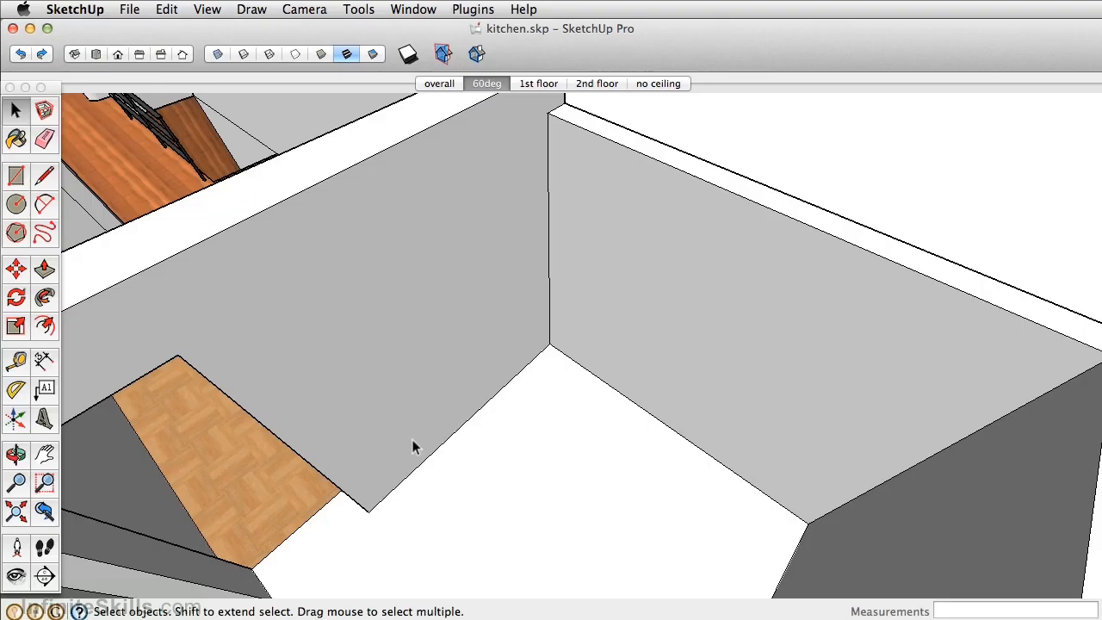
mouse_move(413, 446)
middle_mouse_down()
mouse_move(460, 386)
mouse_move(600, 435)
mouse_move(563, 419)
middle_mouse_up()
key("t")
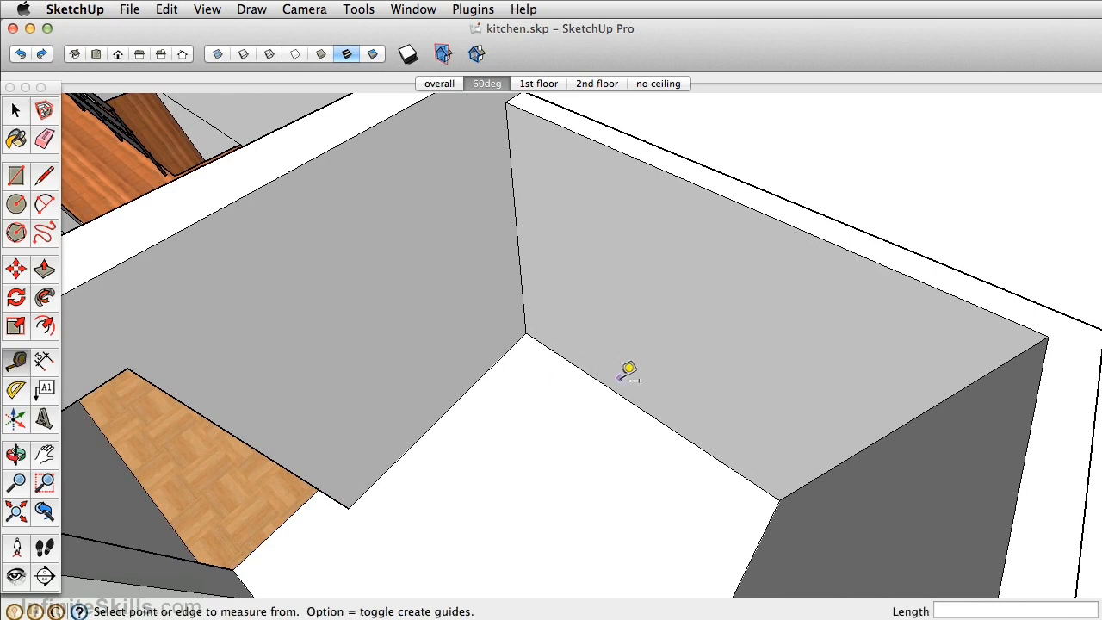
left_click(616, 393)
left_click(596, 413)
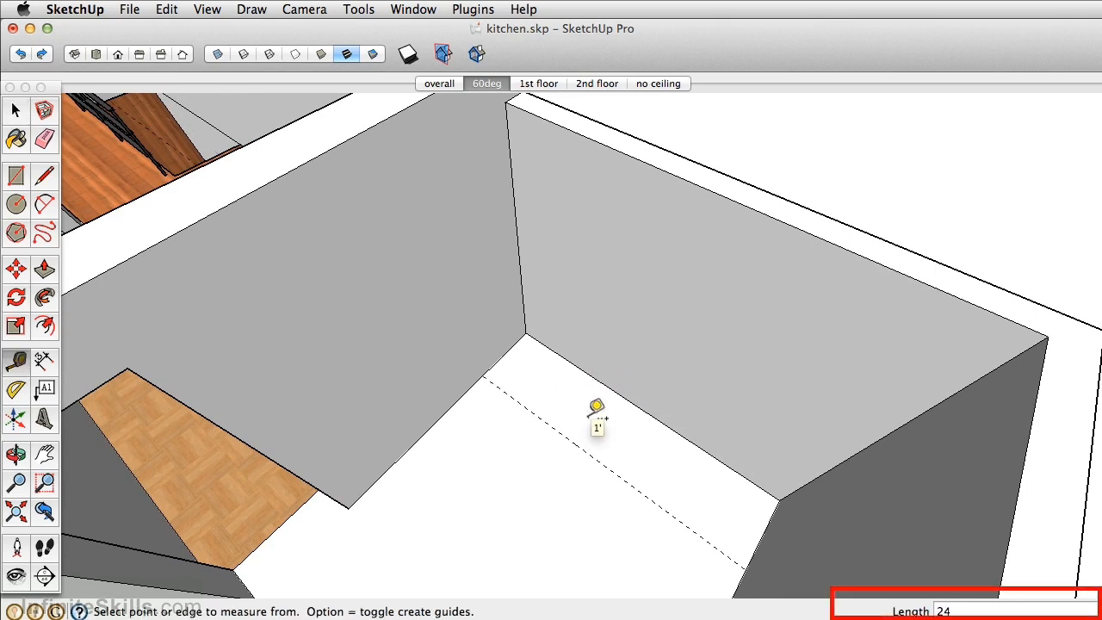
left_click(434, 423)
type("24")
key("Return")
- Place another floor guide parallel to the left wall, 66.5 inches from its base edge
scroll(505, 438, "up", 5)
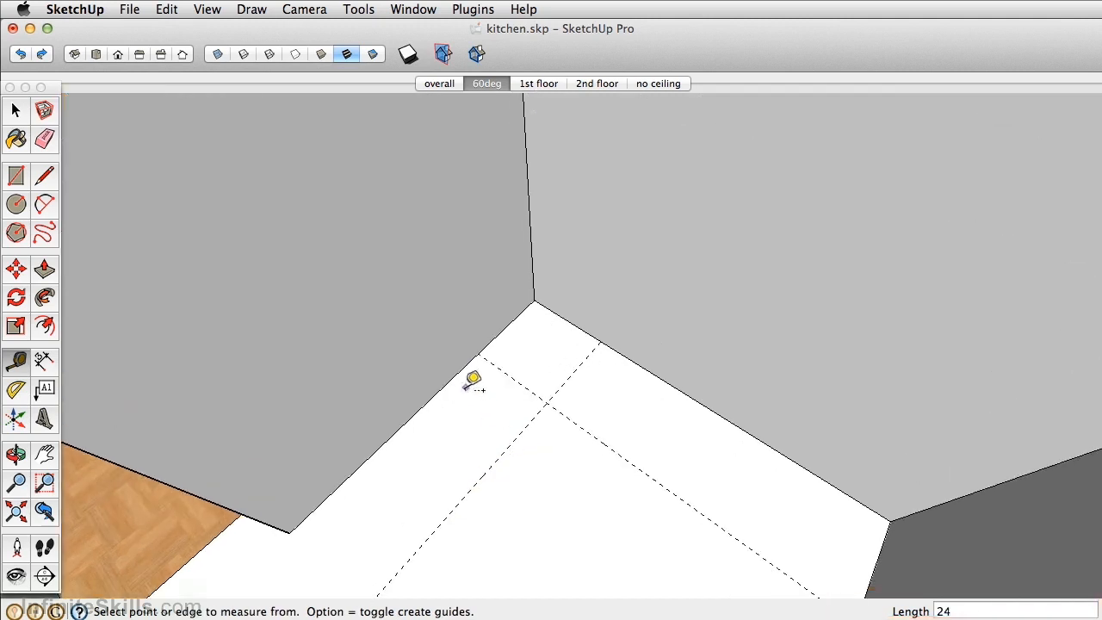
left_click(446, 384)
type("66.5")
key("Return")
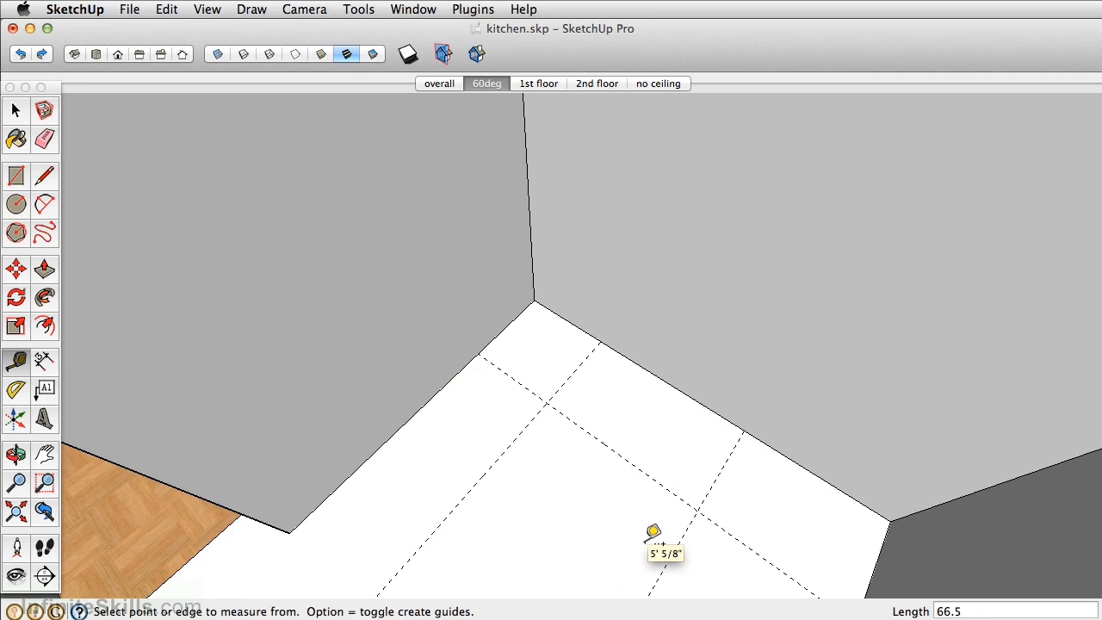
- Draw a floor rectangle along the right wall, bounded by the left wall and the 24-inch and 66.5-inch guides
middle_click_drag(700, 450, 659, 386)
key("r")
left_click(444, 311)
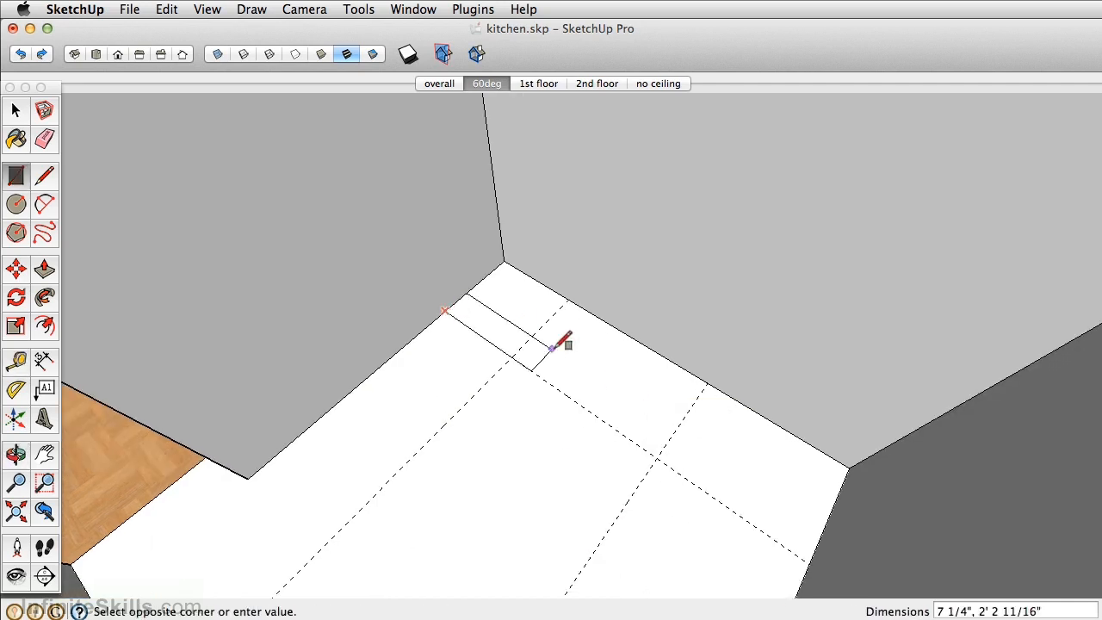
left_click(712, 385)
- Push/Pull the floor rectangle up 3 inches, and raise its top face a further 32 inches
mouse_move(556, 315)
middle_mouse_down("shift")
mouse_move(577, 361)
mouse_move(588, 322)
middle_mouse_up("shift")
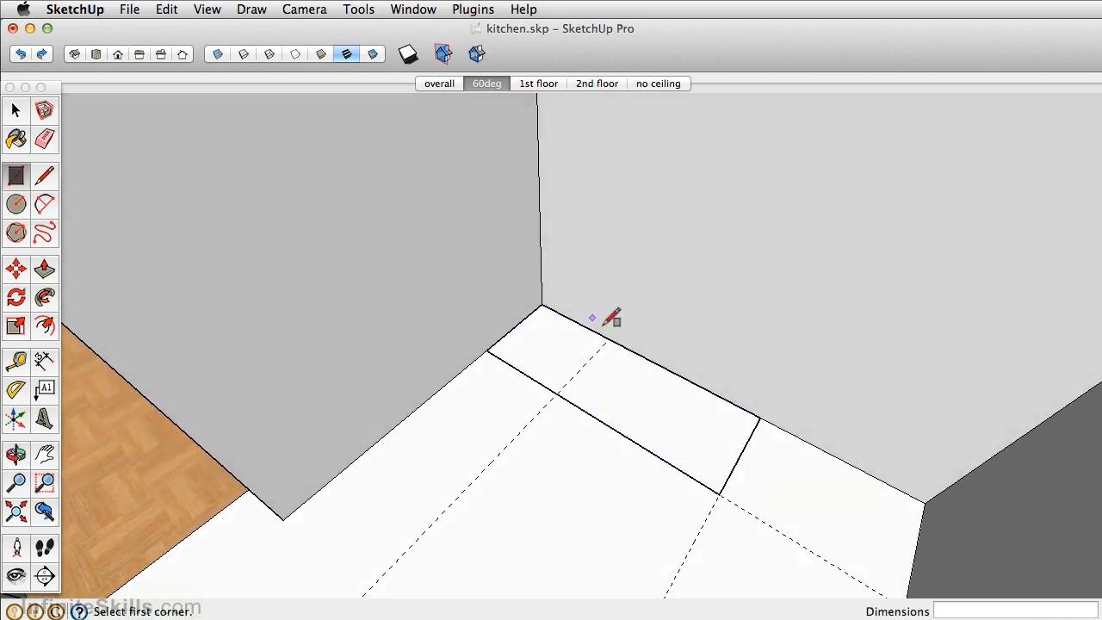
scroll(616, 359, "up", 3)
key("p")
left_click(683, 471)
type("3")
key("Return")
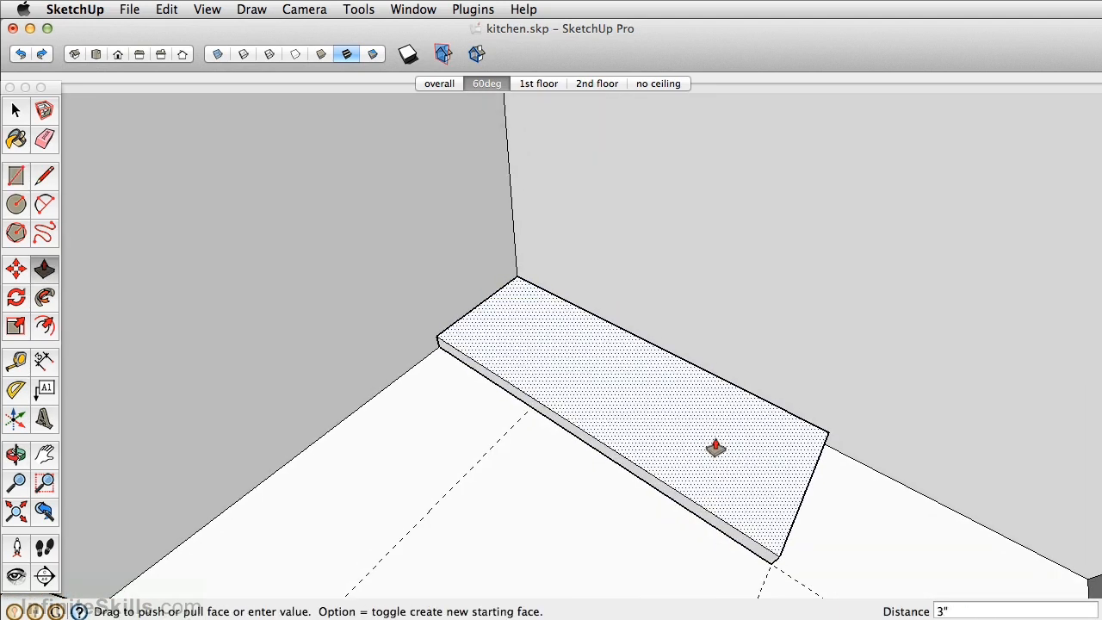
left_click(713, 450)
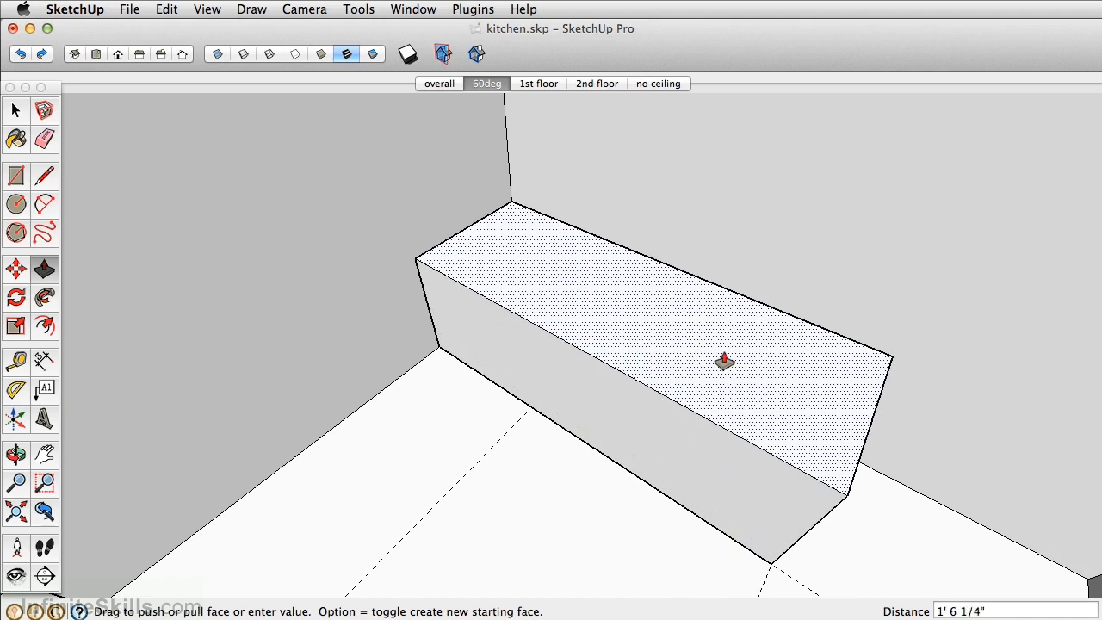
type("32")
key("Return")
scroll(720, 362, "down", 3)
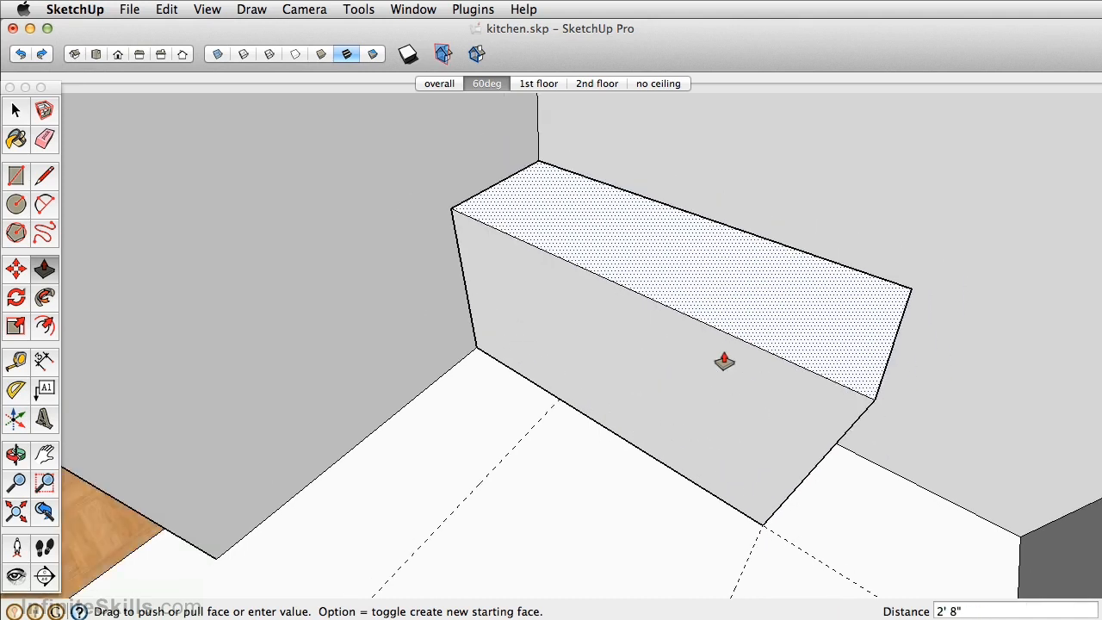
- Make the whole cabinet box a group and open the group for editing
key("space")
triple_click(527, 293)
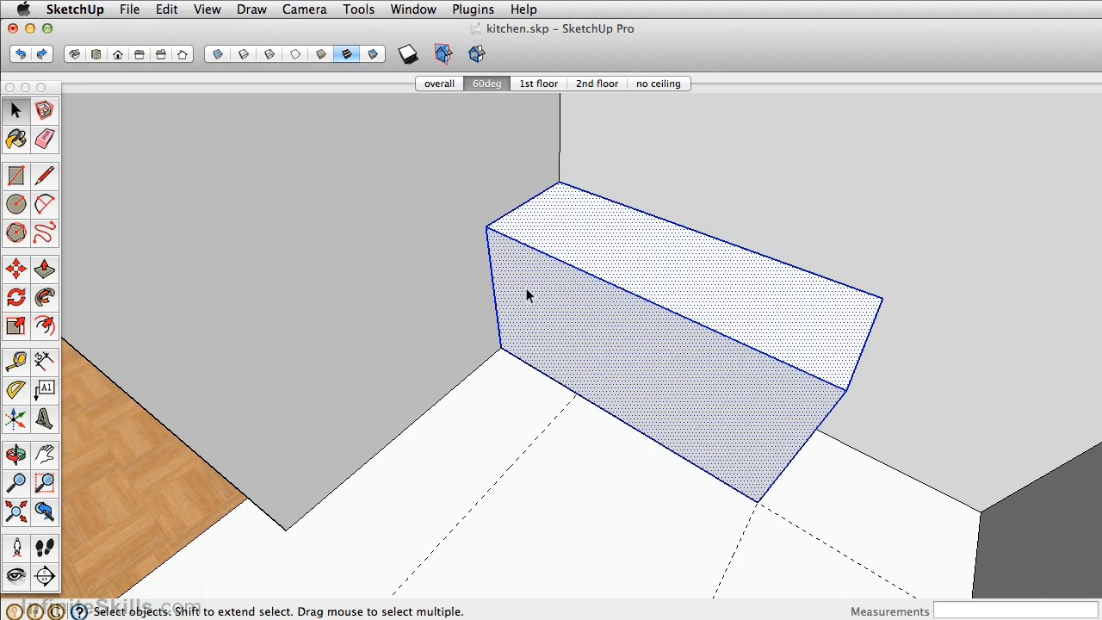
left_click(169, 9)
left_click(220, 333)
double_click(578, 340)
- Copy the vertical edge at the left end of the cabinet's front face across to the 24-inch guide
middle_click_drag(579, 342, 585, 364)
key("m")
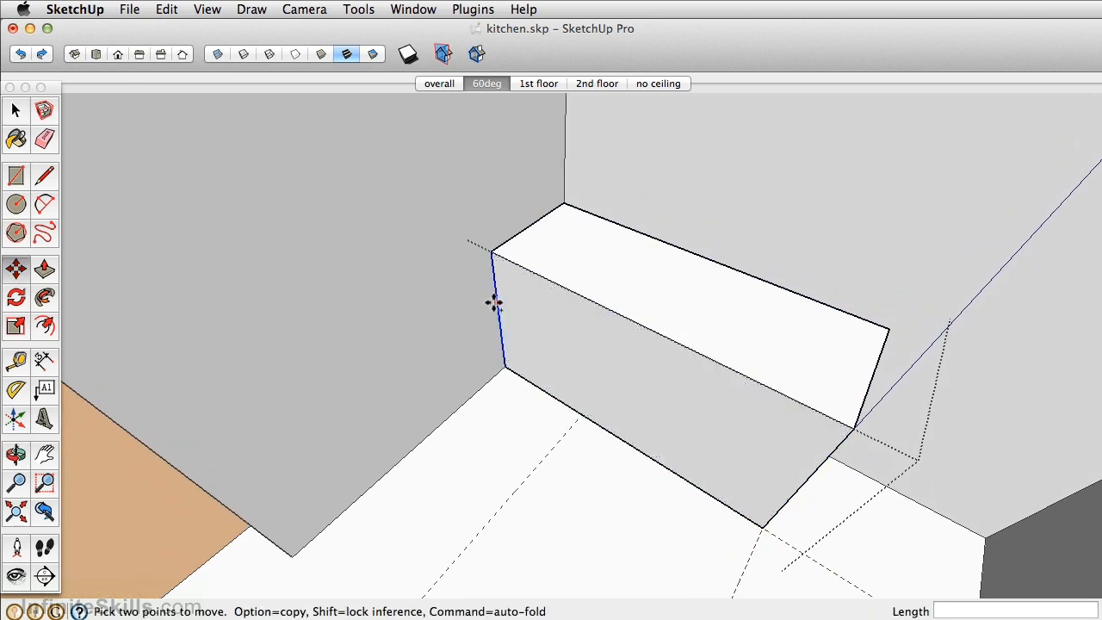
left_click(495, 302)
key("alt")
left_click(537, 319)
- Push/Pull the narrow left section of the front face out 27.5 inches to form the L-shaped cabinet's short leg
key("p")
left_click(551, 322)
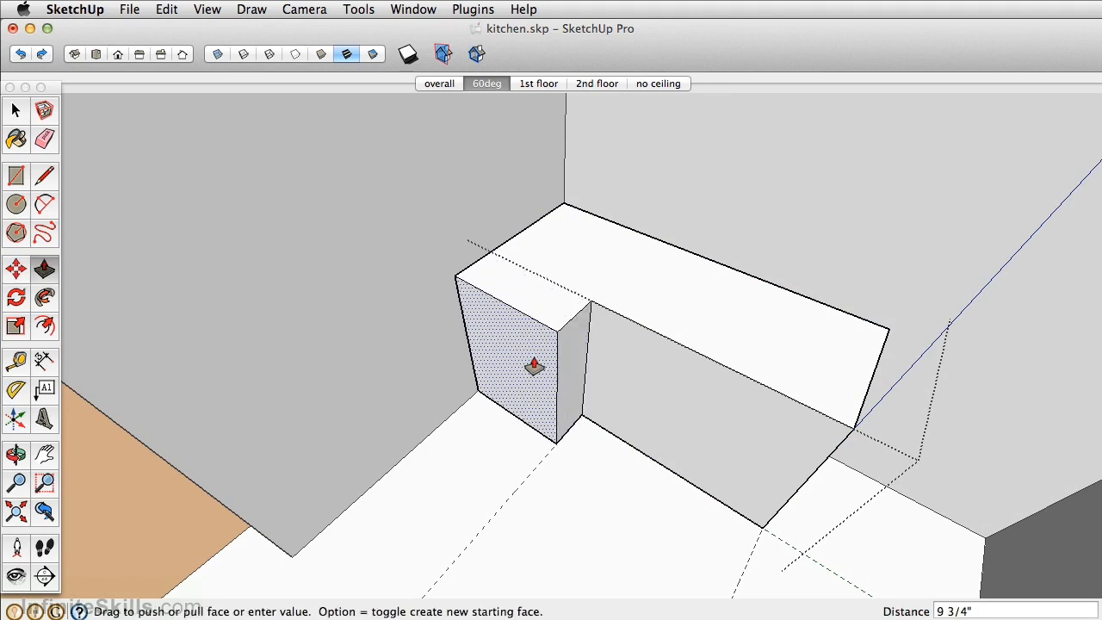
type("27.5")
key("Return")
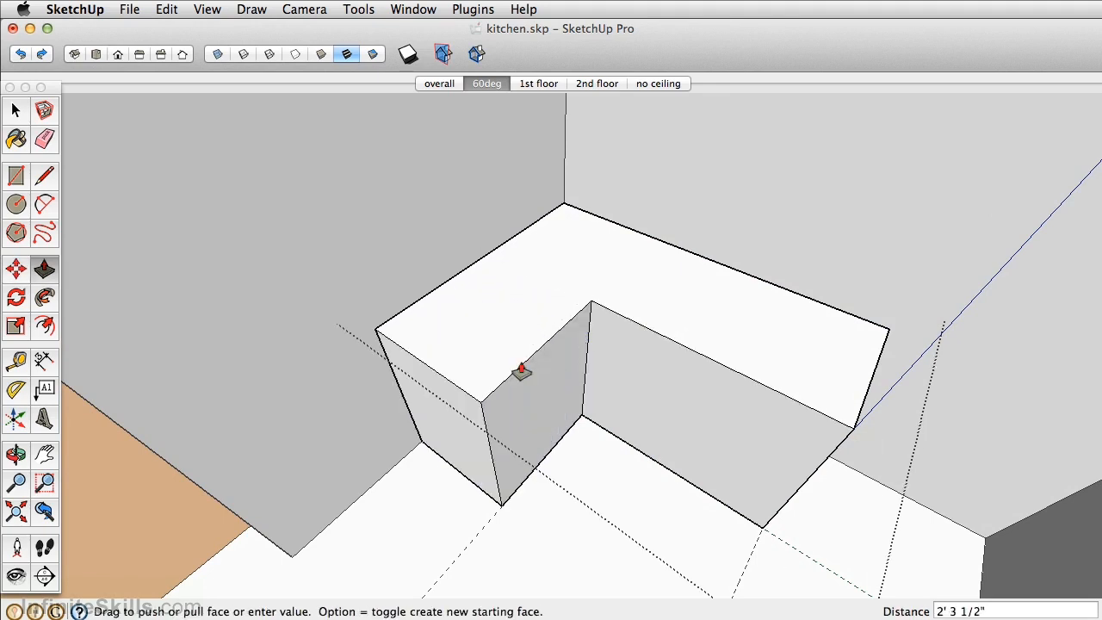
- Place a guide on the cabinet top, 15 inches in from the end edge of the short leg
key("o")
left_click_drag(523, 342, 526, 355)
middle_click_drag(527, 355, 423, 396)
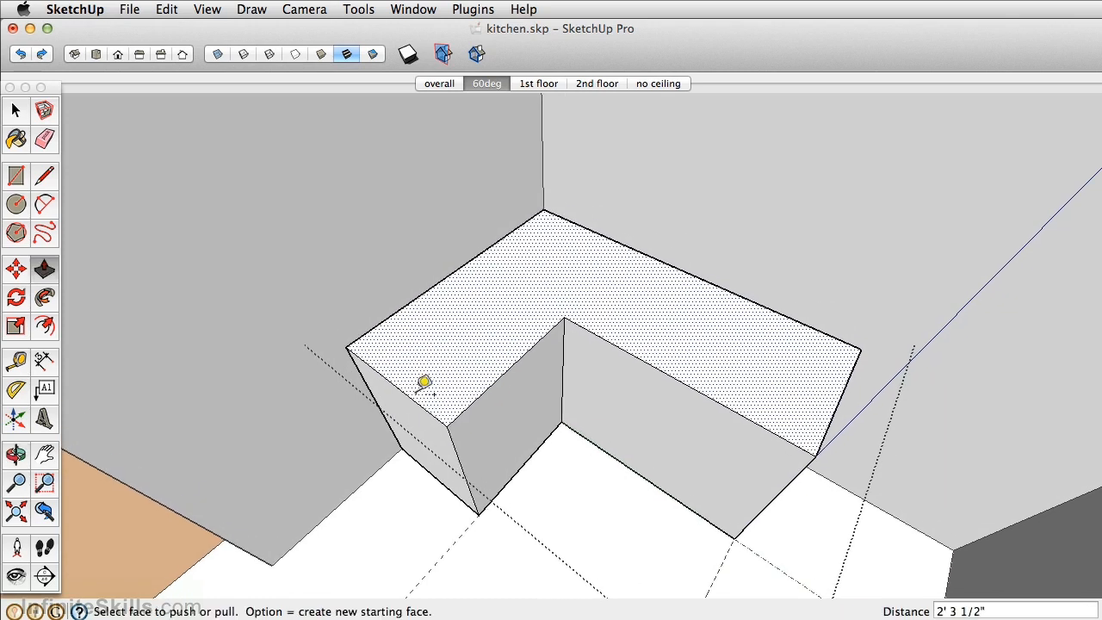
key("t")
left_click(410, 397)
type("15")
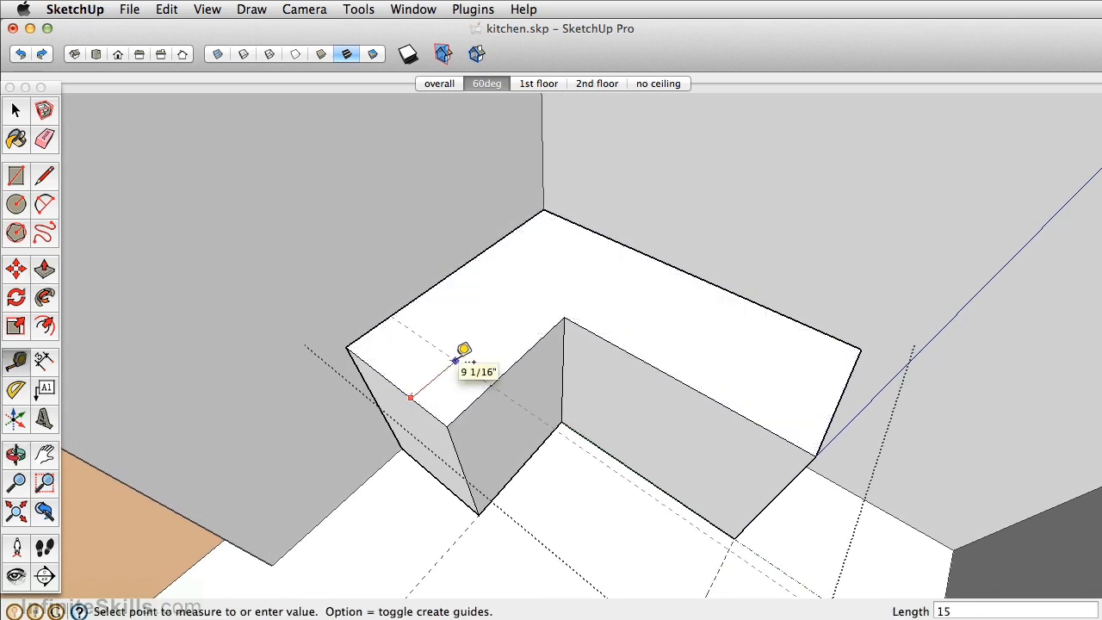
key("Return")
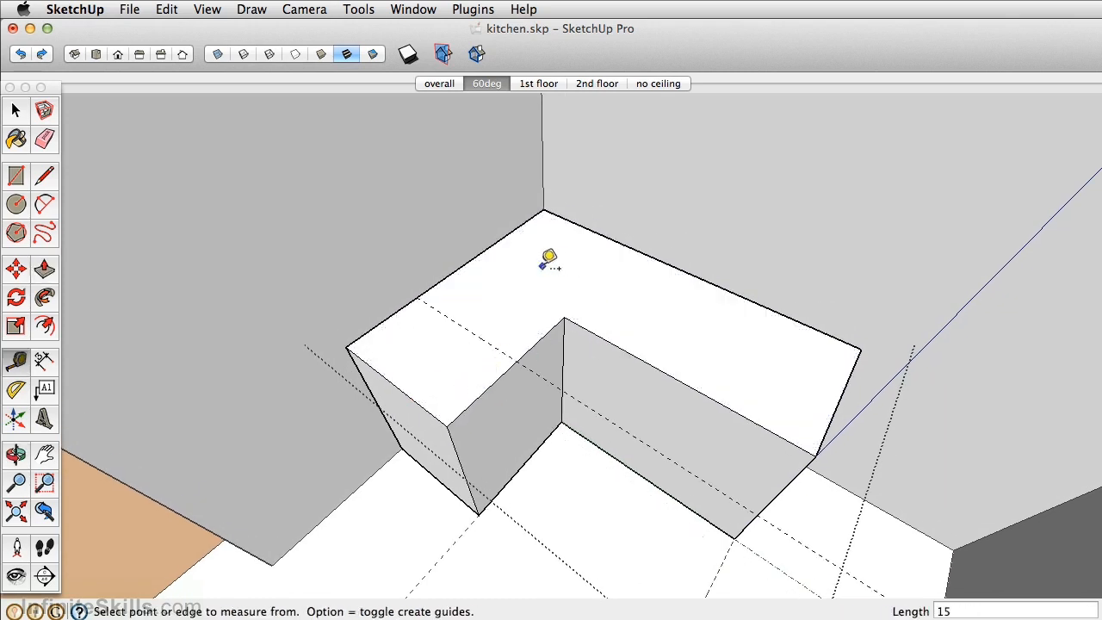
- Place a guide on the cabinet top, 36.5 inches from the edge along the left wall
left_click(504, 235)
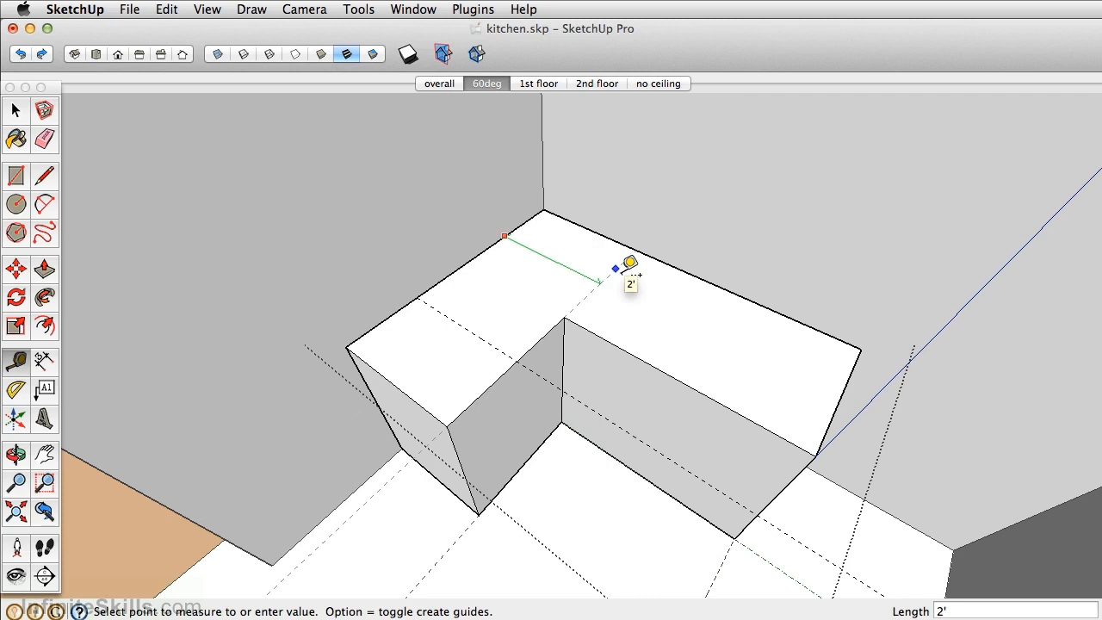
type("36.5")
key("Return")
- Draw vertical lines down both inner front faces from the points where the 15-inch and 36.5-inch guides meet their top edges
mouse_move(638, 273)
middle_mouse_down()
mouse_move(590, 283)
mouse_move(573, 244)
middle_mouse_up()
key("l")
left_click(490, 297)
left_click(505, 428)
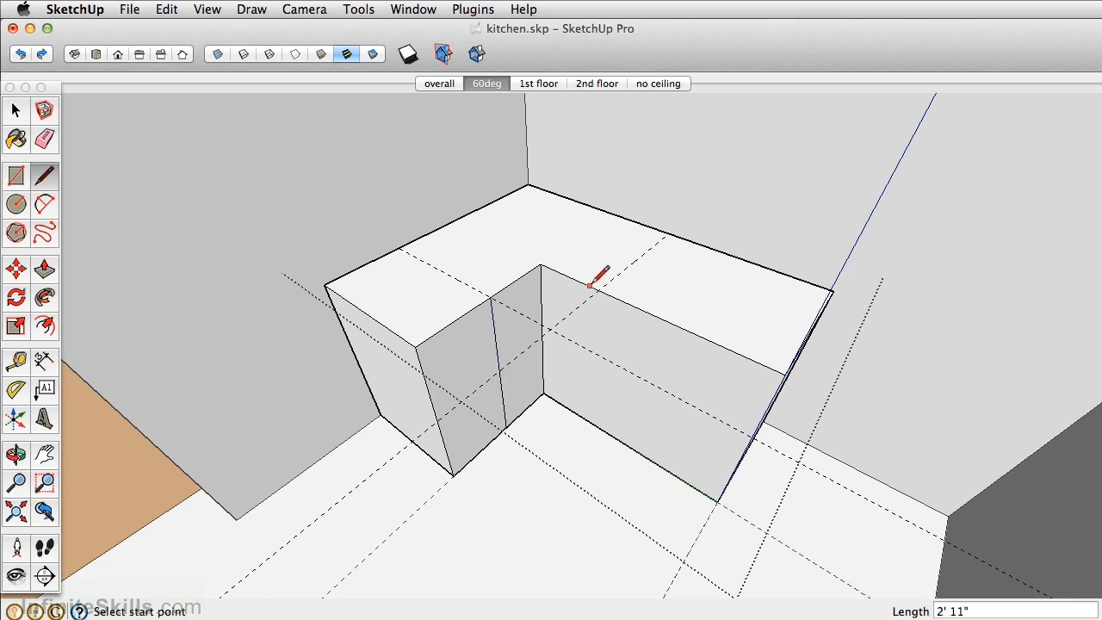
left_click(598, 293)
left_click(590, 420)
- Move the vertical inner corner edge onto the line at the 36.5-inch guide to form the diagonal corner face
key("space")
left_click(542, 293)
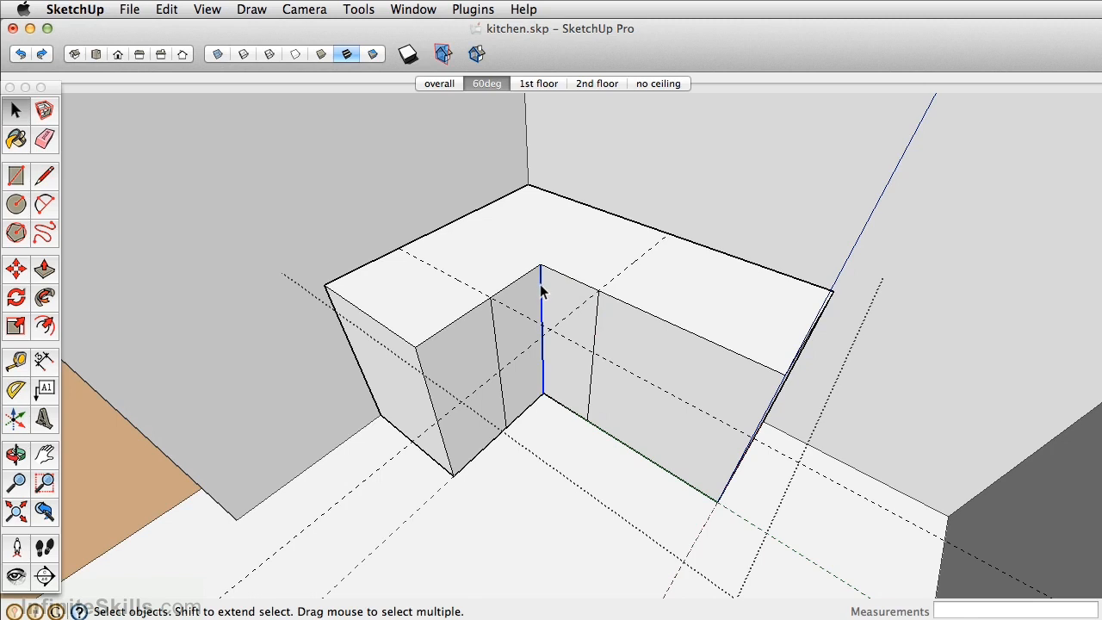
key("m")
left_click(541, 265)
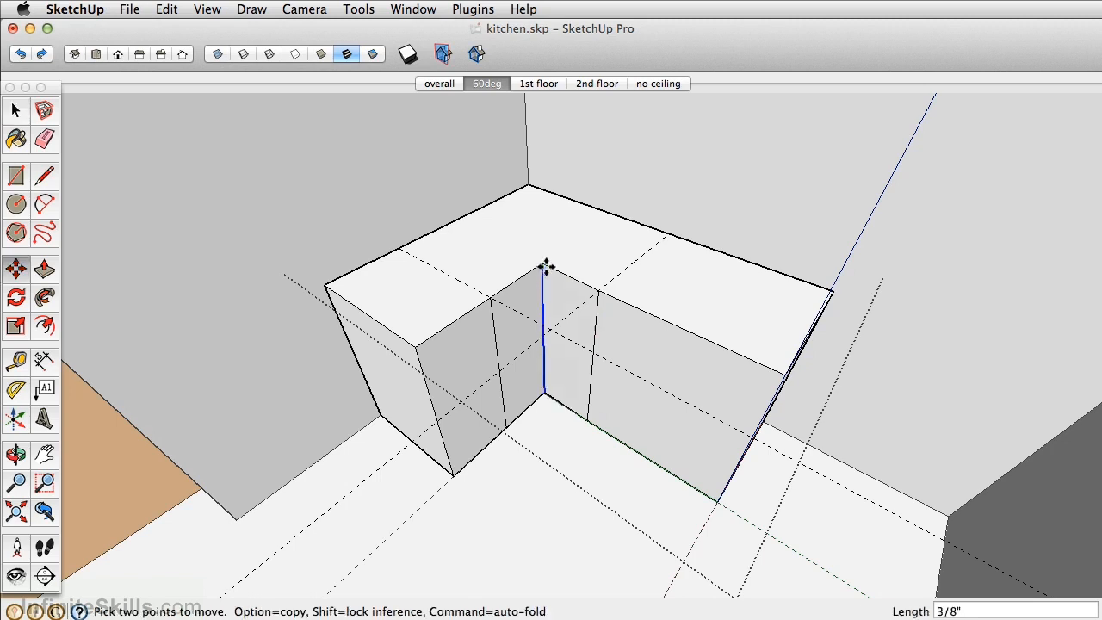
left_click(593, 285)
- Copy the bottom edges of the two inner fronts and the diagonal corner face up 3 inches
middle_click_drag(554, 266, 530, 263)
scroll(503, 268, "down", 1)
key("space")
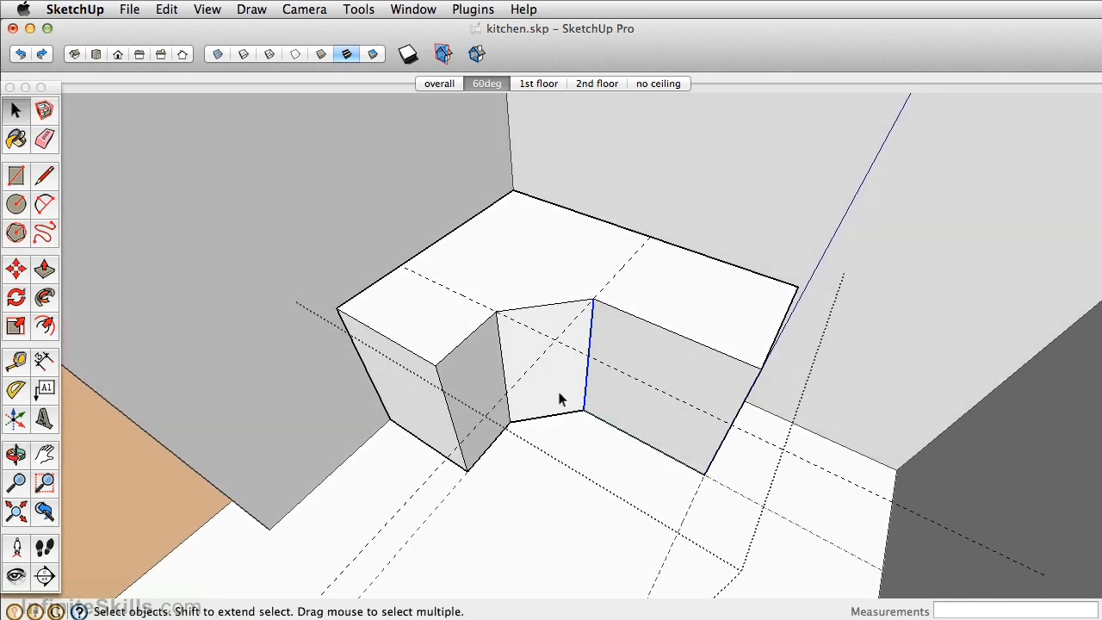
scroll(630, 370, "up", 3)
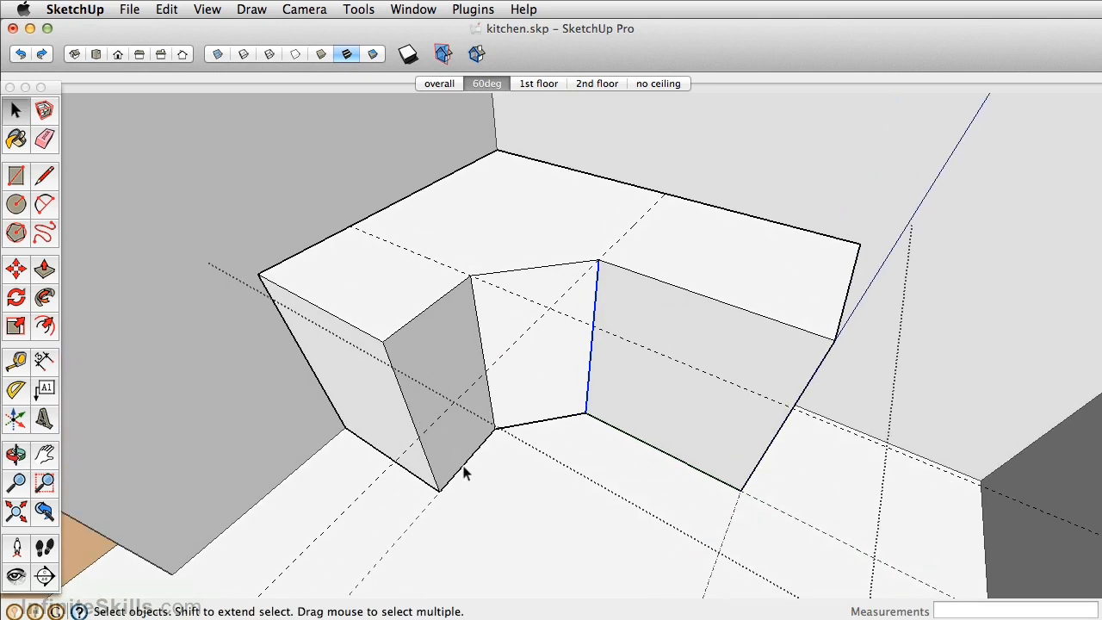
left_click(459, 471)
left_click(532, 420, "shift")
left_click(558, 417, "shift")
left_click(608, 425, "shift")
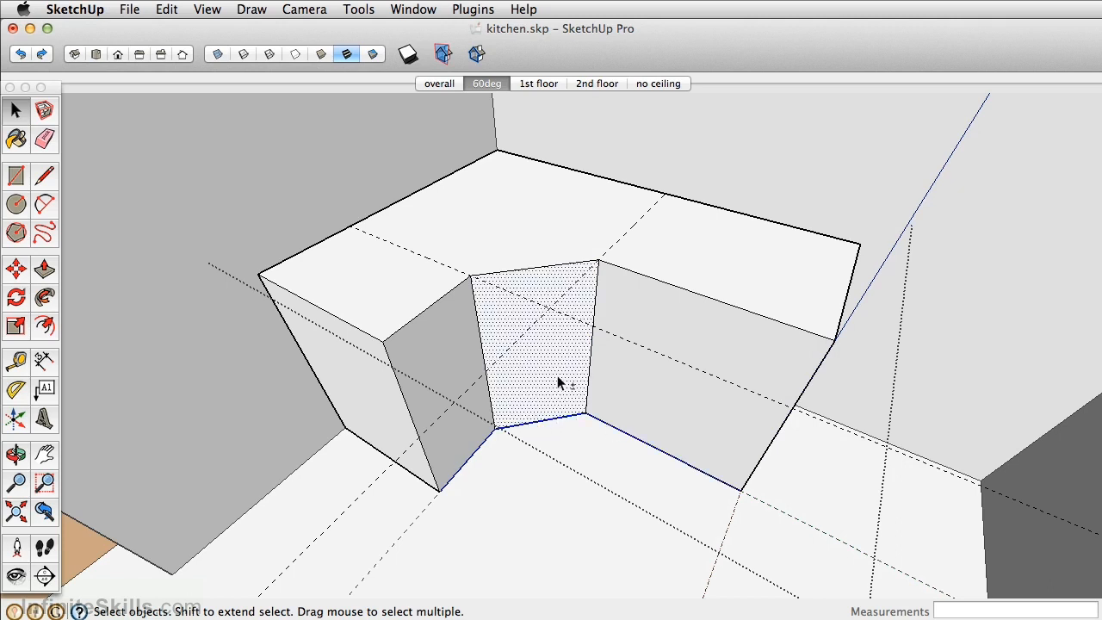
left_click(566, 386, "shift")
key("m")
key("alt")
left_click(530, 421)
type("3")
key("Return")
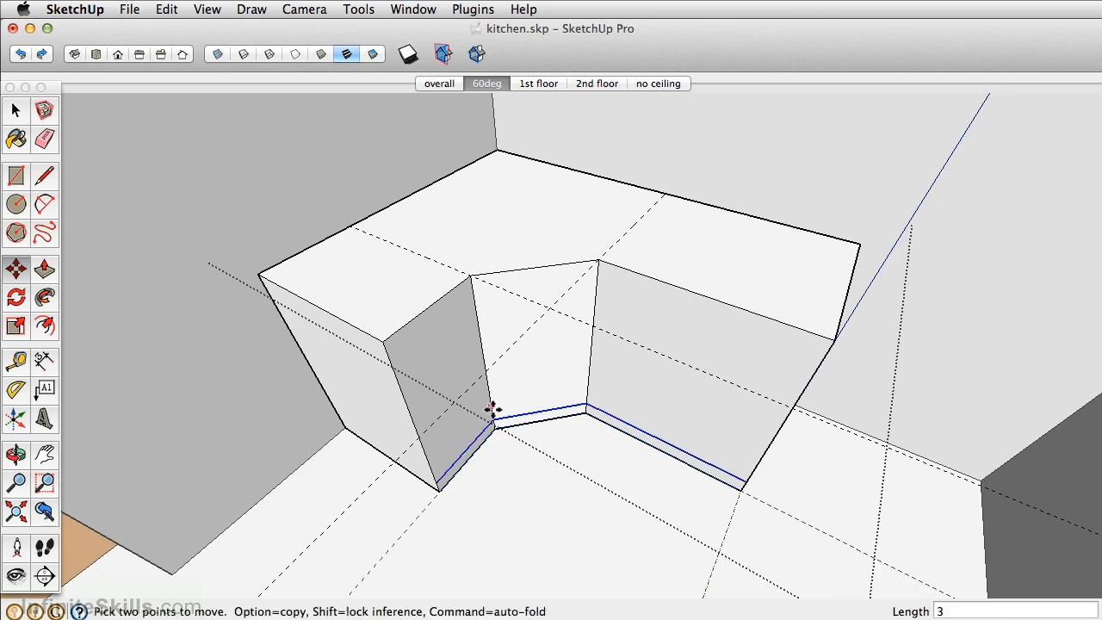
- Draw a toe-kick profile 0.5 inch wide and 3 inches high at the lower front corner of the short leg's end face
scroll(505, 399, "up", 5)
middle_click_drag(450, 482, 470, 457)
key("p")
left_click(45, 175)
scroll(457, 448, "up", 3)
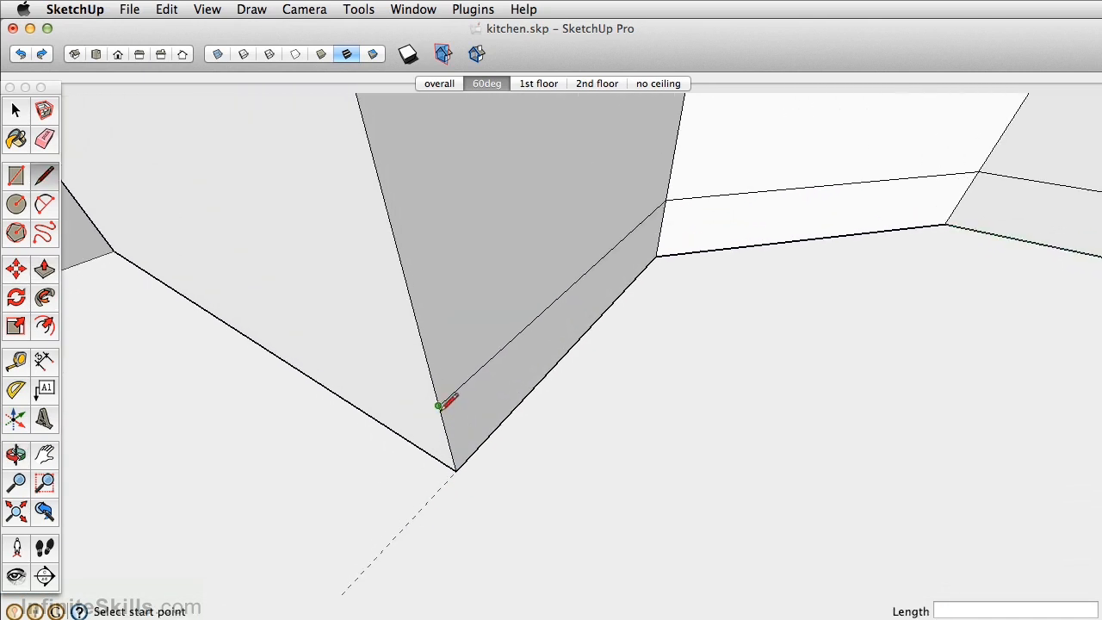
left_click(438, 404)
type(".5")
key("Return")
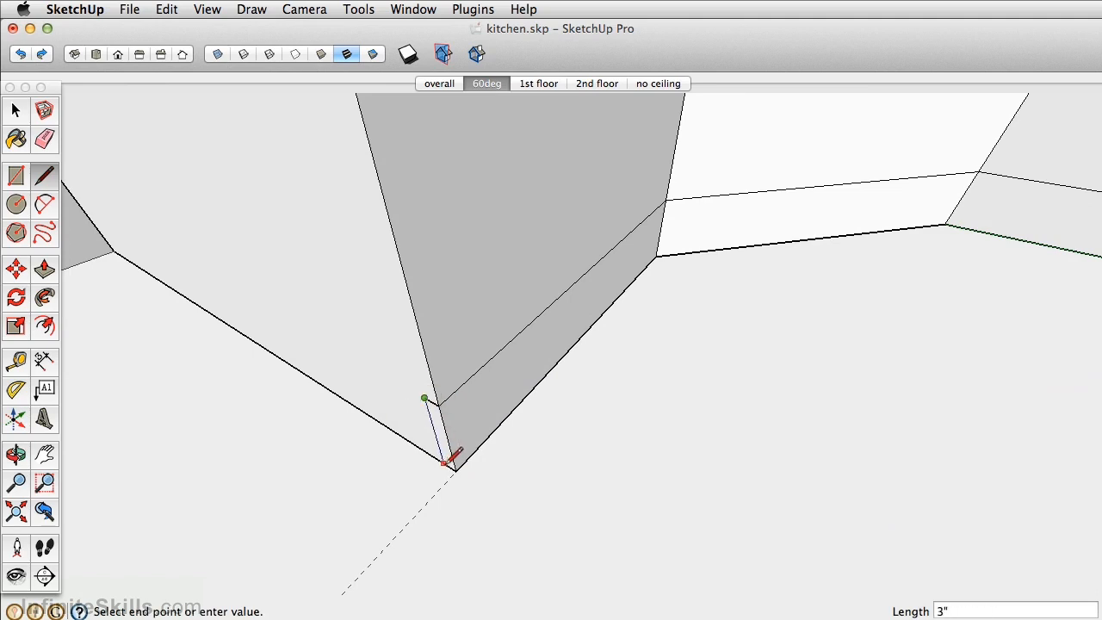
left_click(444, 462)
- Cut the toe kick by running Follow Me with the small profile along the cabinet fronts to the far end
scroll(424, 329, "down", 2)
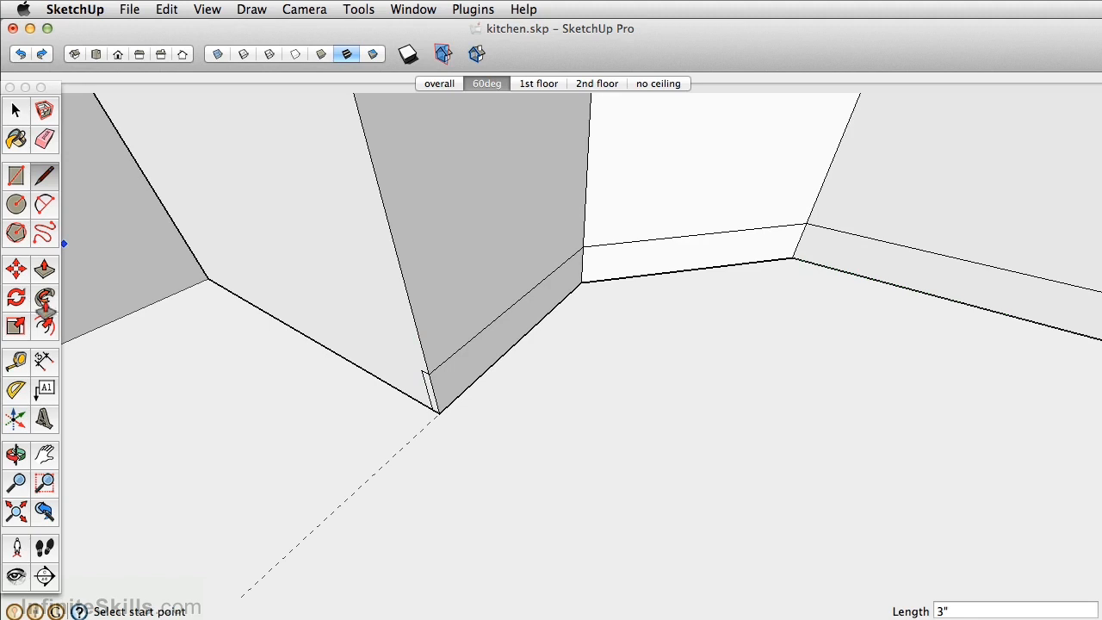
left_click(45, 298)
mouse_move(433, 398)
left_mouse_down()
mouse_move(585, 268)
mouse_move(839, 234)
left_mouse_up()
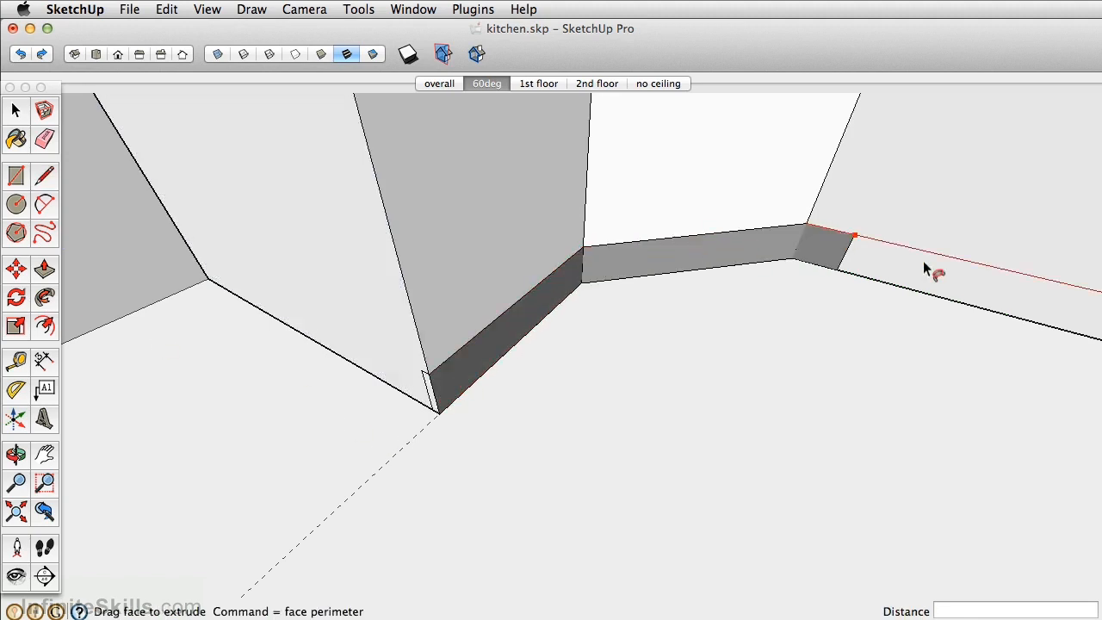
middle_click_drag(895, 256, 415, 205, "shift")
left_click(706, 283)
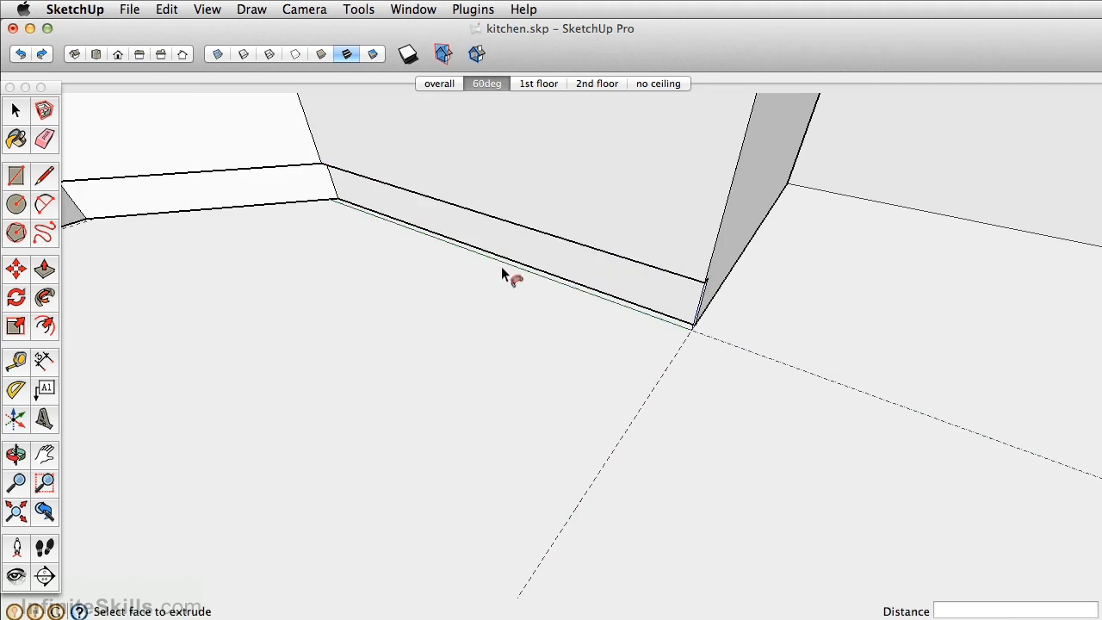
middle_click_drag(502, 268, 312, 243)
middle_click_drag(388, 212, 448, 251)
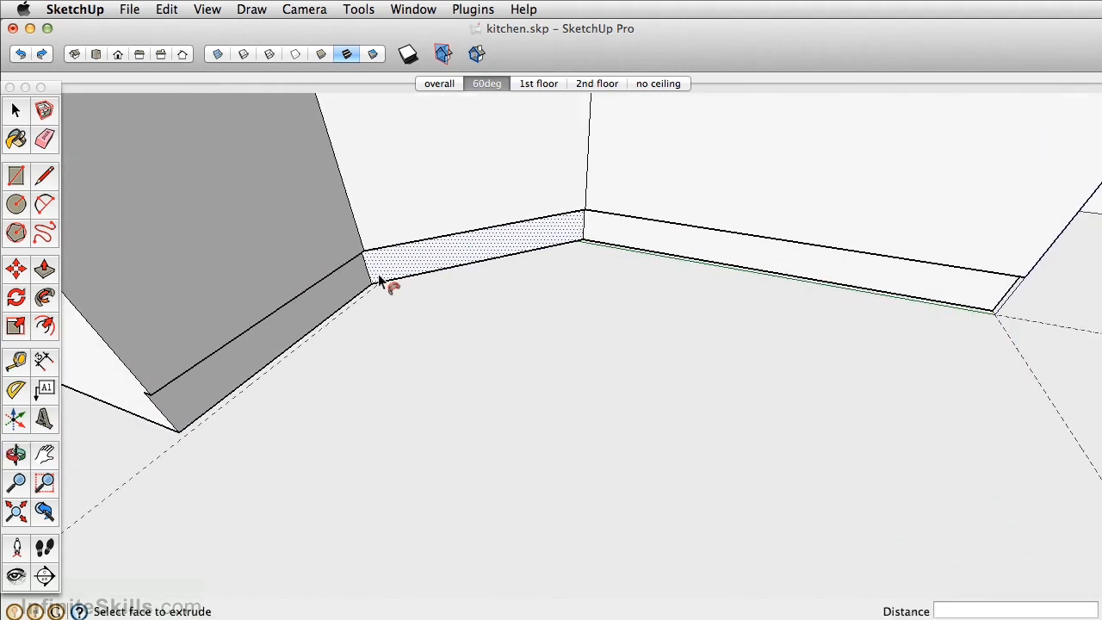
middle_click_drag(284, 352, 434, 482)
- Place a horizontal guide 4.5 inches below the top edge of the right-hand wall above the base cabinet
scroll(434, 480, "down", 3)
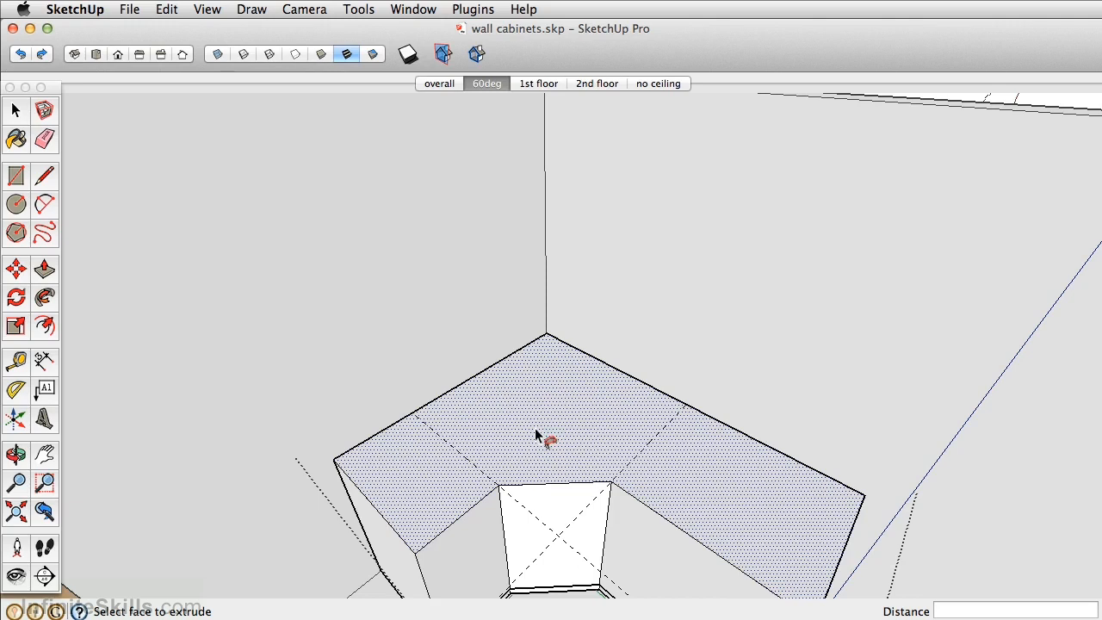
scroll(535, 428, "down", 4)
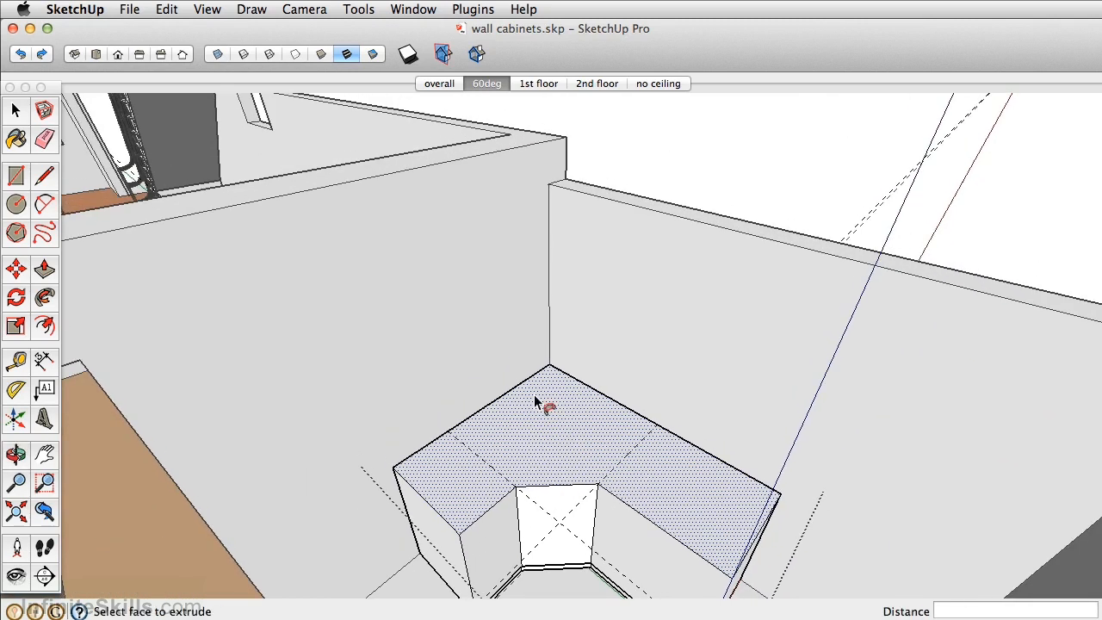
key("t")
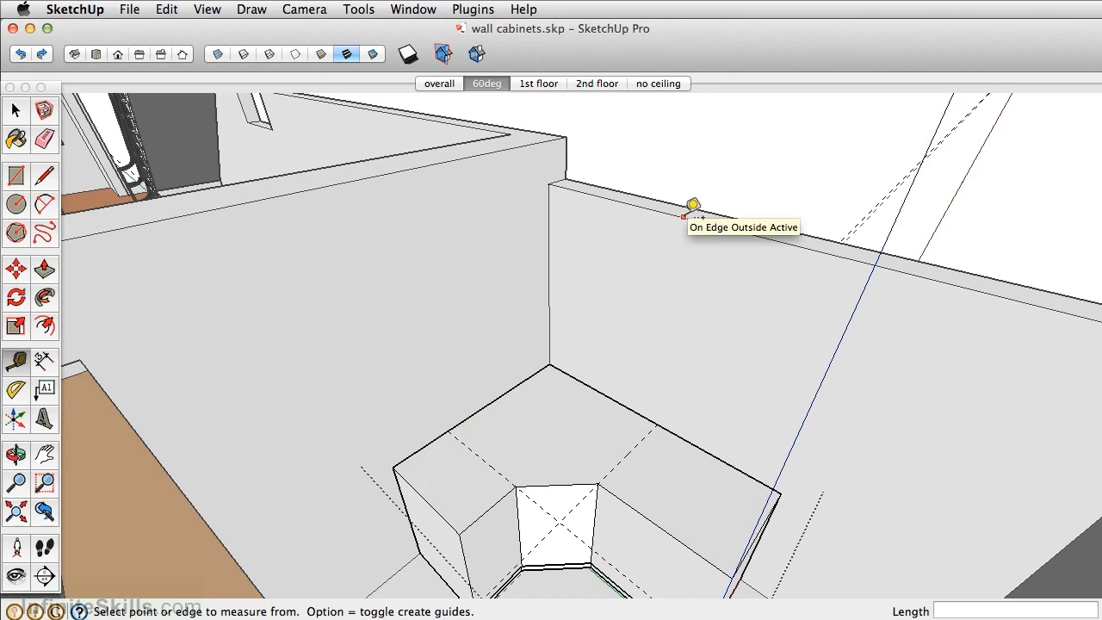
left_click(686, 217)
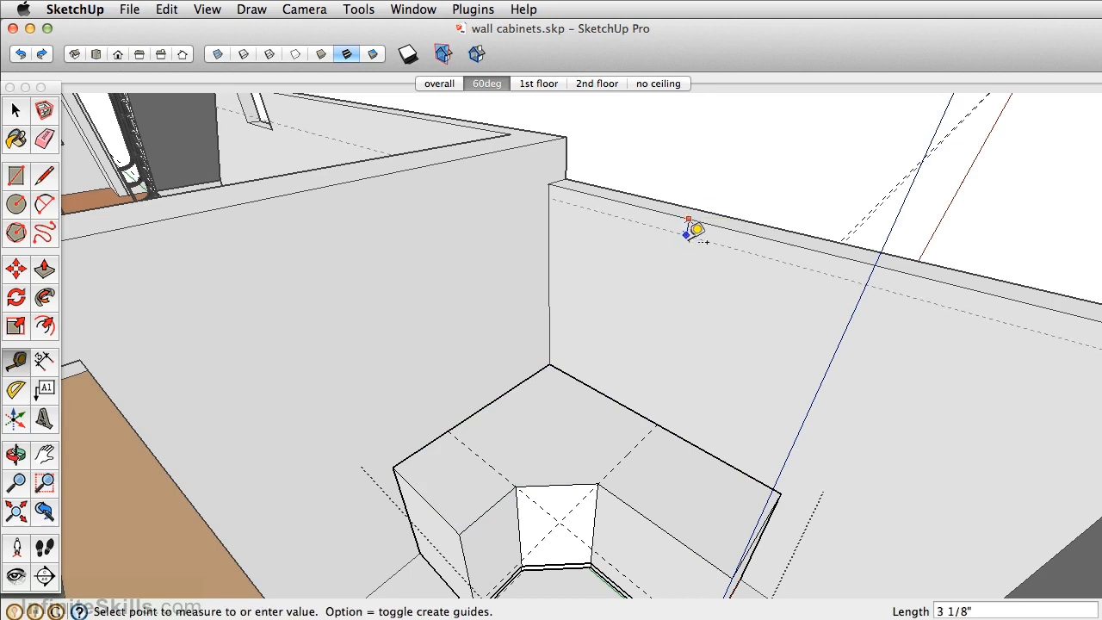
type("4.5")
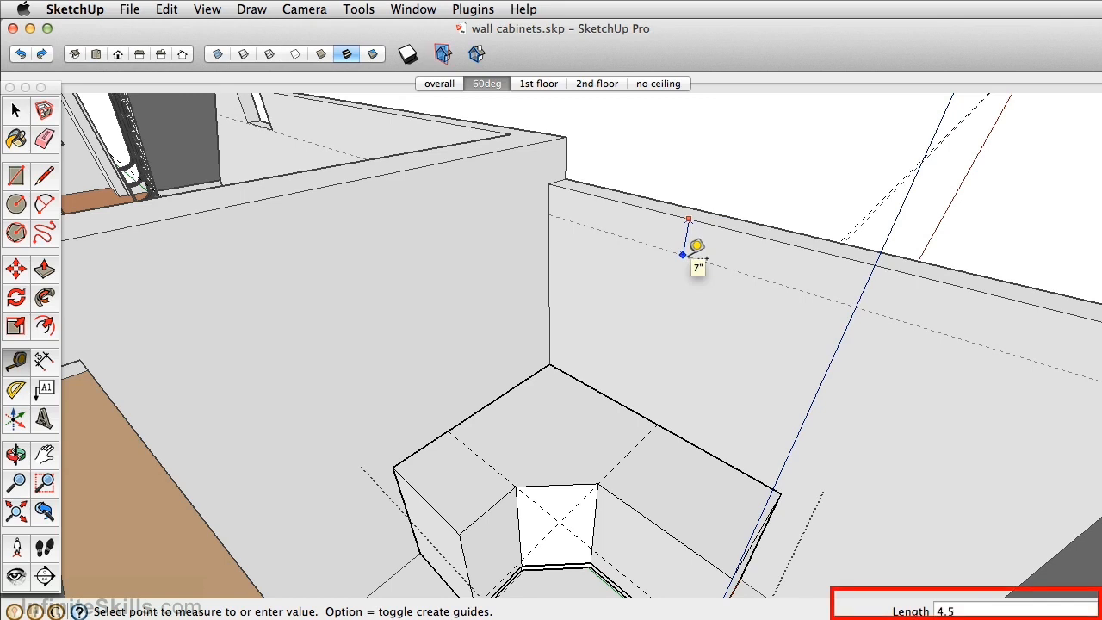
key("Return")
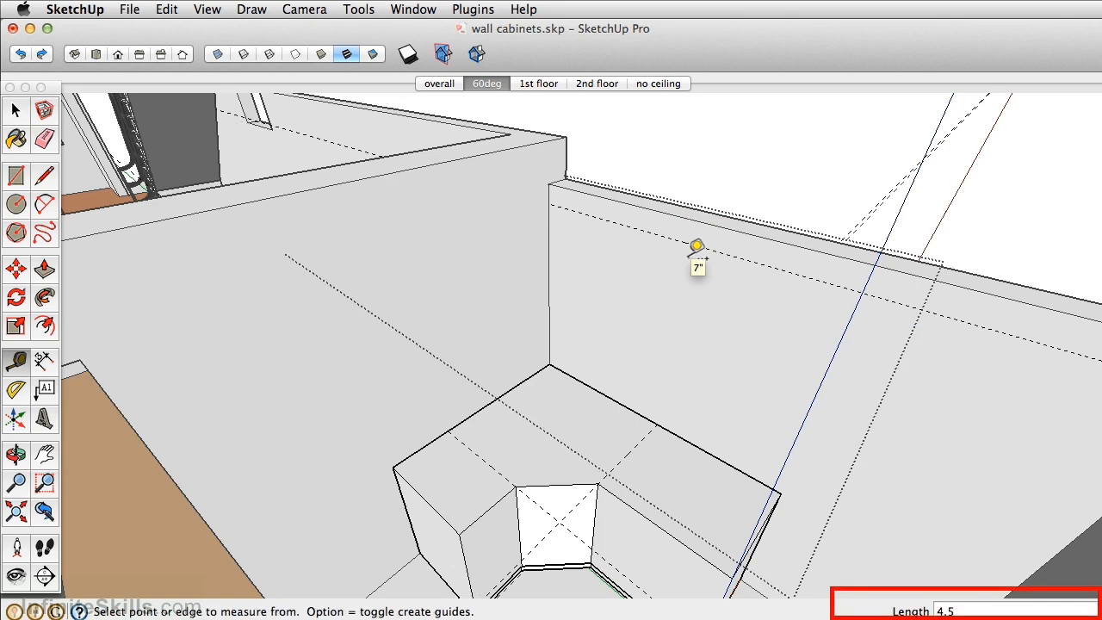
- Place a second horizontal guide 2' 4 3/4" below the first one on the same wall
left_click(726, 255)
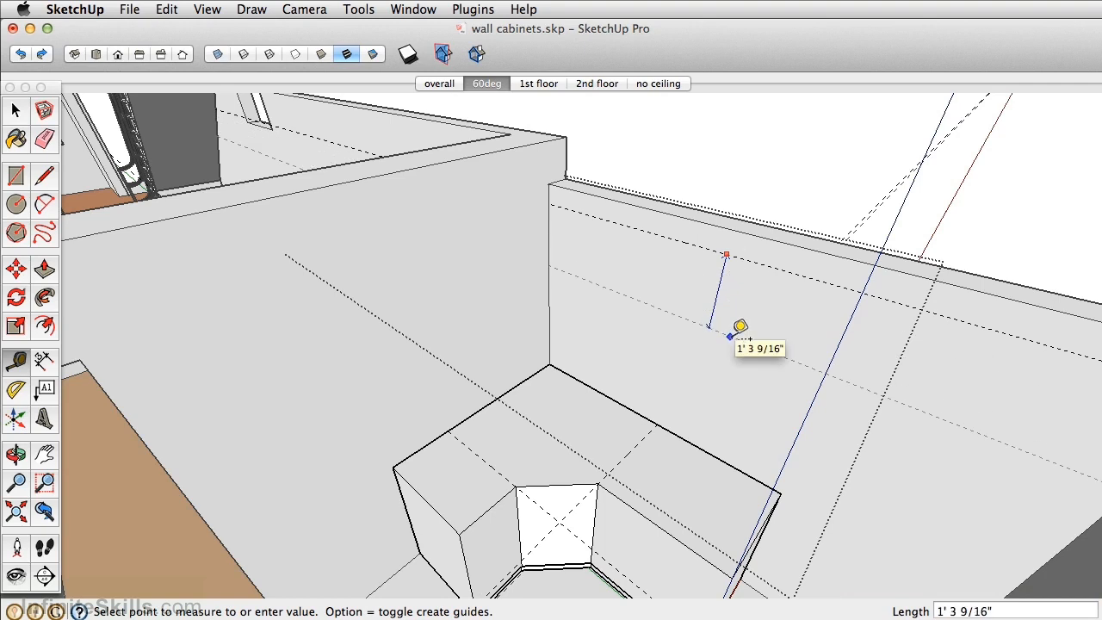
type("28.75")
key("Return")
- Draw a rectangle 2' 4 3/4" high and about 5' long between the two guides, starting at the wall corner
middle_click_drag(740, 329, 692, 253)
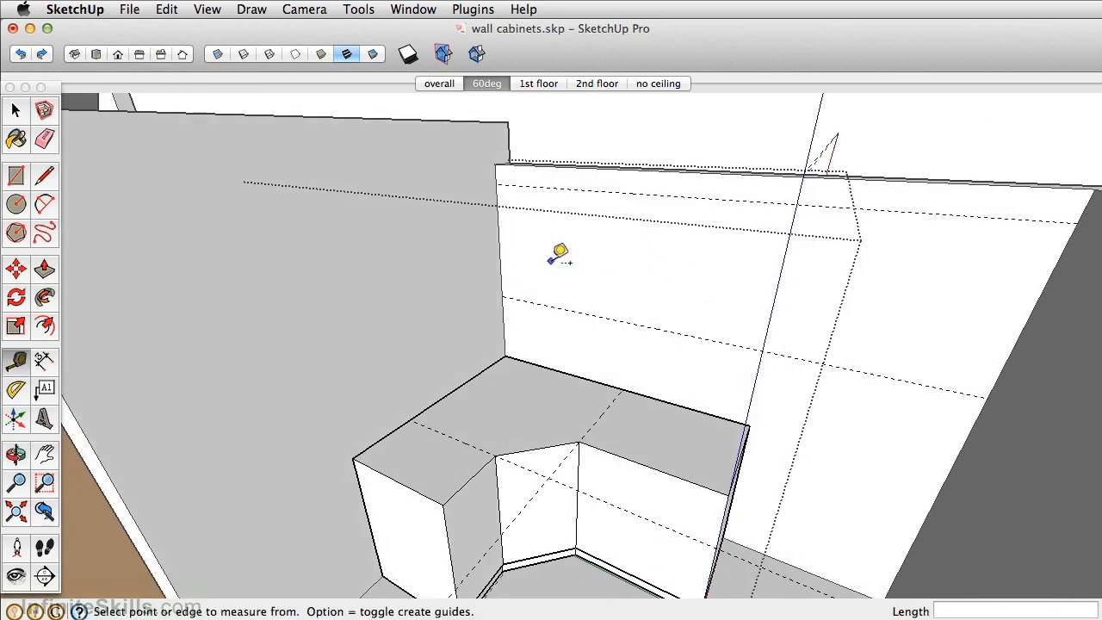
key("r")
left_click(496, 183)
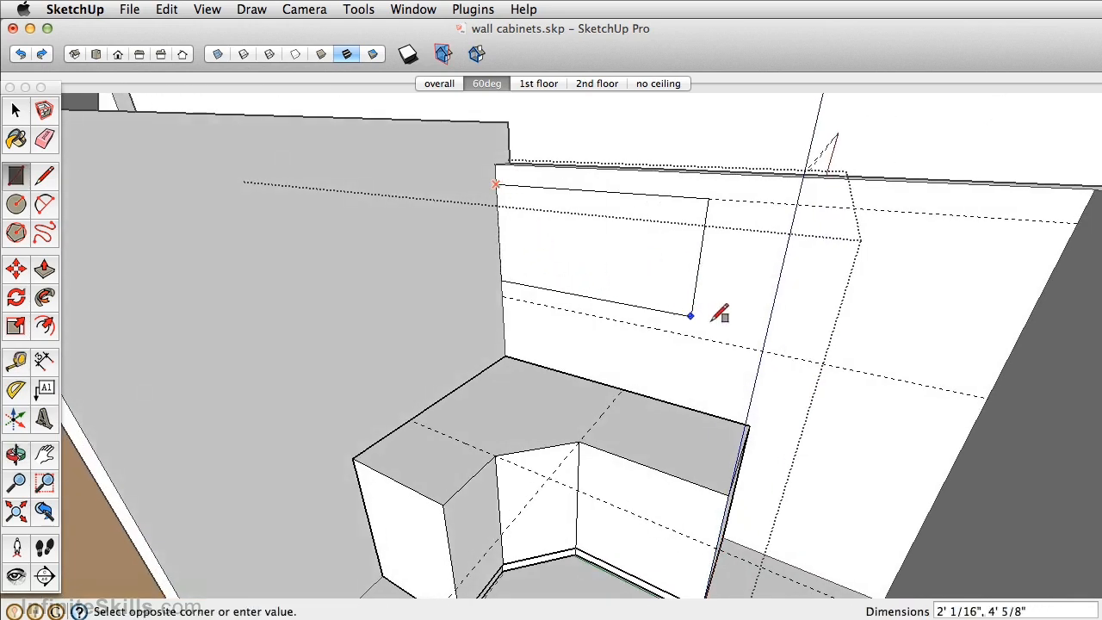
left_click(734, 344)
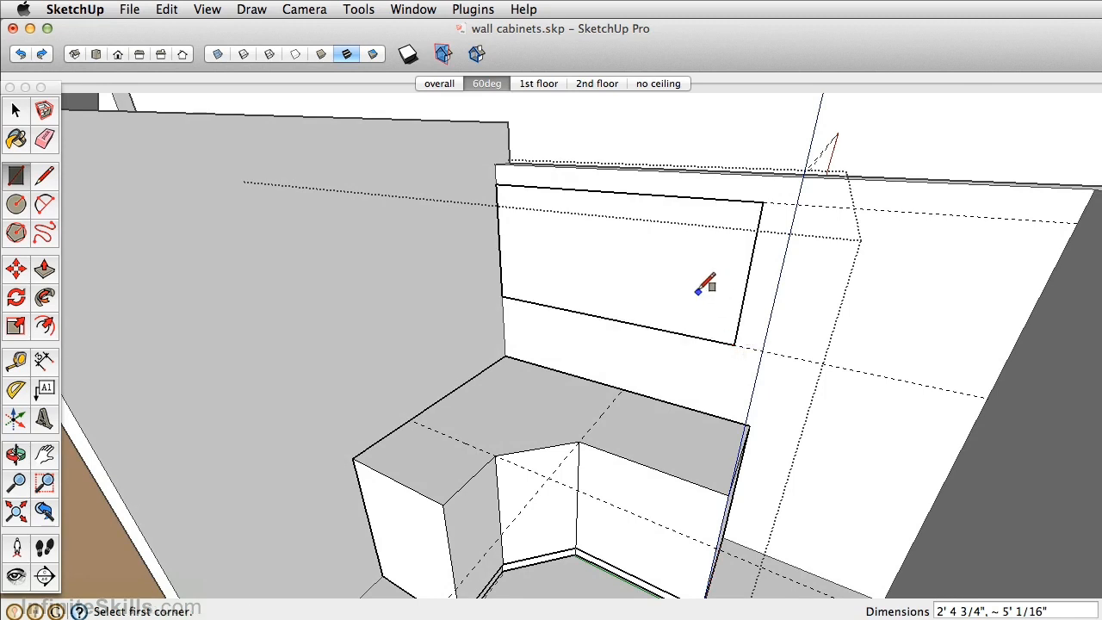
middle_click_drag(706, 286, 591, 290)
- Pull the rectangle out 12 inches and align the box's free end with the end of the base cabinet below
key("p")
left_click_drag(659, 297, 614, 303)
type("1")
type("2")
key("Return")
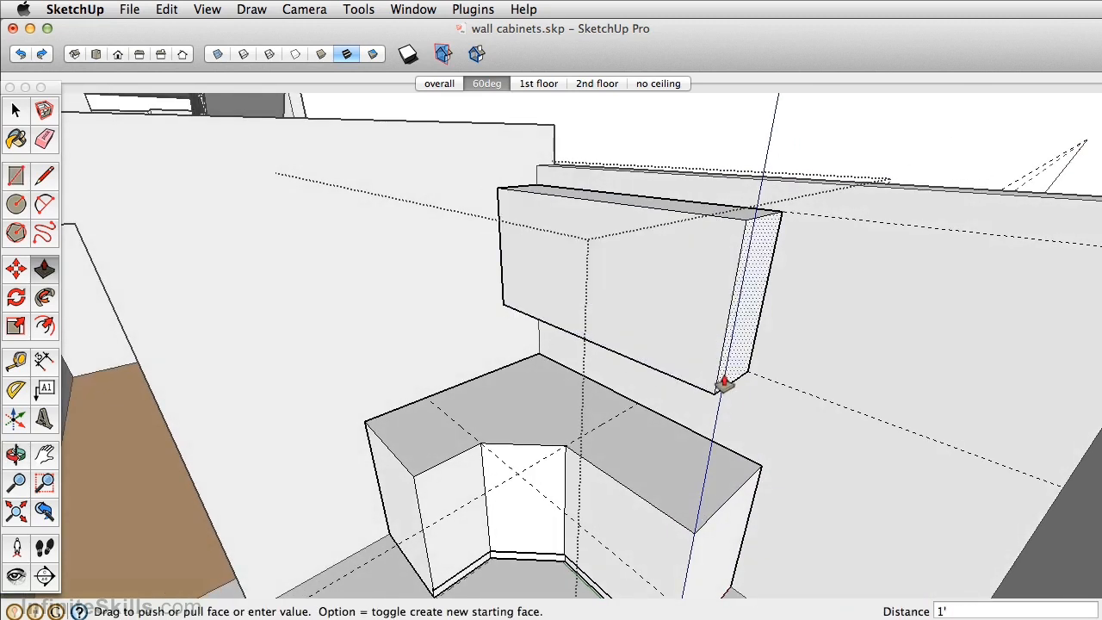
left_click_drag(732, 361, 759, 482)
- Mark off a 12-inch strip at the corner end of the box's front and pull it out to the base cabinet's short-leg end
middle_click_drag(605, 290, 660, 322)
scroll(556, 252, "up", 4)
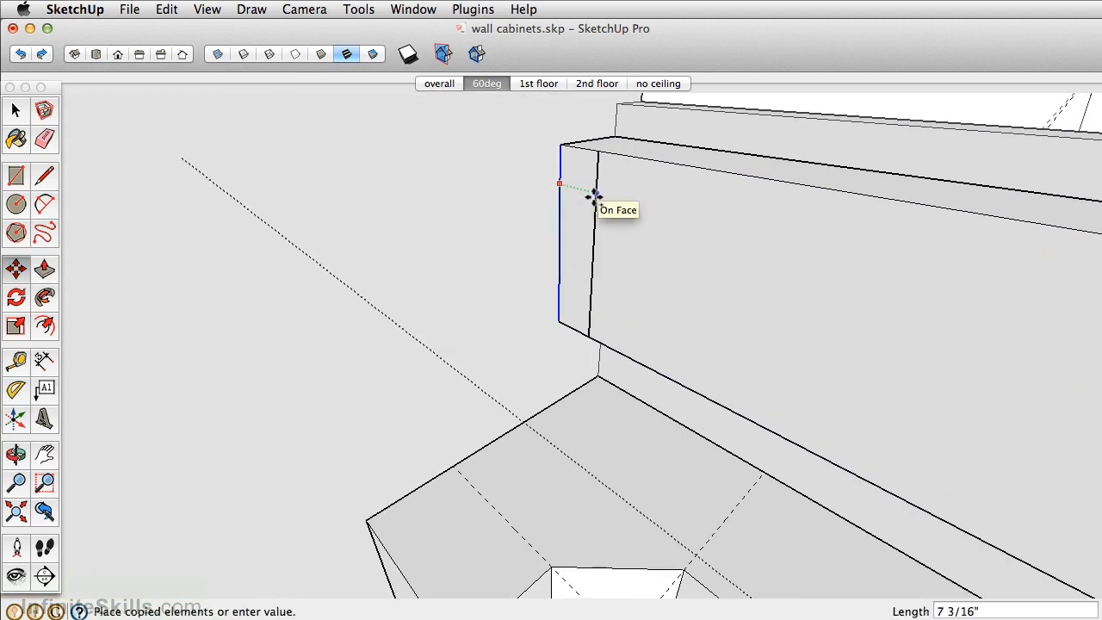
type("12")
key("Return")
scroll(592, 194, "down", 5)
key("p")
left_click(596, 196)
left_click_drag(597, 197, 522, 451)
- Extend the end of the new wall cabinet leg by 30 inches as a separate section
left_click(449, 220)
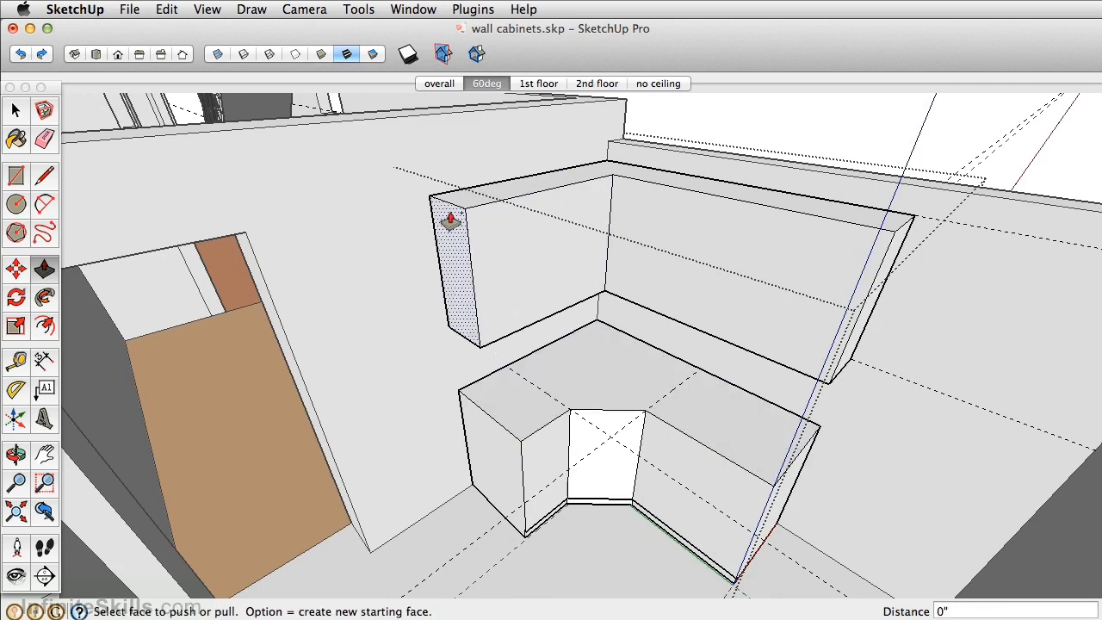
left_click(450, 223)
type("30")
key("Return")
- Place a guide 13.75 inches below the top front edge of the 30-inch section
scroll(376, 263, "up", 4)
scroll(438, 356, "up", 3)
middle_click_drag(438, 356, 462, 248)
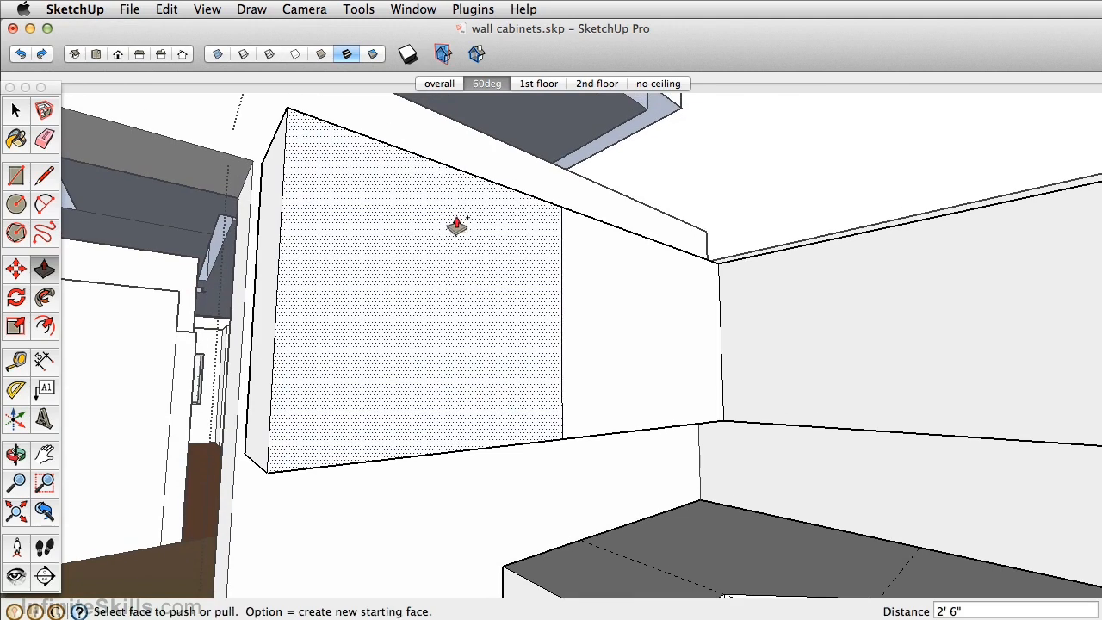
key("t")
left_click(454, 167)
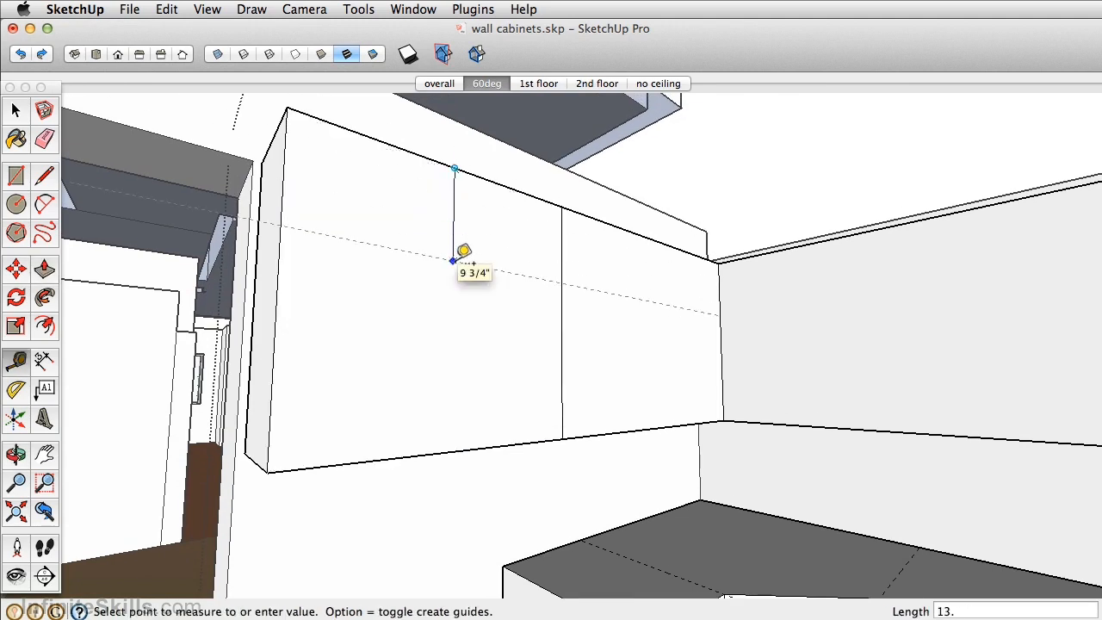
left_click(456, 259)
- Push the underside of the 30-inch section up to the guide to make a shorter cabinet
middle_click_drag(401, 312, 407, 232)
key("p")
left_click(420, 466)
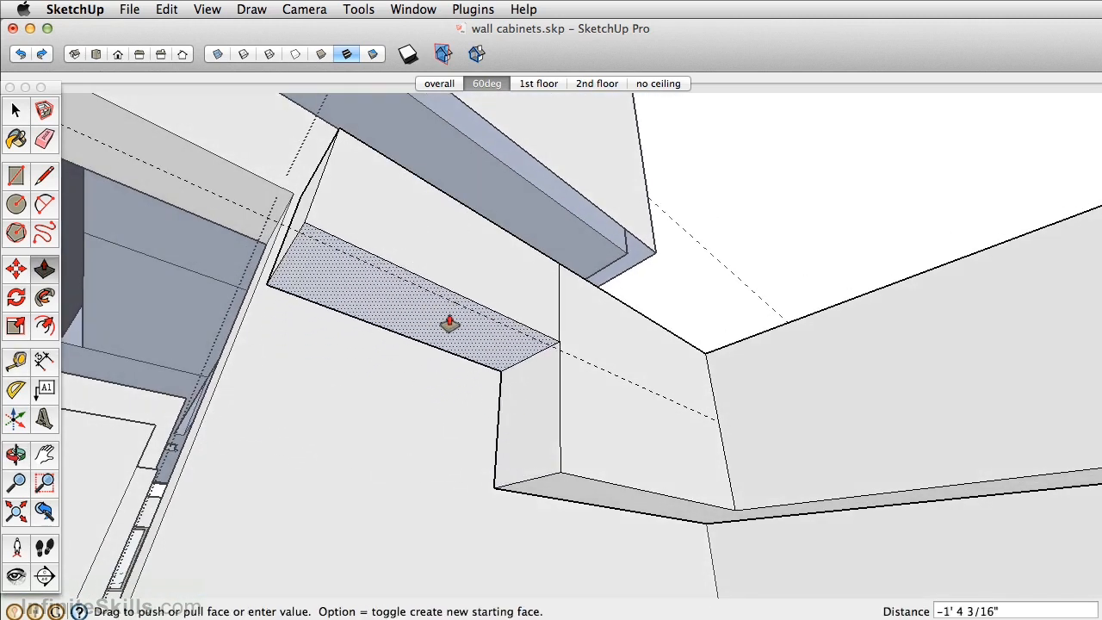
left_click(478, 320)
- Hide the rest of the model around the cabinets and delete all guides
middle_click_drag(643, 313, 567, 394)
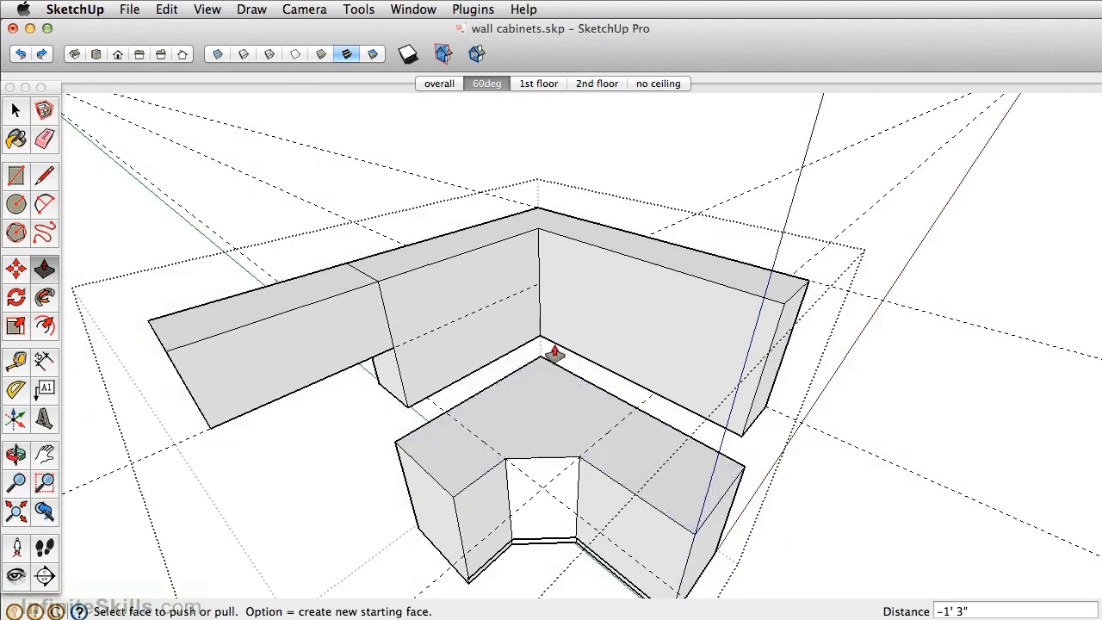
middle_click_drag(556, 352, 516, 310)
left_click(166, 9)
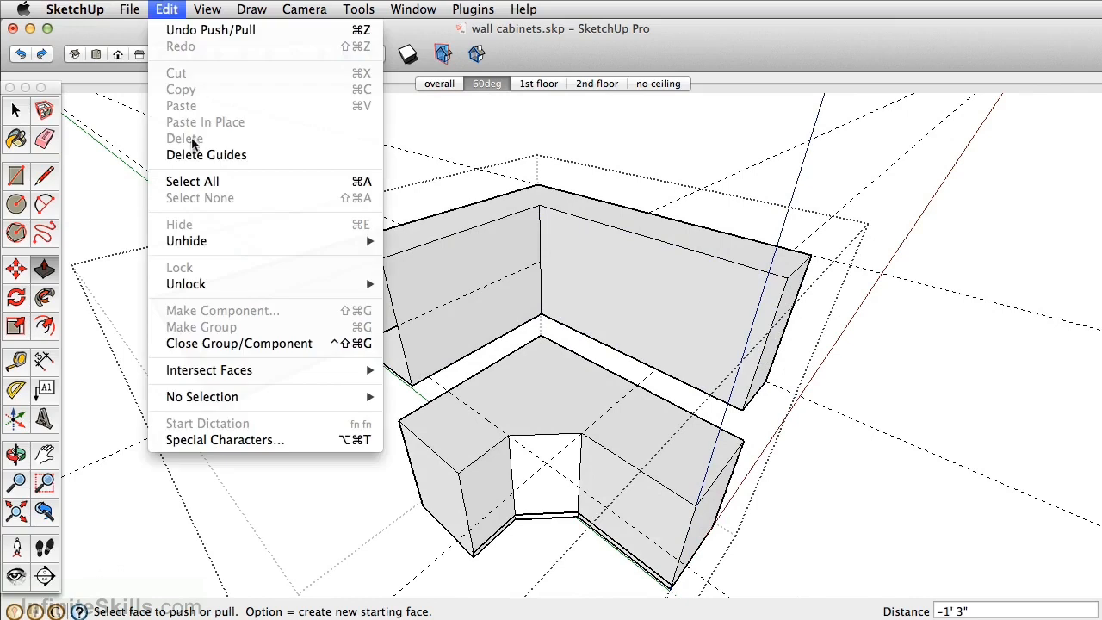
left_click(201, 156)
- Place a guide 24.5 inches from the back edge of the wall cabinet's right leg, parallel to that leg
middle_click_drag(593, 320, 535, 255)
scroll(534, 255, "up", 3)
key("t")
left_click(567, 190)
type("24.5")
key("Return")
- Place a guide 42 inches in from the end of the wall cabinet's right leg
middle_click_drag(602, 206, 747, 269)
left_click(814, 242)
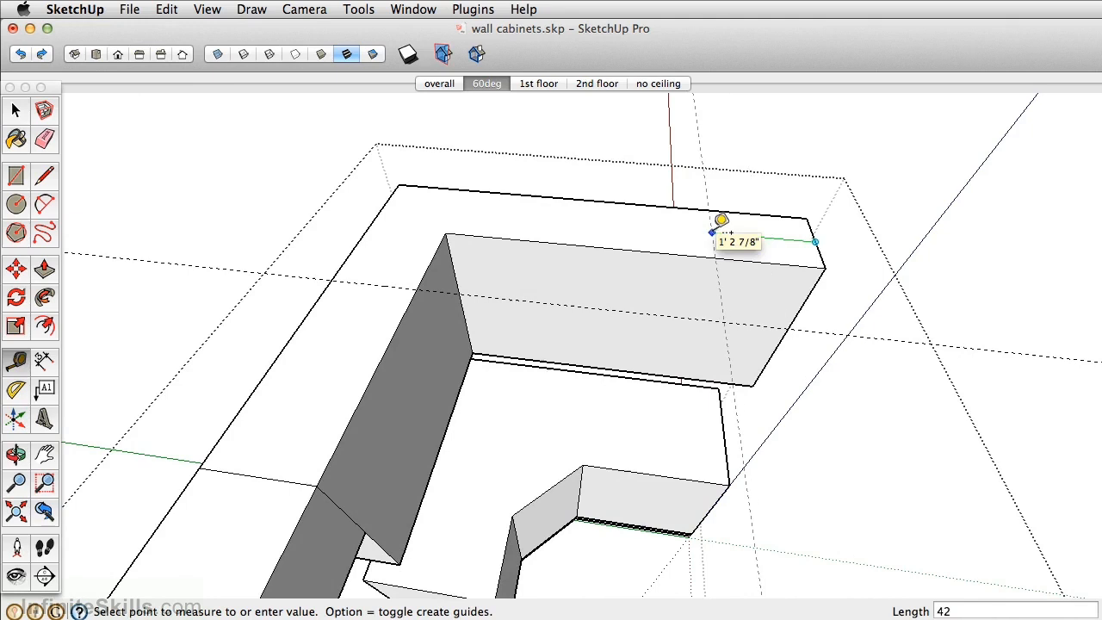
type("42")
key("Return")
middle_click_drag(722, 222, 514, 226)
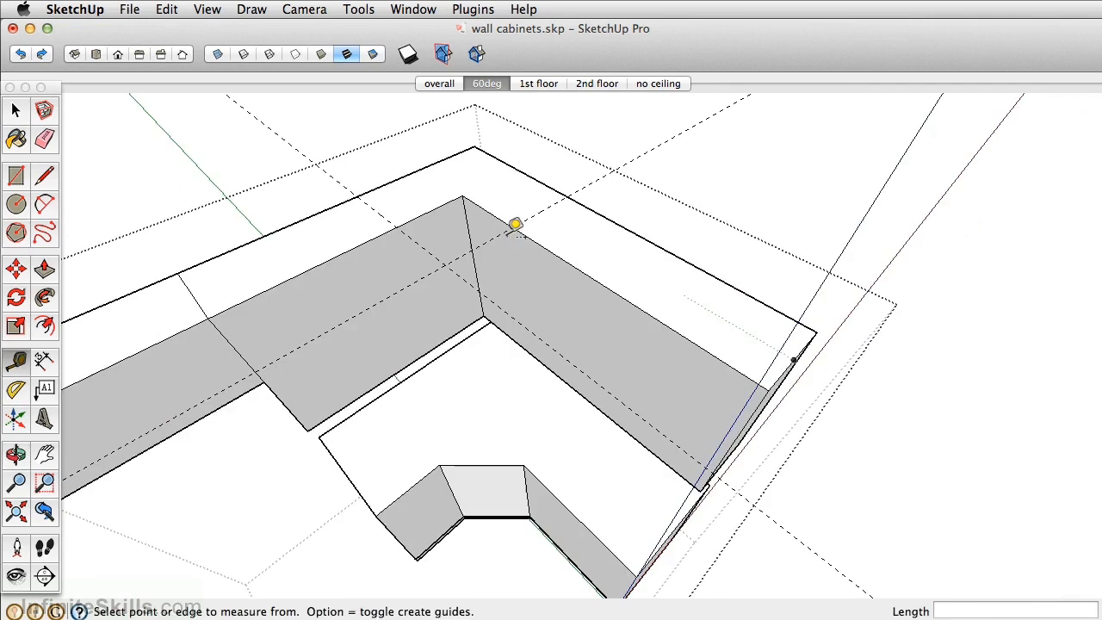
- Draw a vertical line down the left leg's front face where the 24.5-inch guide crosses its top edge
key("l")
left_click(396, 227)
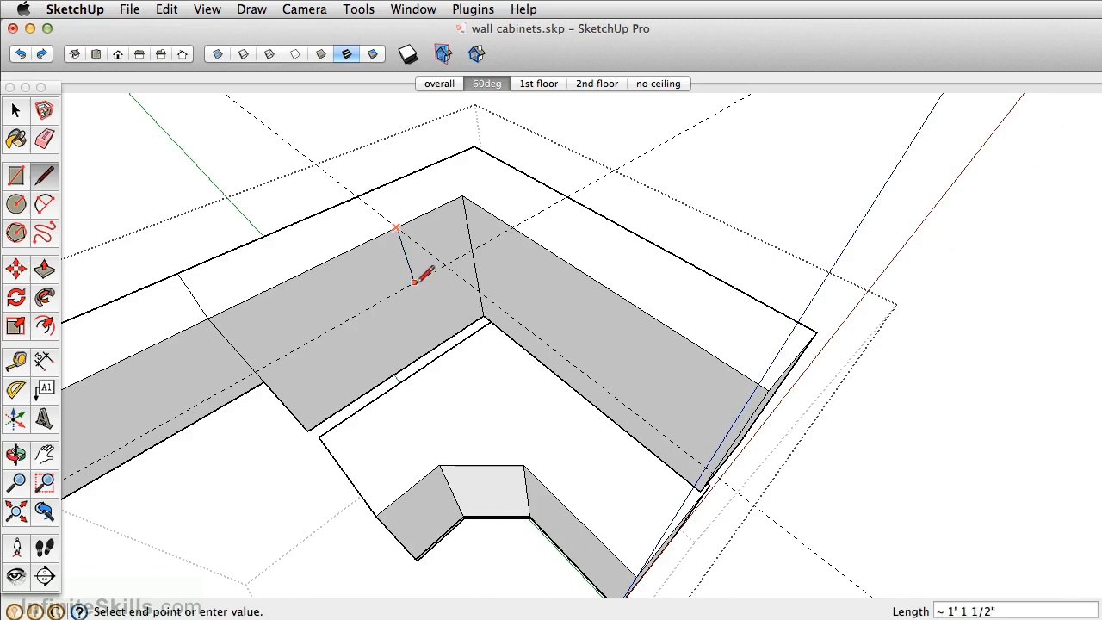
left_click(435, 347)
middle_click_drag(472, 265, 569, 258)
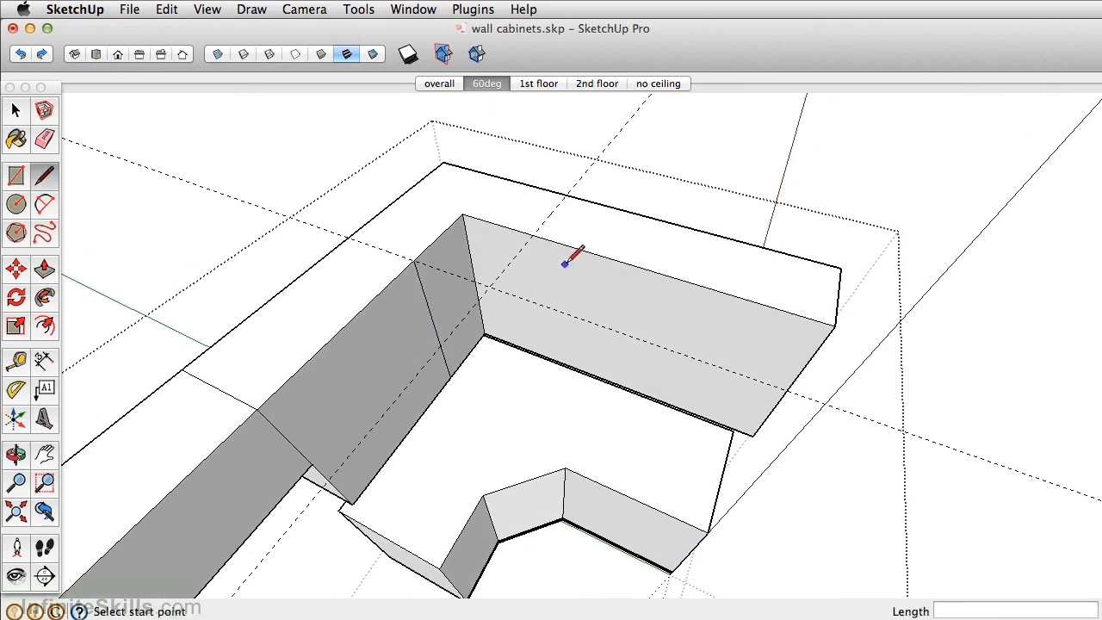
- Move the wall cabinet's vertical inner corner edge to the 42-inch guide to form the diagonal corner face
key("space")
left_click(468, 236)
key("m")
left_click(466, 219)
scroll(543, 232, "up", 3)
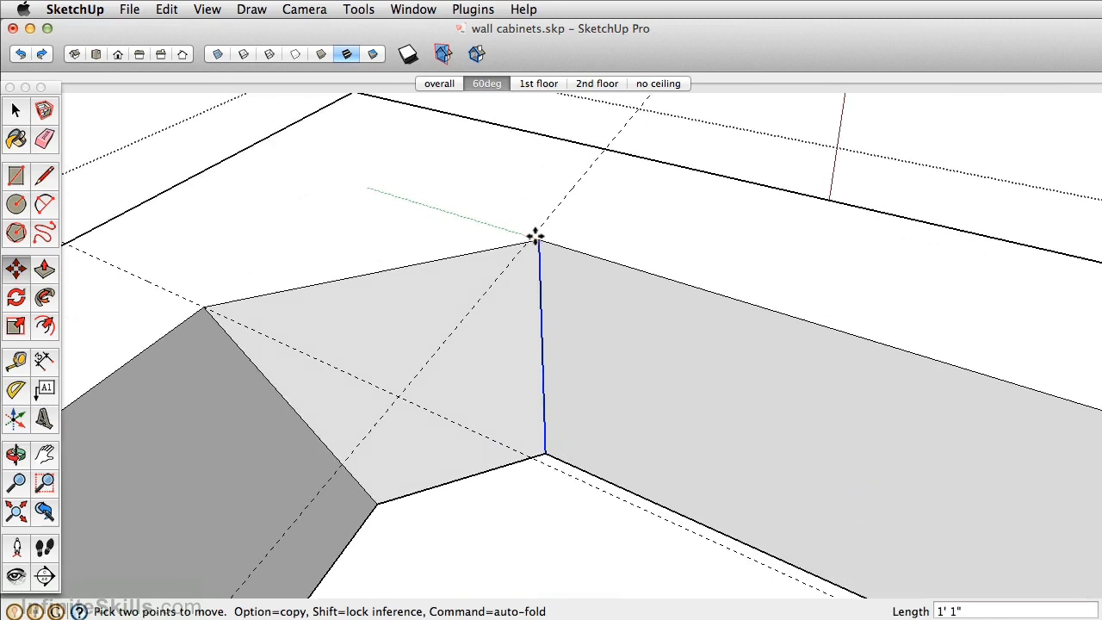
scroll(533, 234, "down", 3)
- Erase the two guides over the wall cabinet's corner
mouse_move(531, 255)
middle_mouse_down()
mouse_move(485, 235)
mouse_move(468, 190)
mouse_move(504, 189)
middle_mouse_up()
key("e")
left_click_drag(525, 231, 511, 224)
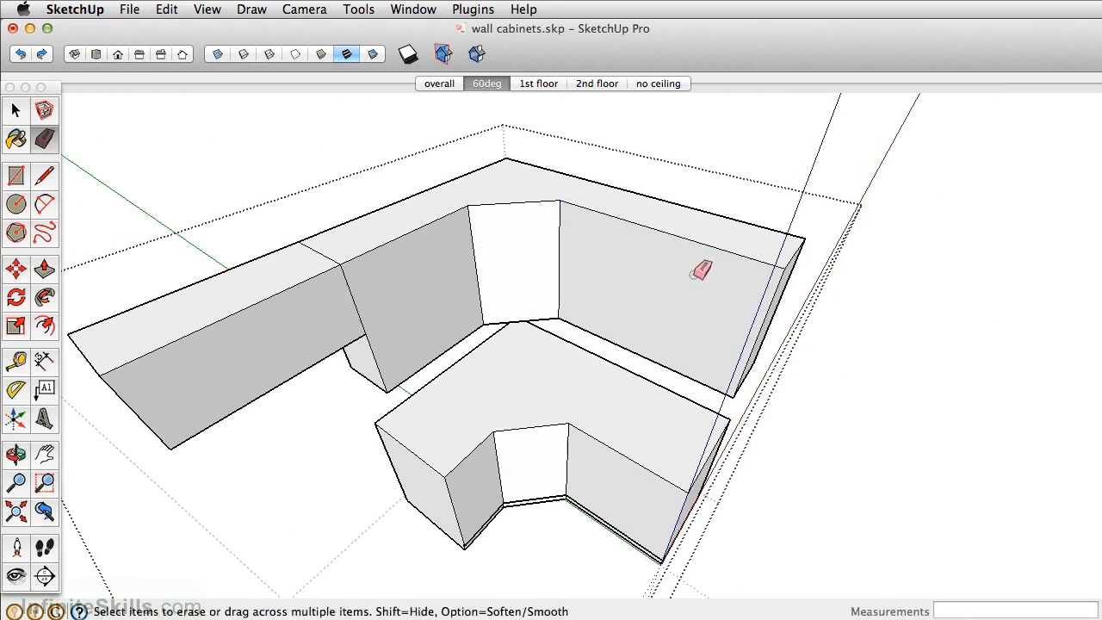
- Split the right leg, left leg and 30-inch section fronts in half with vertical lines between their edge midpoints
key("l")
left_click(657, 229)
left_click(639, 352)
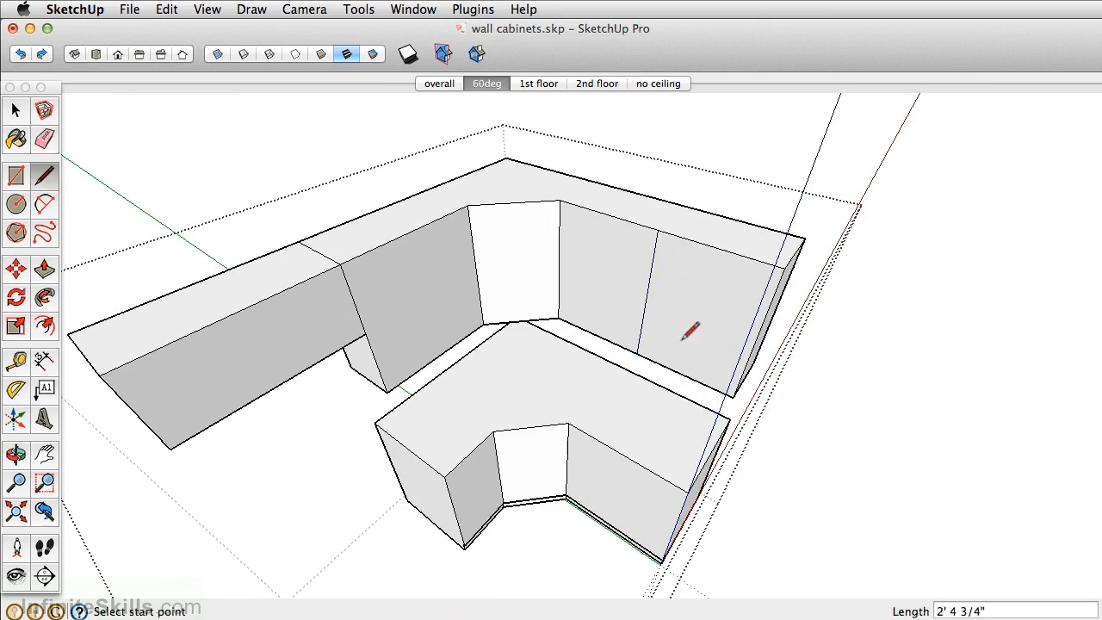
middle_click_drag(438, 274, 404, 275)
left_click(411, 225)
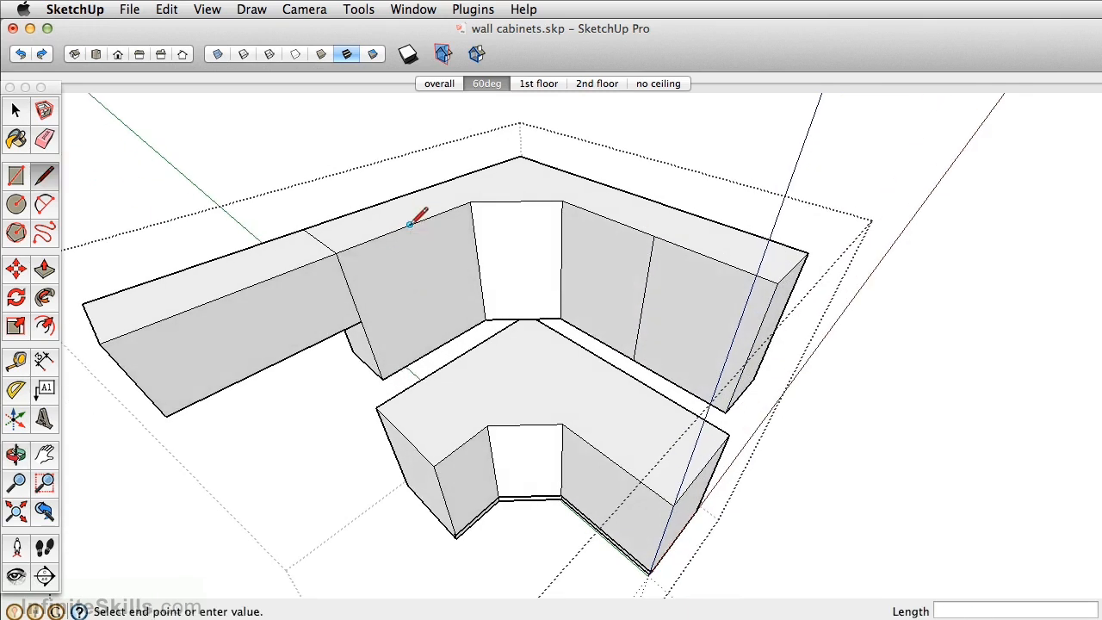
left_click(438, 345)
left_click(233, 292)
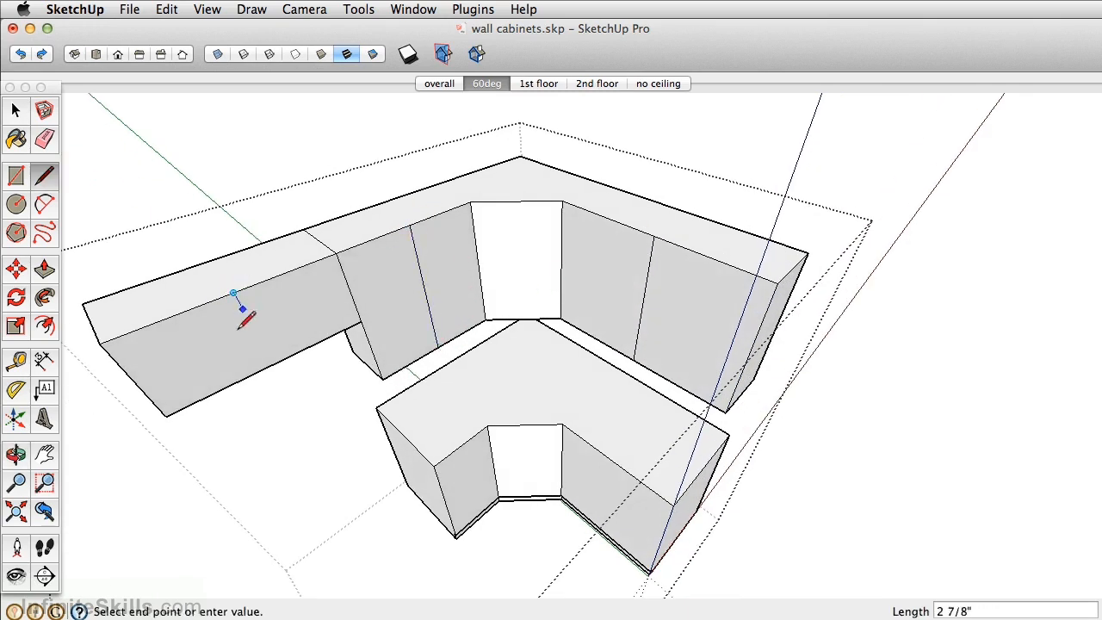
left_click(275, 363)
middle_click_drag(561, 462, 633, 398)
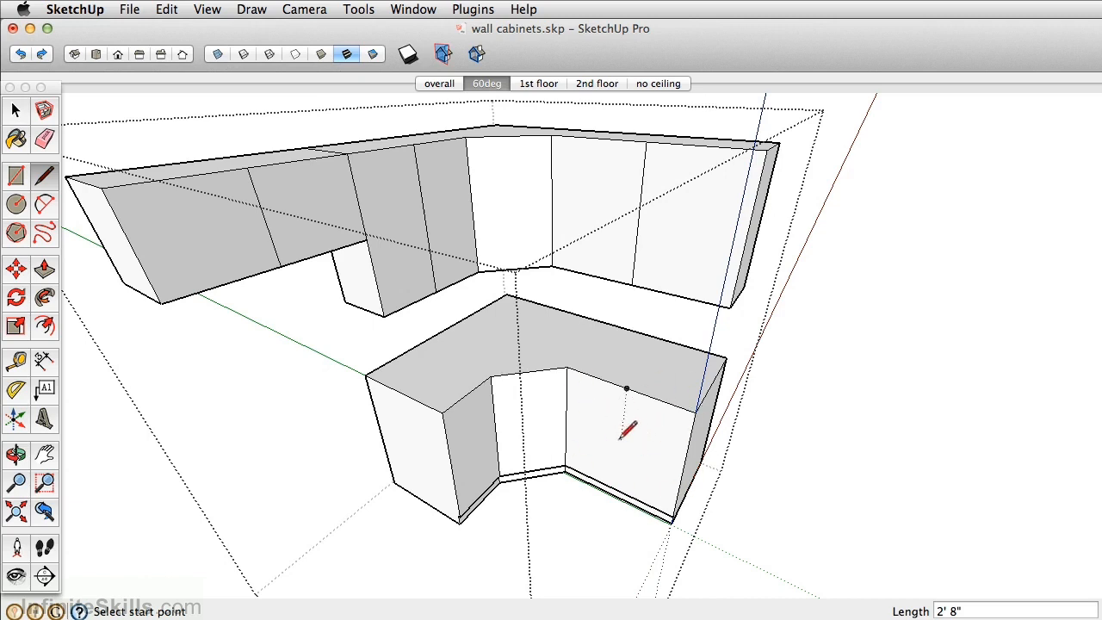
middle_click_drag(621, 435, 590, 420)
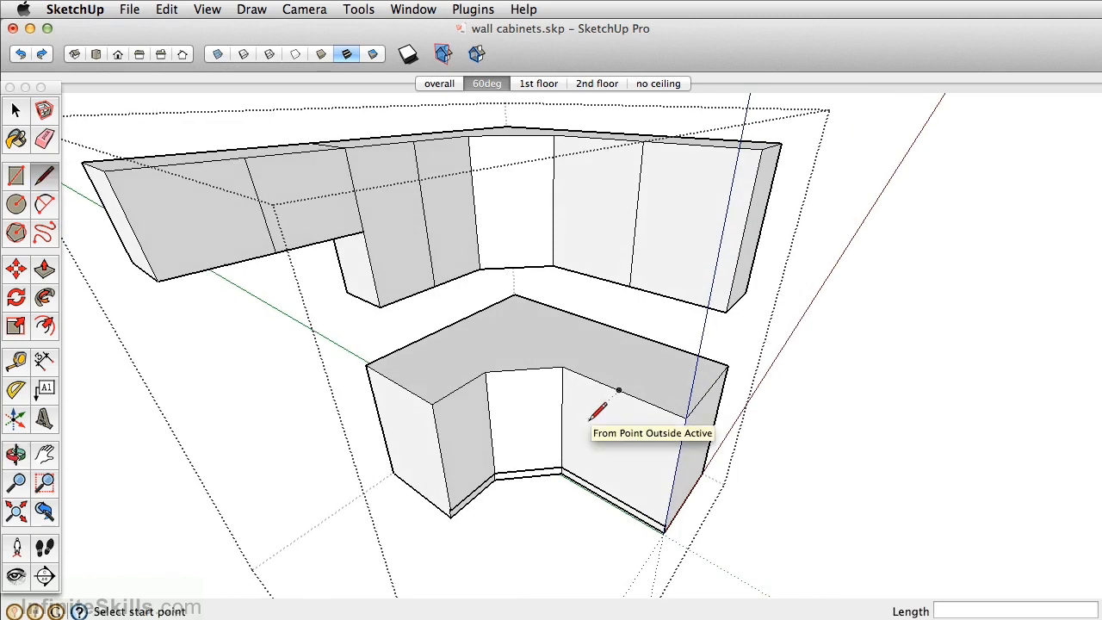
mouse_move(613, 384)
middle_mouse_down()
mouse_move(595, 393)
mouse_move(563, 381)
mouse_move(559, 328)
mouse_move(573, 352)
mouse_move(594, 345)
middle_mouse_up()
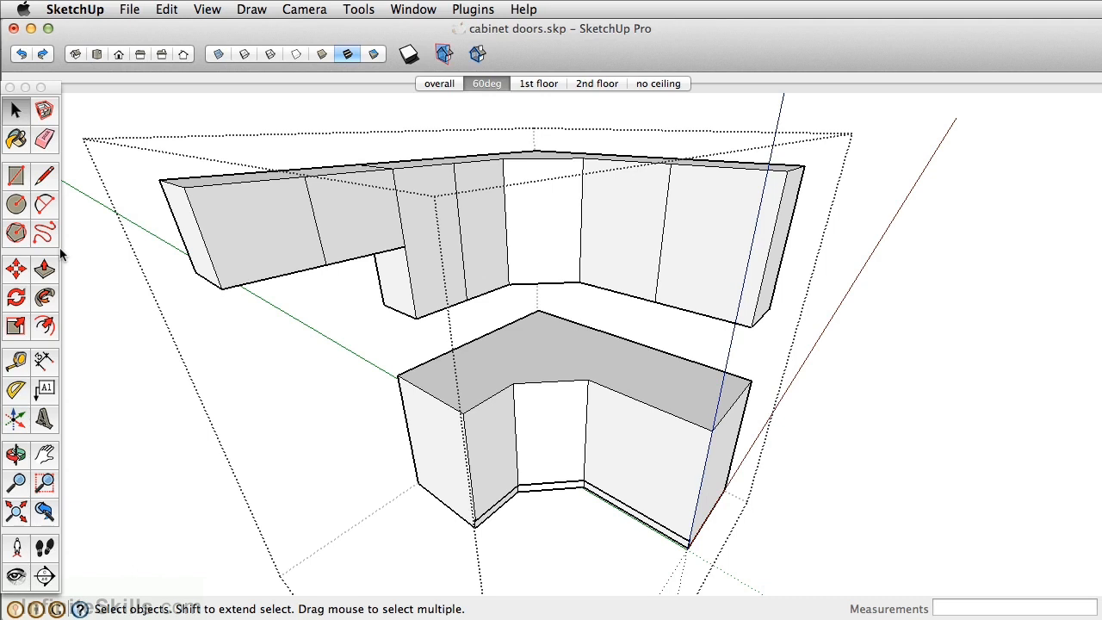
- Offset the outline of the outermost front on the short wall cabinet section inward by 0.5 inch
left_click(44, 325)
scroll(266, 212, "up", 3)
left_click(227, 162)
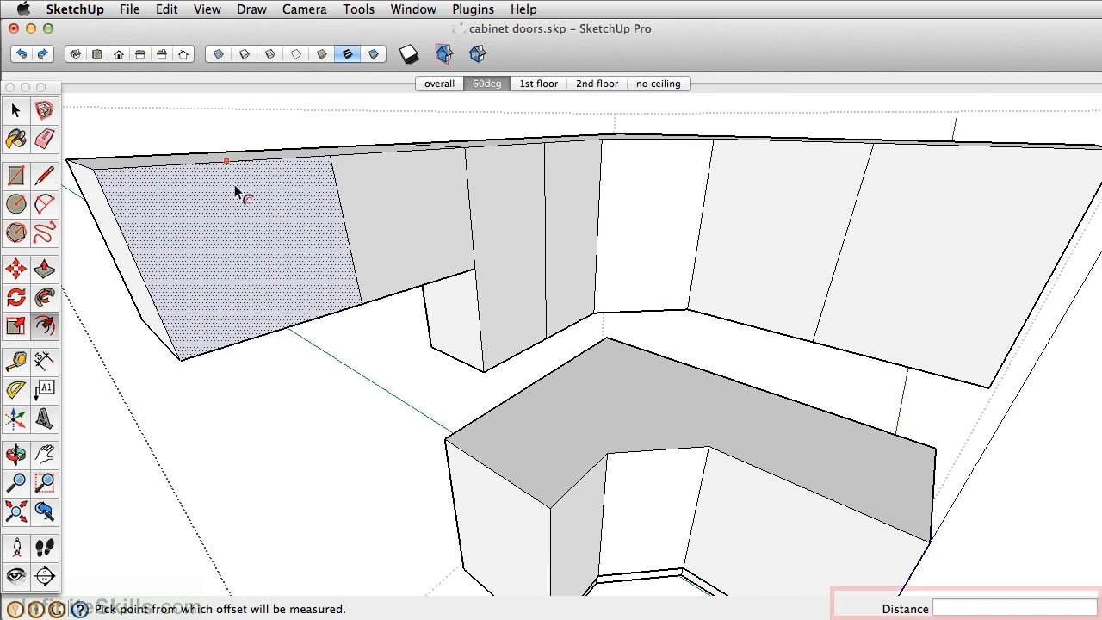
type(".5")
key("Return")
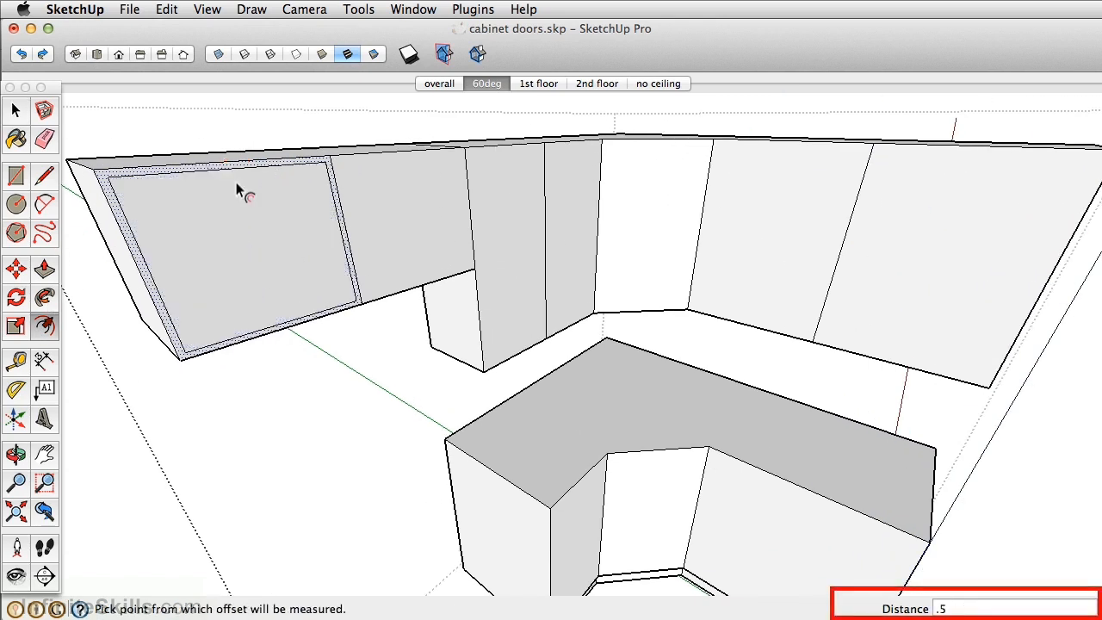
- Repeat the 0.5-inch inward offset on the six remaining wall cabinet fronts, including the diagonal corner face
double_click(397, 178)
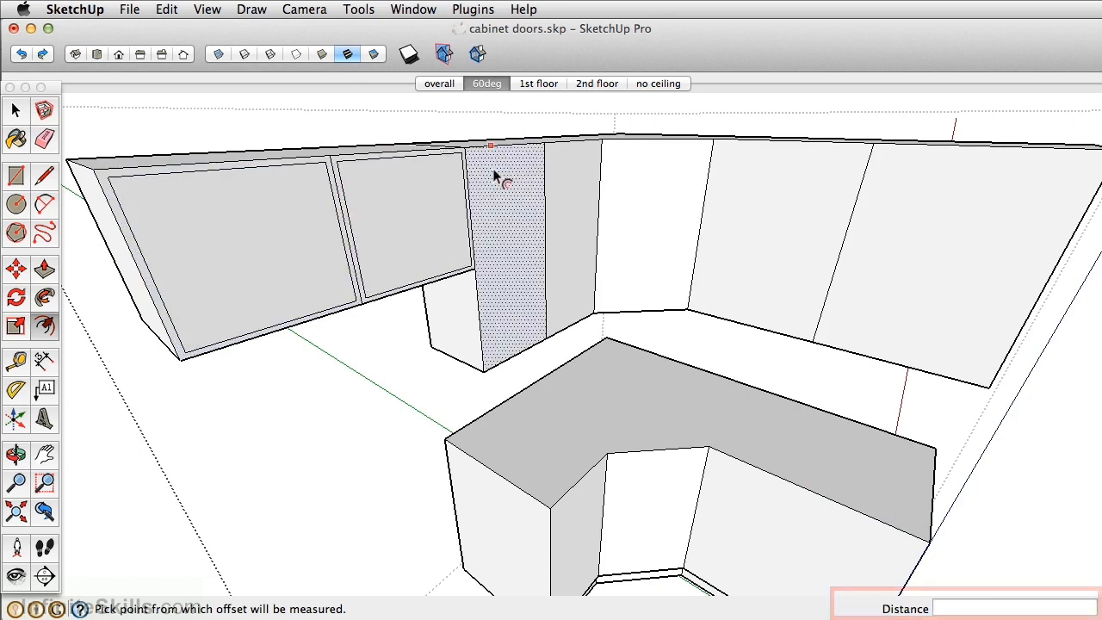
double_click(499, 177)
double_click(571, 193)
double_click(678, 189)
double_click(782, 202)
double_click(1003, 228)
- Divide the base cabinet's short-leg front into four equal drawer fronts with horizontal lines drawn from edge midpoints
middle_click_drag(964, 292, 508, 340)
scroll(524, 373, "up", 6)
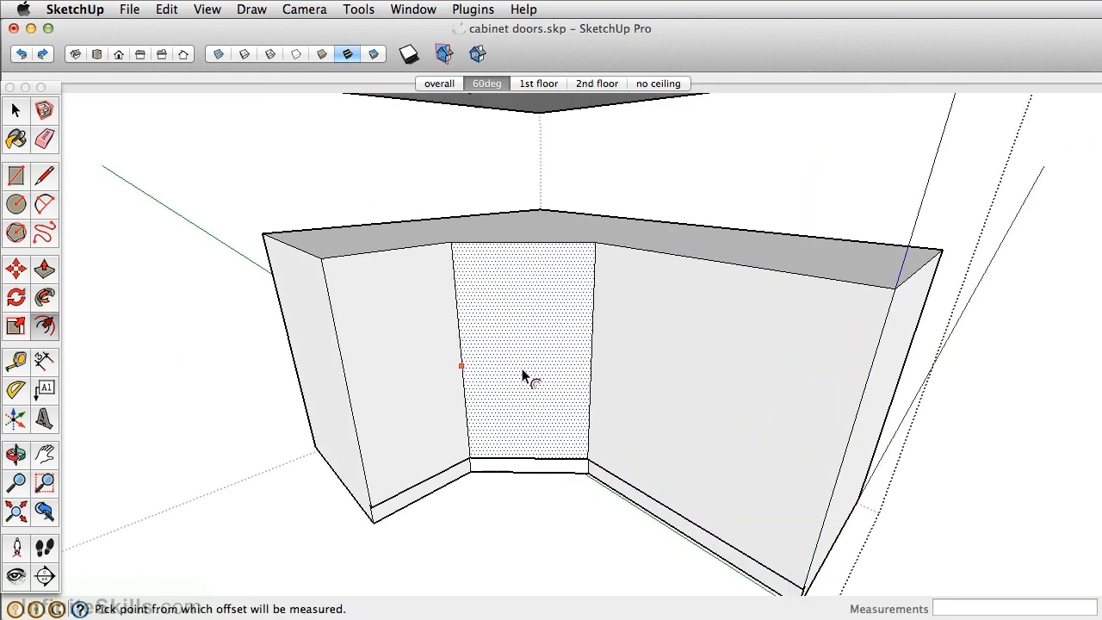
left_click(45, 176)
left_click(297, 406)
left_click(447, 360)
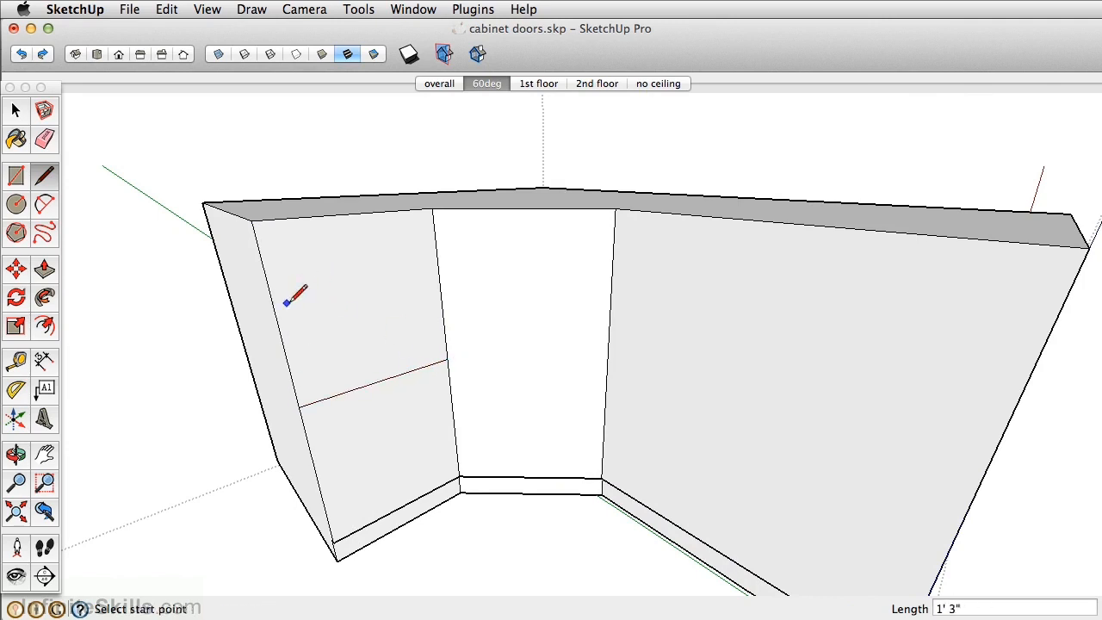
left_click(277, 321)
left_click(440, 291)
left_click(318, 478)
left_click(453, 421)
- Continue the top drawer's dividing line across the base cabinet's diagonal corner face
left_click(440, 290)
middle_click_drag(612, 291, 573, 294)
scroll(572, 294, "up", 4)
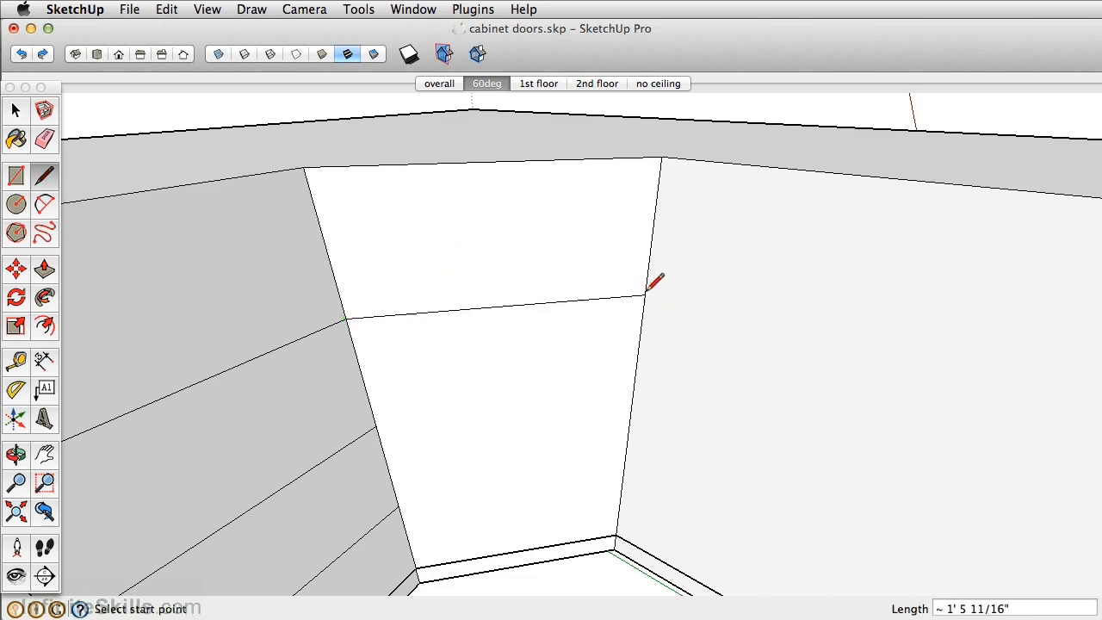
- Finish the corner's dividing line and repeat the 0.5-inch inward offset on the four drawer fronts of the base cabinet's short leg
left_click(644, 294)
scroll(516, 259, "down", 5)
middle_click_drag(516, 258, 381, 241)
key("f")
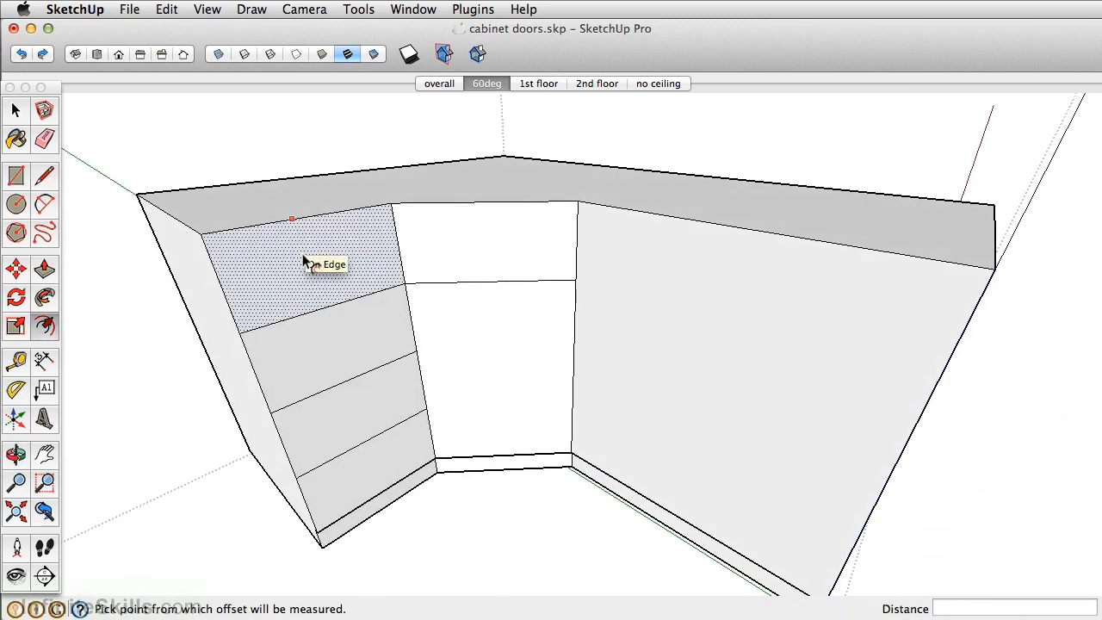
double_click(307, 245)
double_click(326, 328)
double_click(370, 433)
double_click(379, 456)
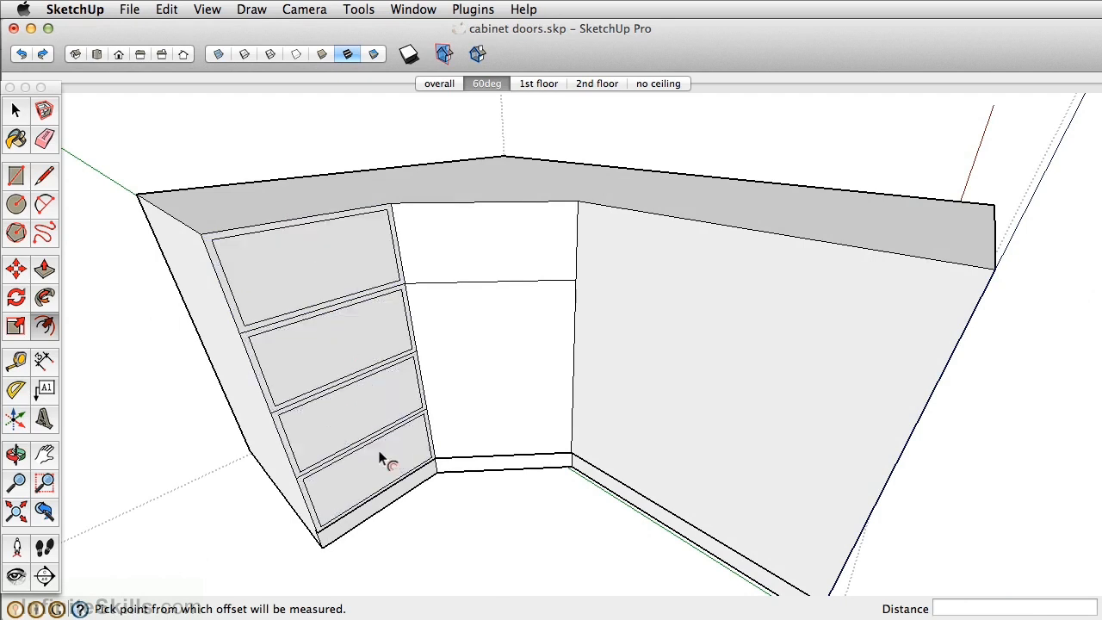
- Offset the door and drawer outlines on the base cabinet's diagonal corner face inward by 0.5 inch
left_click(469, 297)
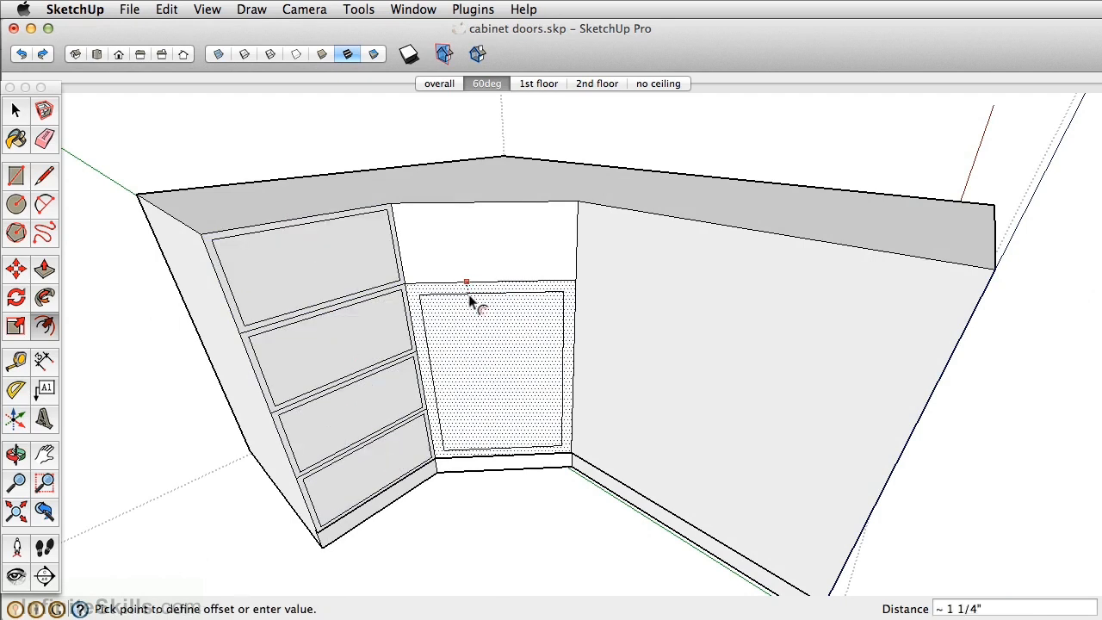
type(".5")
key("Return")
double_click(494, 222)
- Push the end face of the base cabinet's undivided leg inward by 24 inches
middle_click_drag(494, 222, 554, 370)
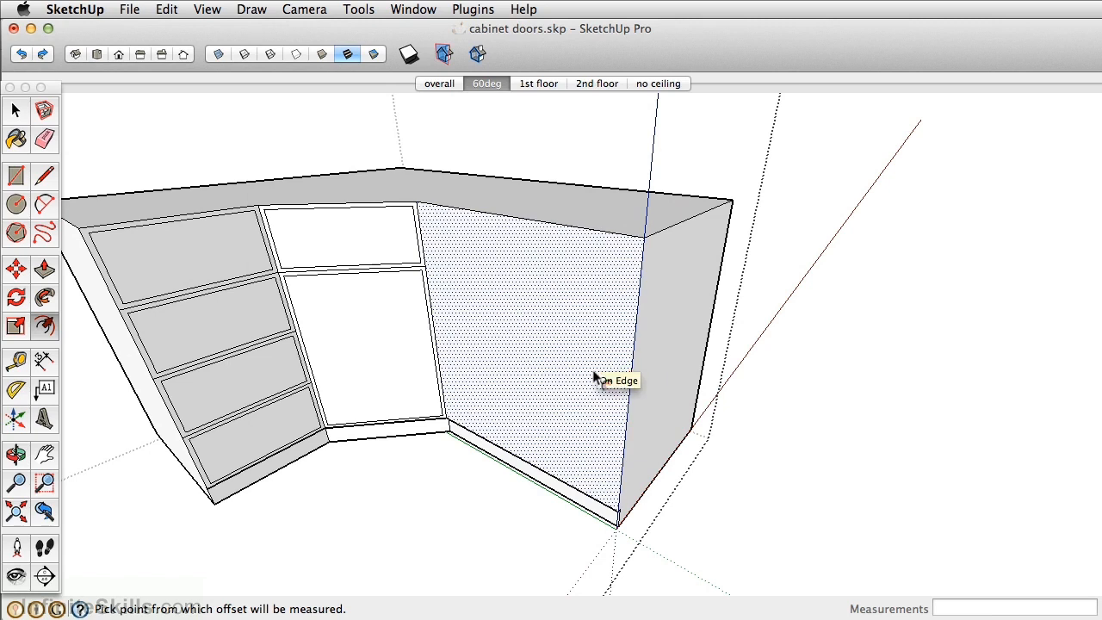
left_click(45, 272)
left_click_drag(660, 339, 597, 331)
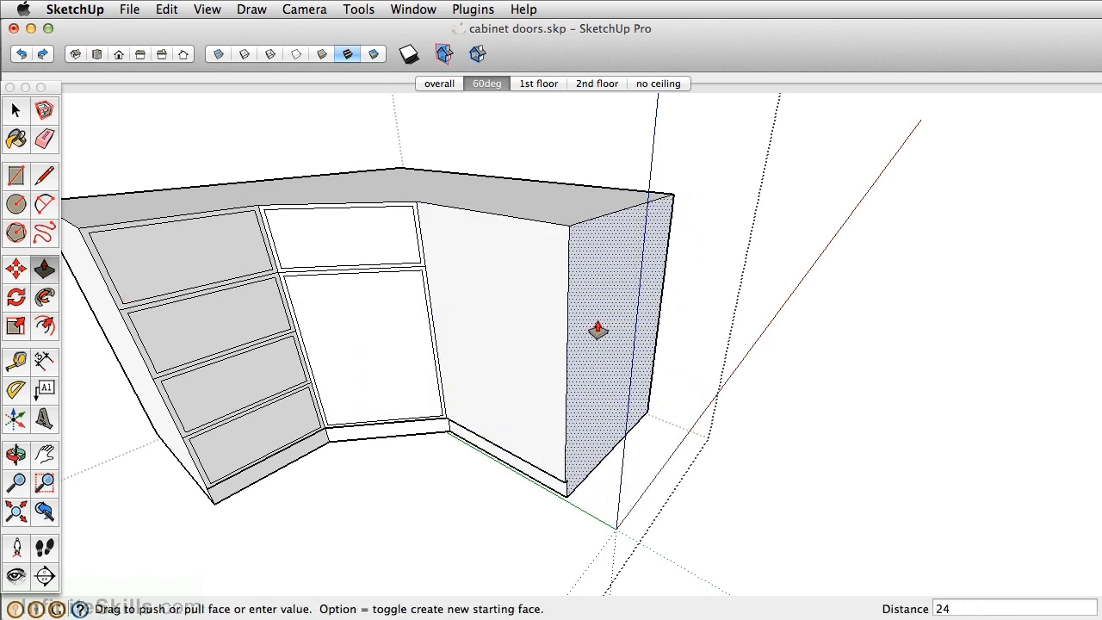
key("Return")
- Measure the width of the narrow front face beside the diagonal corner
middle_click_drag(597, 330, 573, 315)
scroll(492, 287, "up", 5)
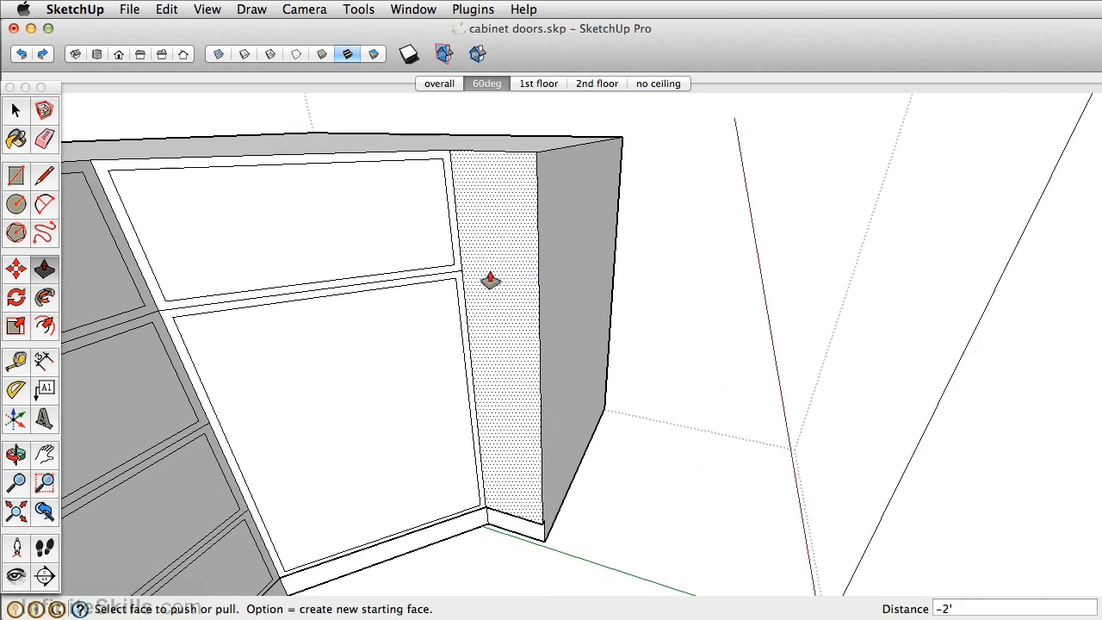
key("t")
left_click(461, 270)
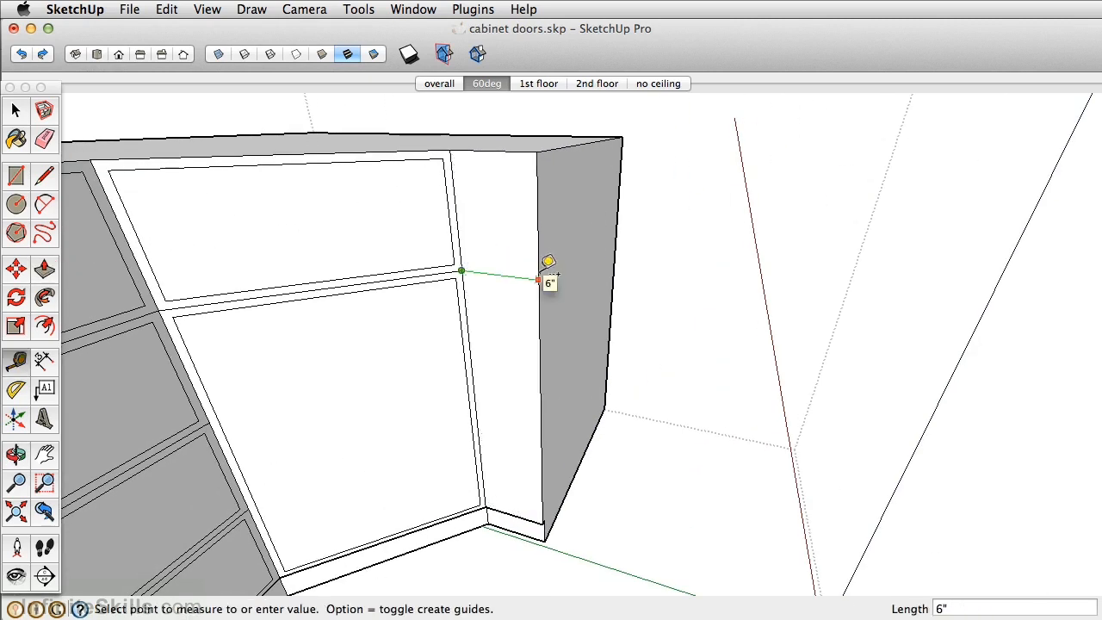
left_click(539, 276)
mouse_move(469, 287)
middle_mouse_down()
mouse_move(549, 276)
mouse_move(478, 277)
middle_mouse_up()
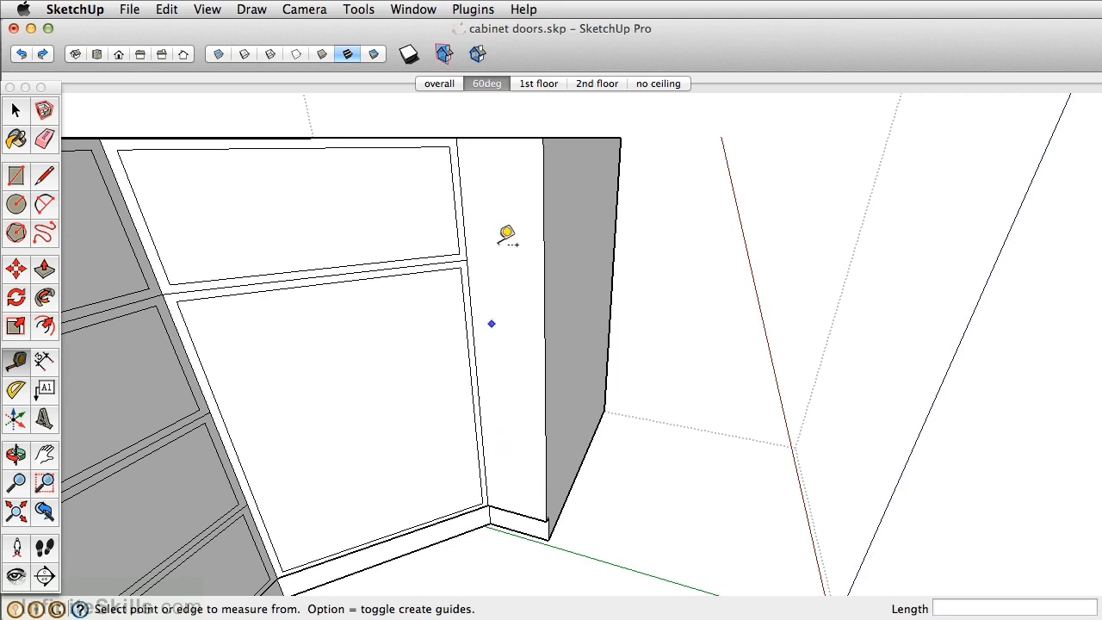
- Offset the outline of the narrow front face beside the diagonal corner inward by 0.5 inch
scroll(504, 219, "up", 1)
key("f")
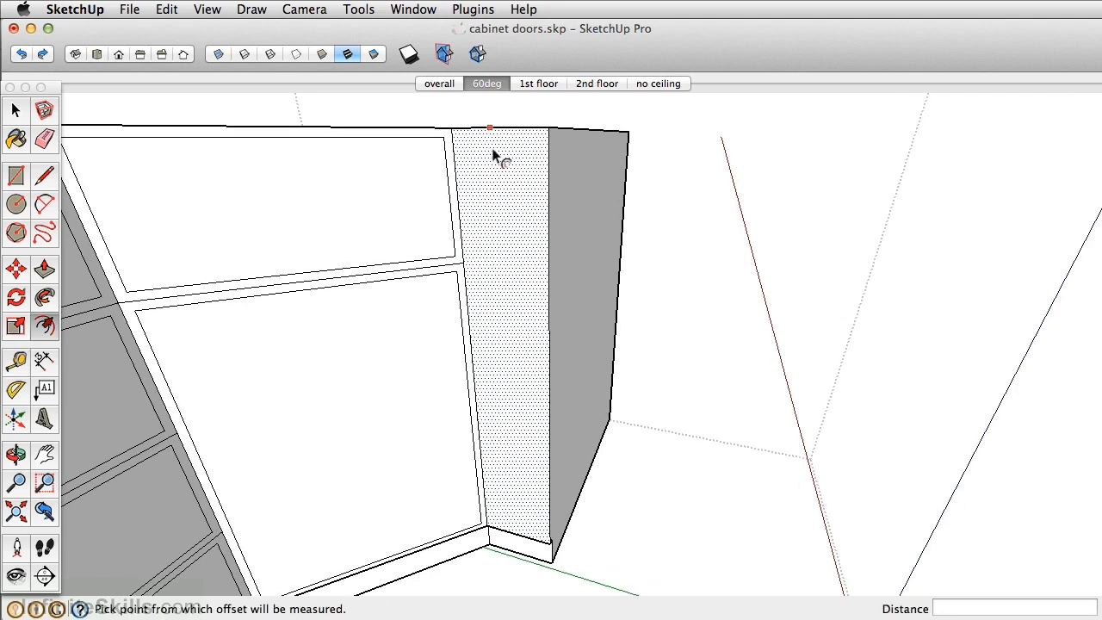
left_click(493, 157)
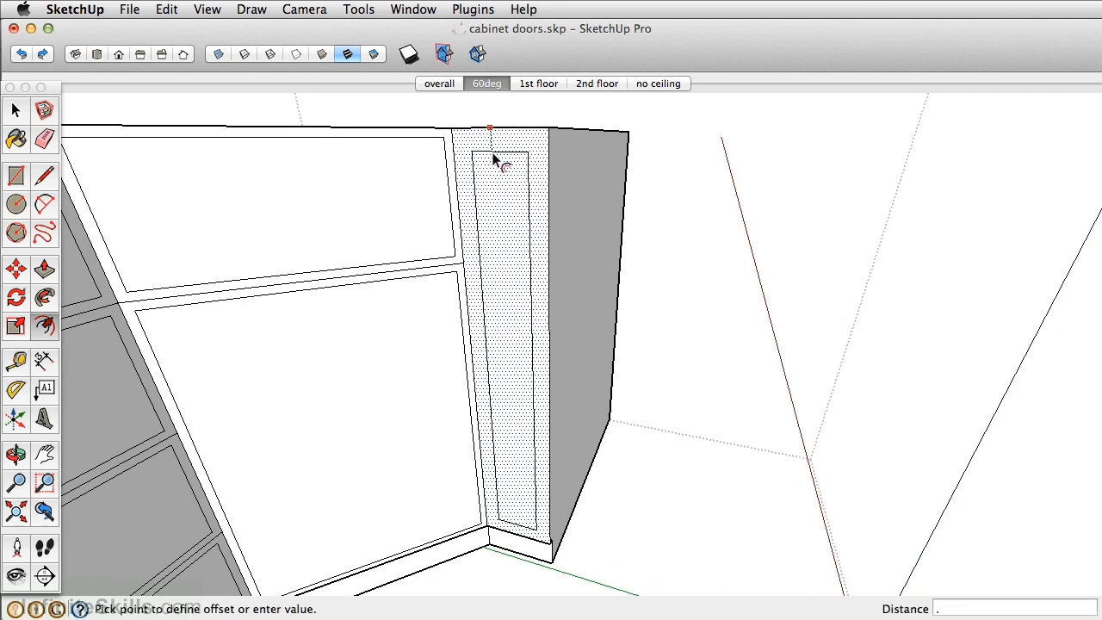
key("Return")
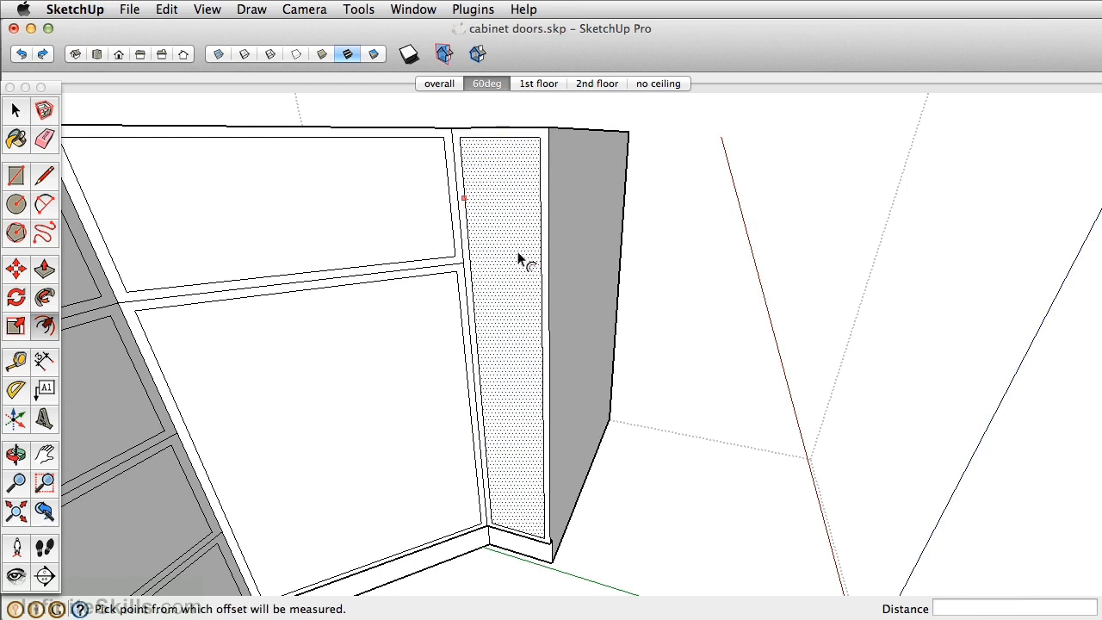
- Push the narrow inset face back into the cabinet to form an open recess, and erase the stray edge on its side wall
key("p")
left_click(501, 398)
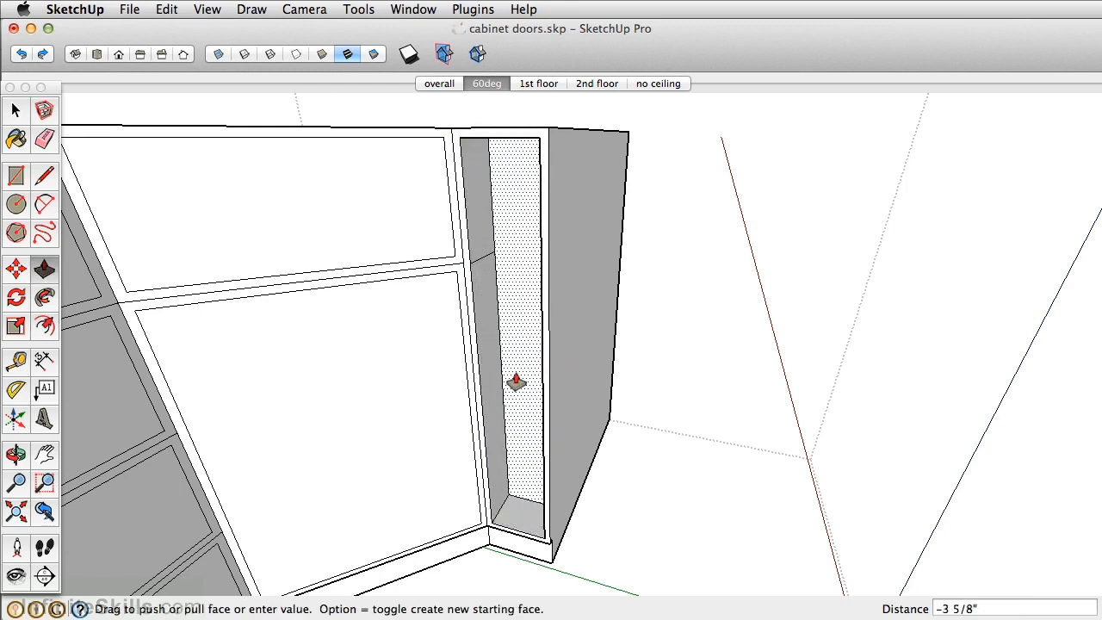
key("Return")
mouse_move(516, 381)
middle_mouse_down()
mouse_move(560, 354)
mouse_move(528, 367)
middle_mouse_up()
key("e")
left_click(510, 242)
- Place a guide 6 inches below the recess's top edge and a second guide 0.5 inch above the first
scroll(509, 241, "up", 3)
mouse_move(509, 241)
middle_mouse_down("shift")
mouse_move(516, 284)
mouse_move(517, 145)
mouse_move(538, 132)
middle_mouse_up("shift")
key("t")
left_click(527, 130)
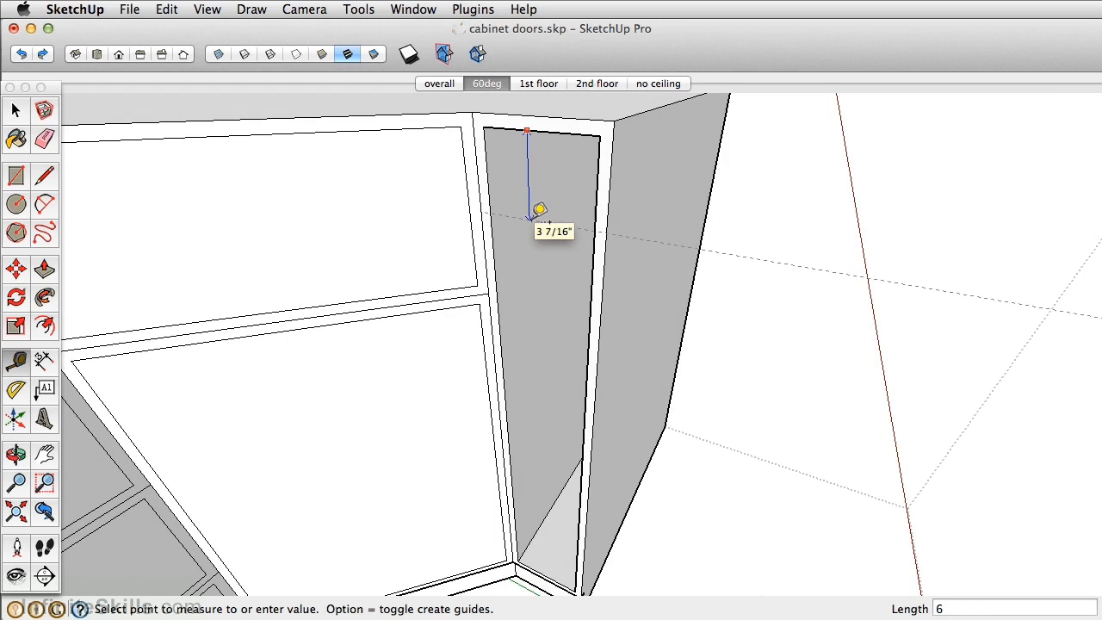
type("6")
key("Return")
scroll(537, 231, "up", 3)
left_click(536, 282)
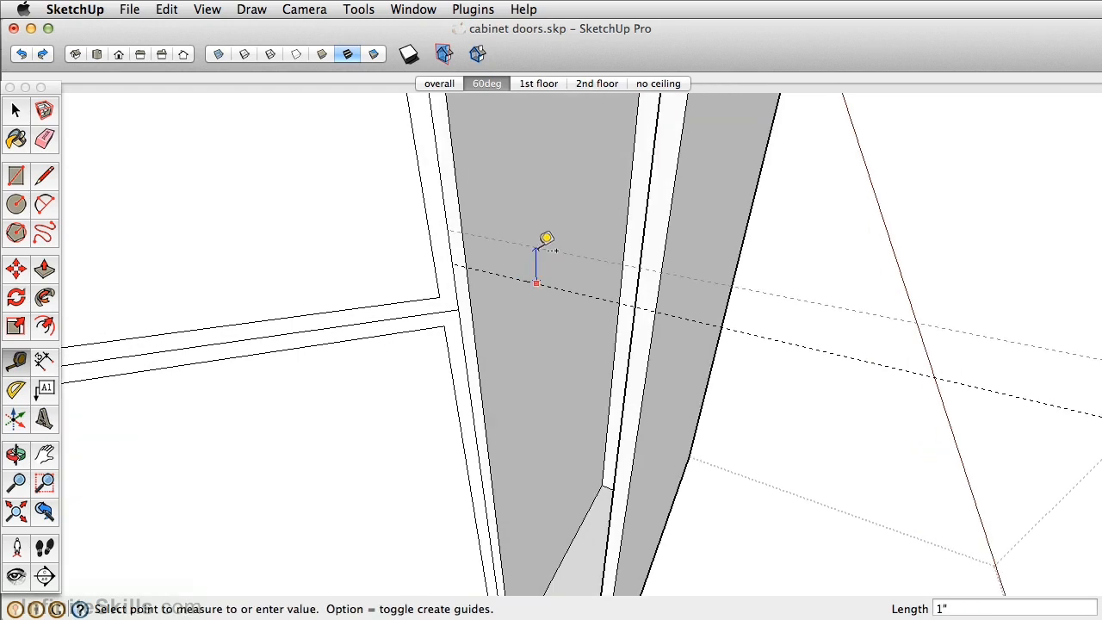
type("1")
key("Return")
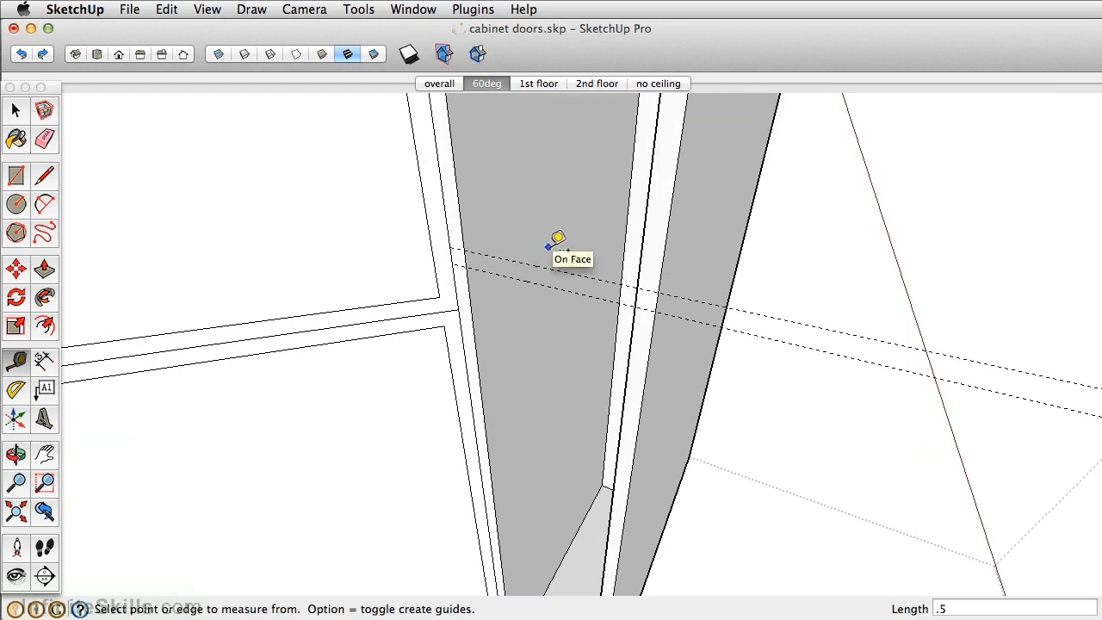
- Draw a 1/2 by 5 inch rectangle between the guides across the recess opening, and delete the face covering the rest of it
key("r")
left_click(465, 250)
left_click(646, 295)
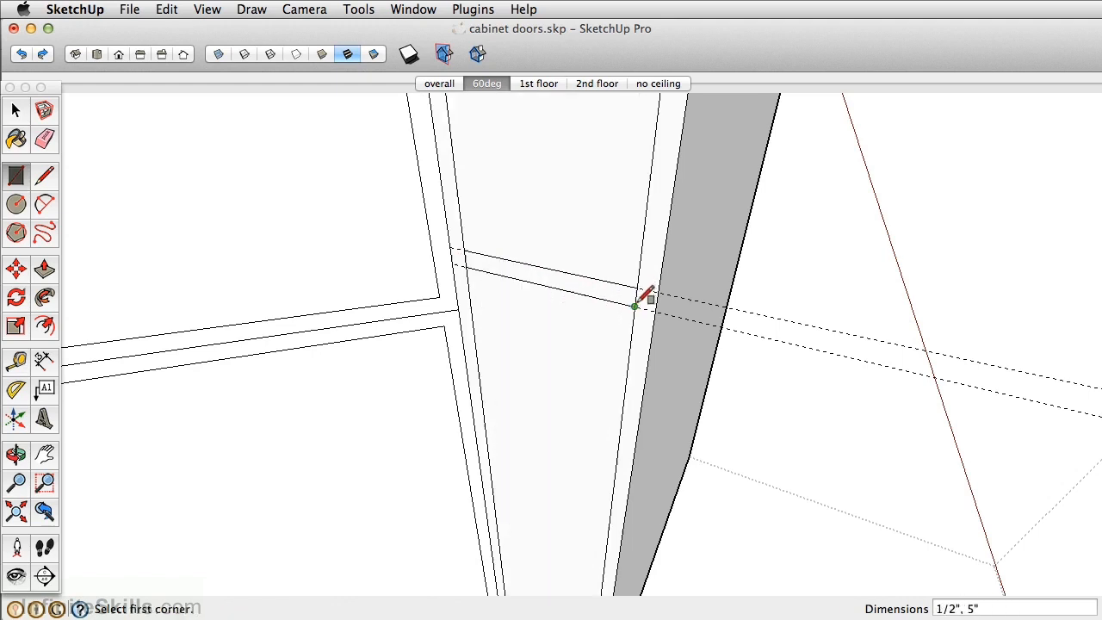
key("o")
left_click_drag(696, 290, 711, 230)
middle_click_drag(711, 231, 622, 258)
key("space")
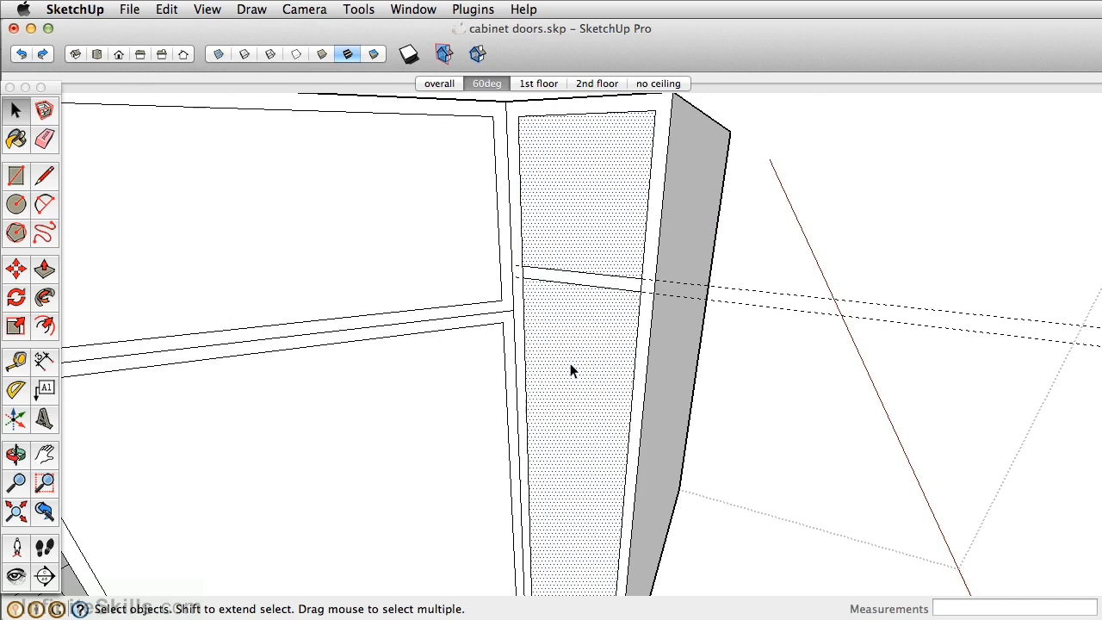
key("Delete")
scroll(588, 279, "up", 4)
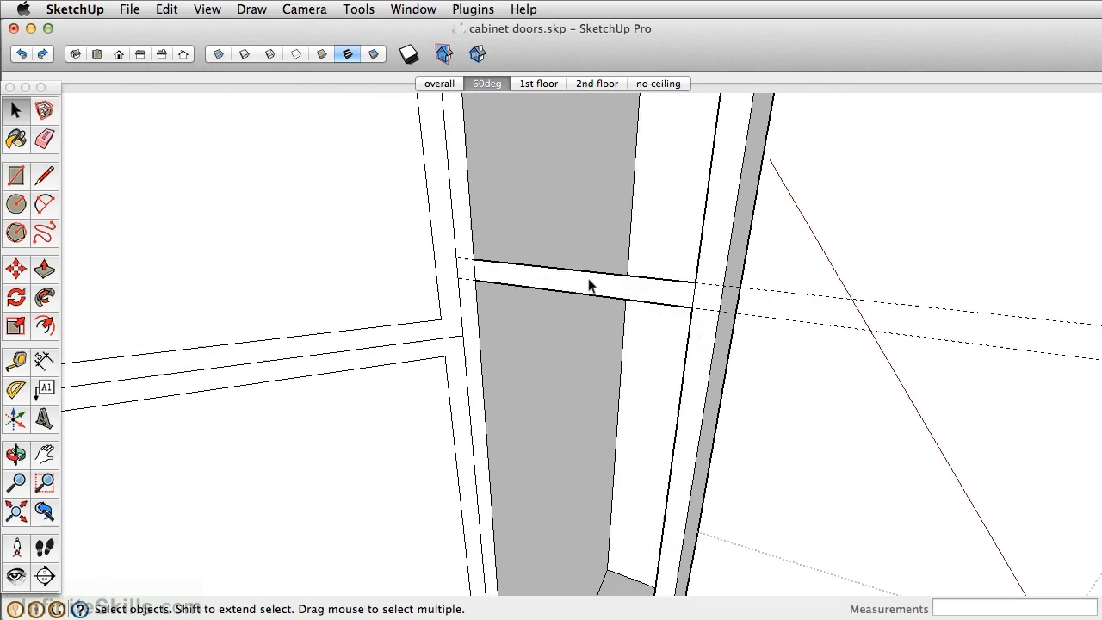
- Make the thin rectangle and its edges a component named "wine shelf"
left_click(588, 288)
right_click(587, 278)
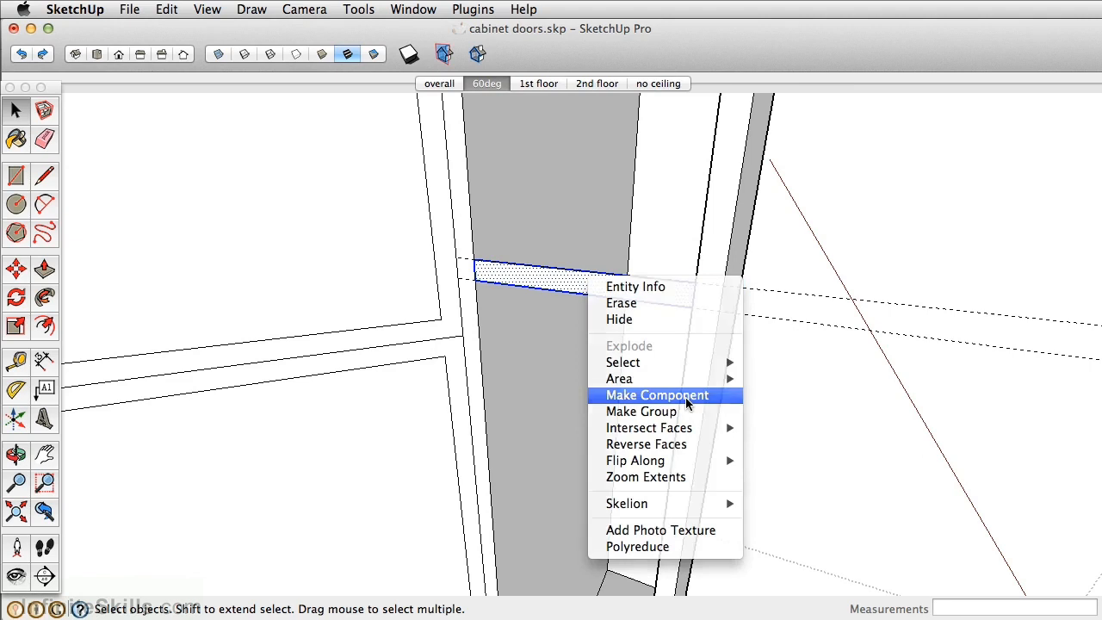
left_click(685, 397)
type("wine shelf")
left_click(456, 330)
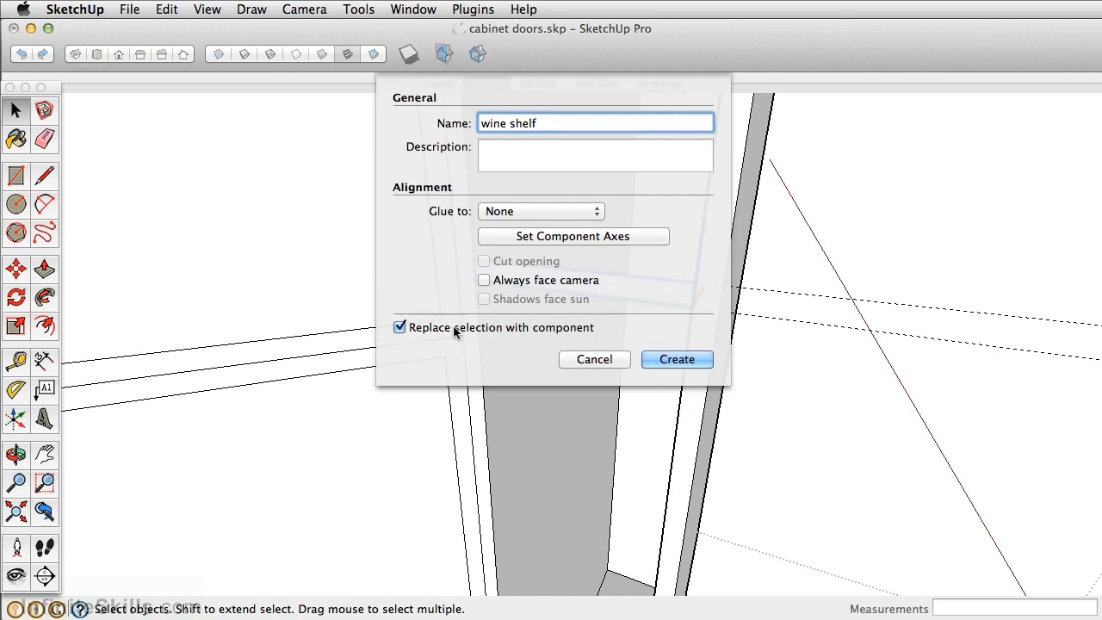
left_click(682, 360)
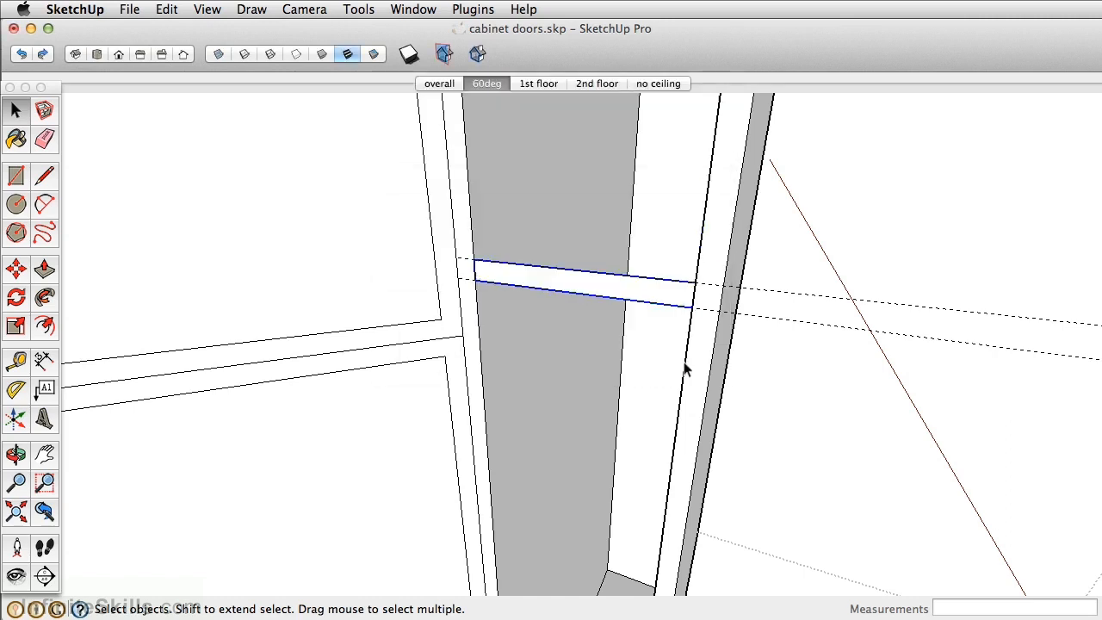
- Extrude the wine shelf's face to the back of the recess inside the component, and close the component
double_click(536, 276)
key("p")
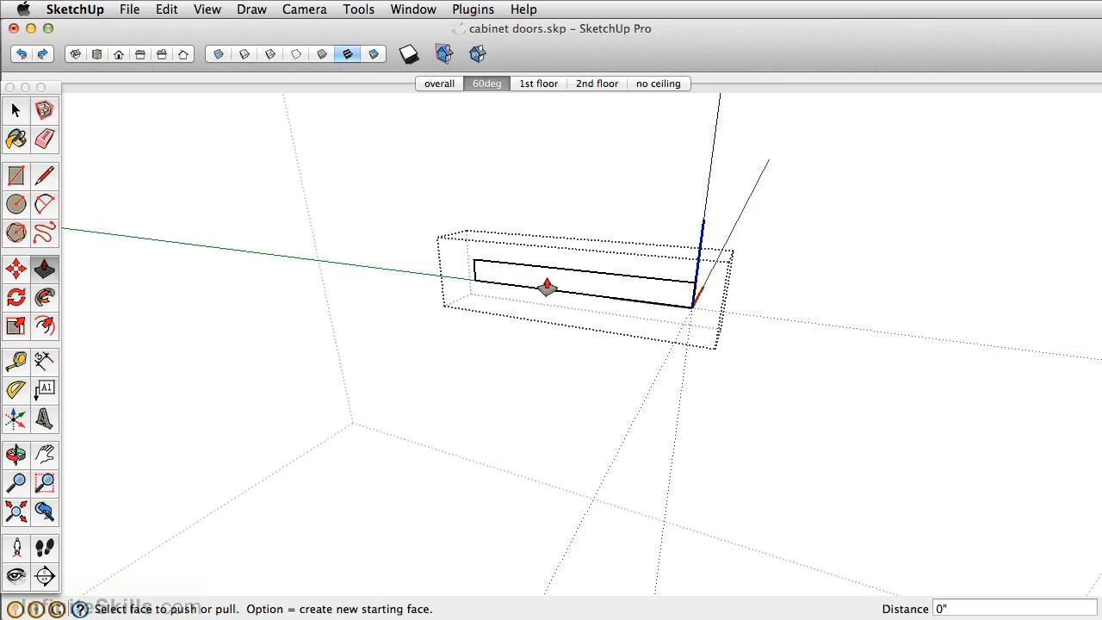
left_click_drag(565, 290, 635, 155)
scroll(635, 153, "down", 4)
key("space")
left_click(806, 146)
- Select the wine shelf and place a guide 4 inches below the top edge of the recess's side wall
scroll(623, 196, "down", 2)
left_click(623, 196)
middle_click_drag(623, 196, 613, 261)
scroll(568, 186, "up", 4)
key("t")
left_click(583, 156)
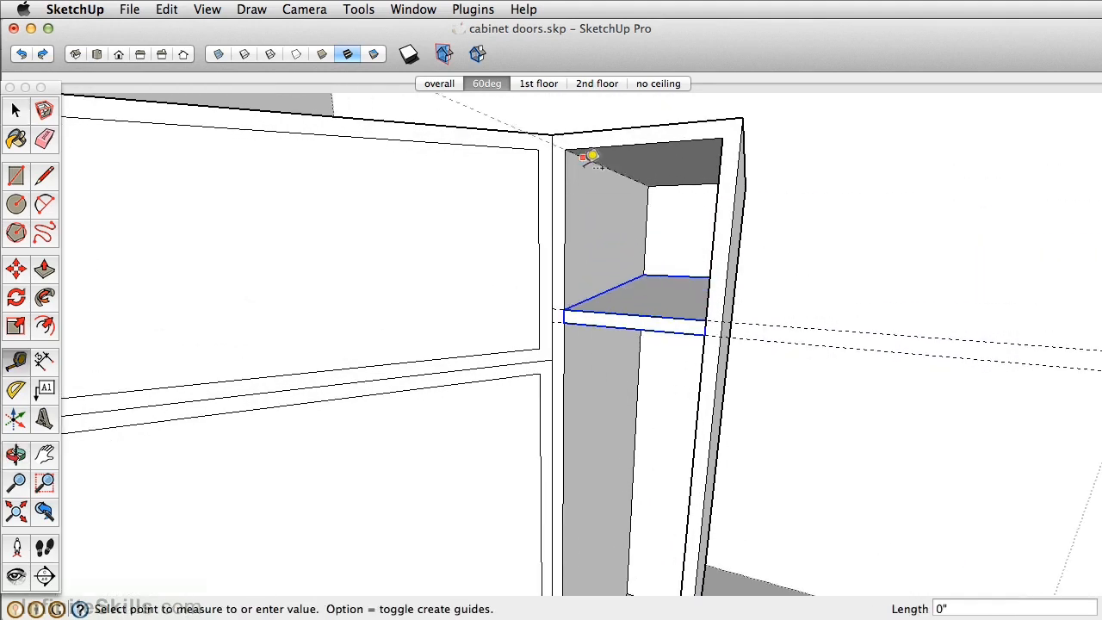
type("4")
key("Return")
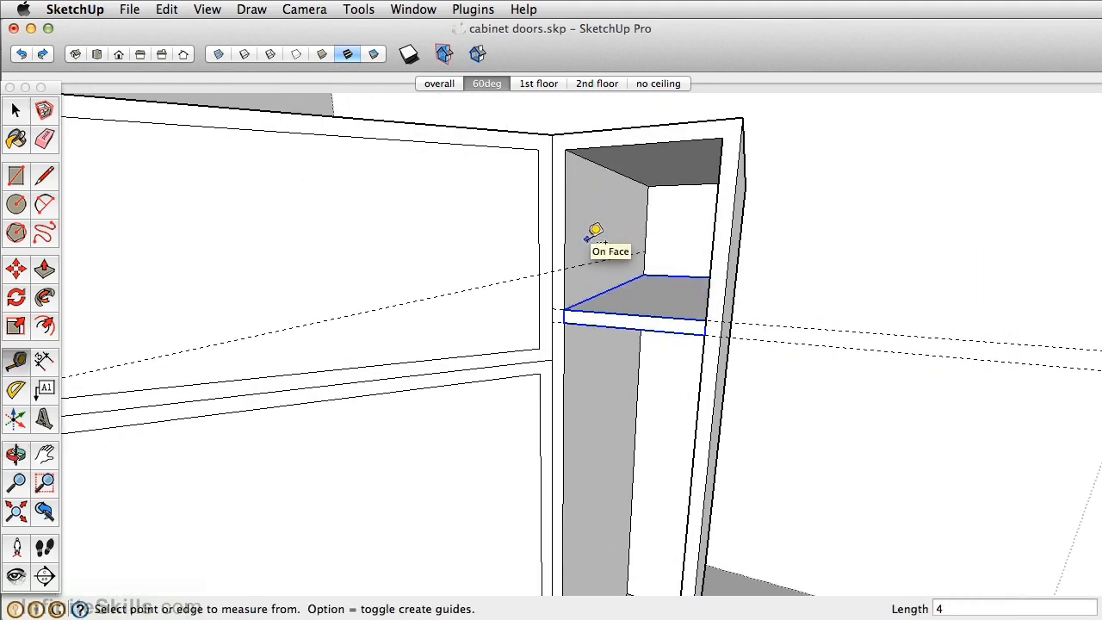
- Move the wine shelf up to the 4-inch guide by its front corner
left_click(15, 268)
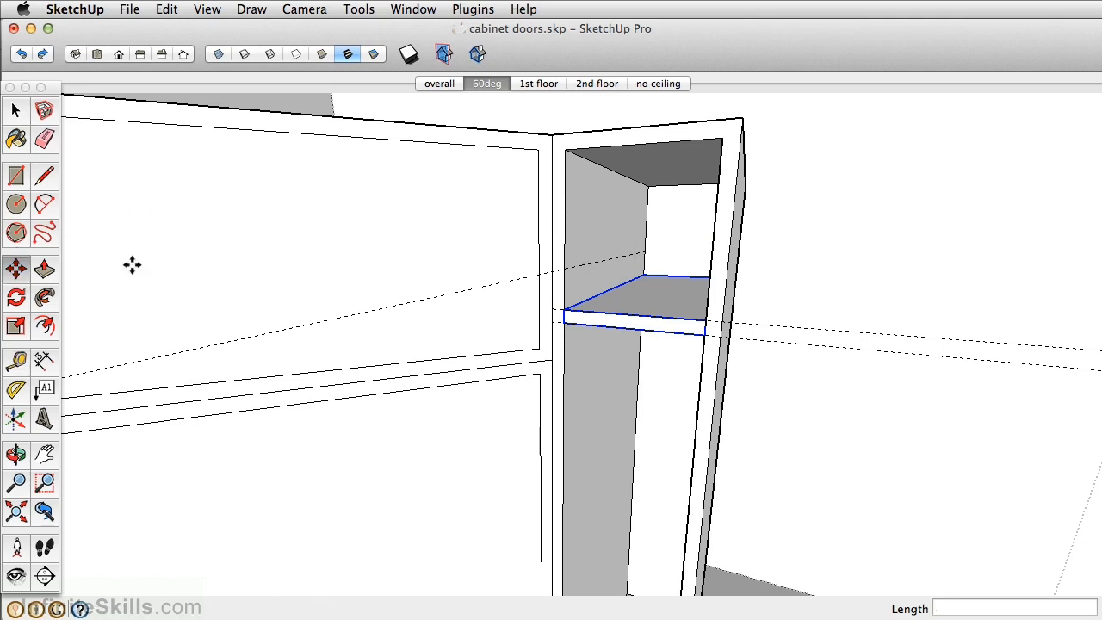
left_click(580, 305)
left_click(571, 270)
middle_click_drag(571, 270, 570, 159, "shift")
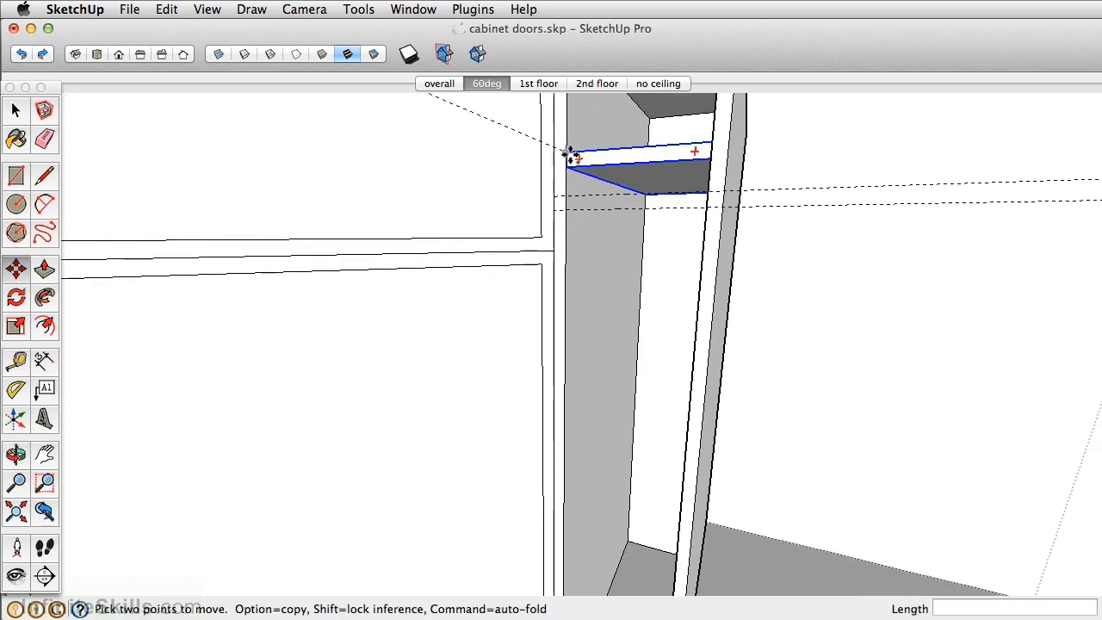
- Copy the wine shelf downward and multiply it into five evenly spaced copies
left_click(568, 155, "alt")
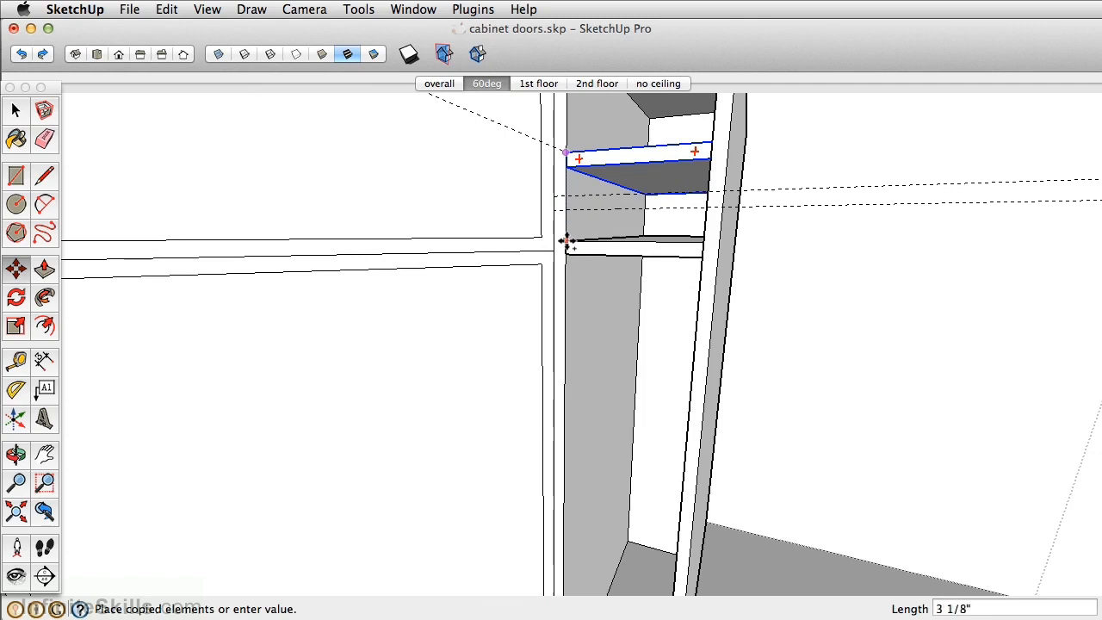
left_click(566, 241)
middle_click_drag(566, 239, 570, 183)
key("Return")
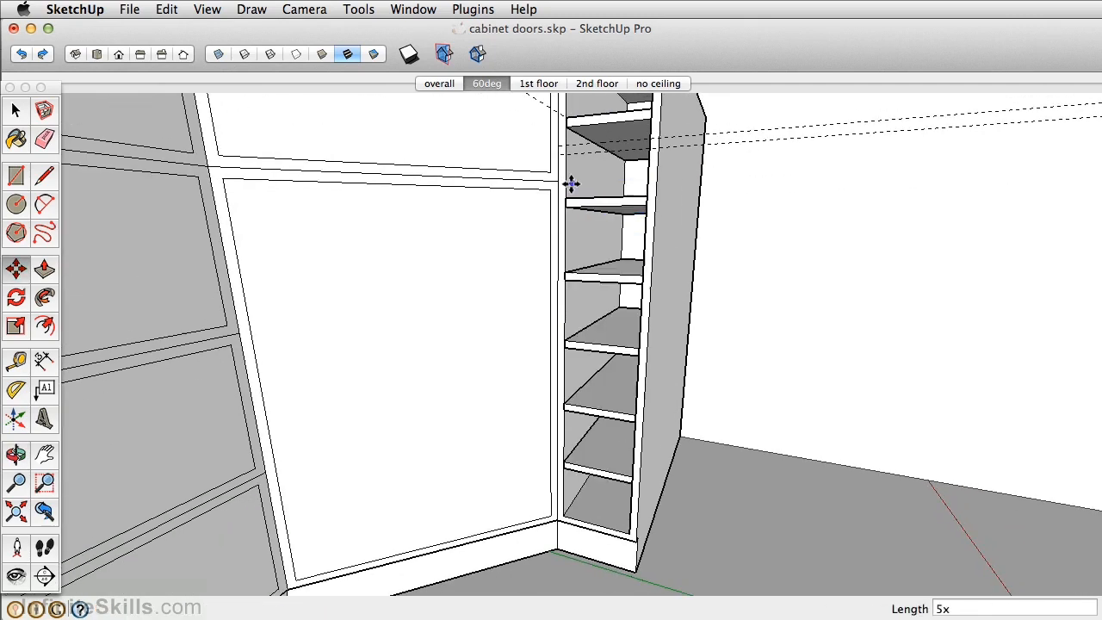
- Open the top wine shelf component for editing and view it from the side
middle_click_drag(590, 499, 617, 390)
scroll(601, 488, "up", 3)
key("space")
middle_click_drag(609, 329, 590, 270)
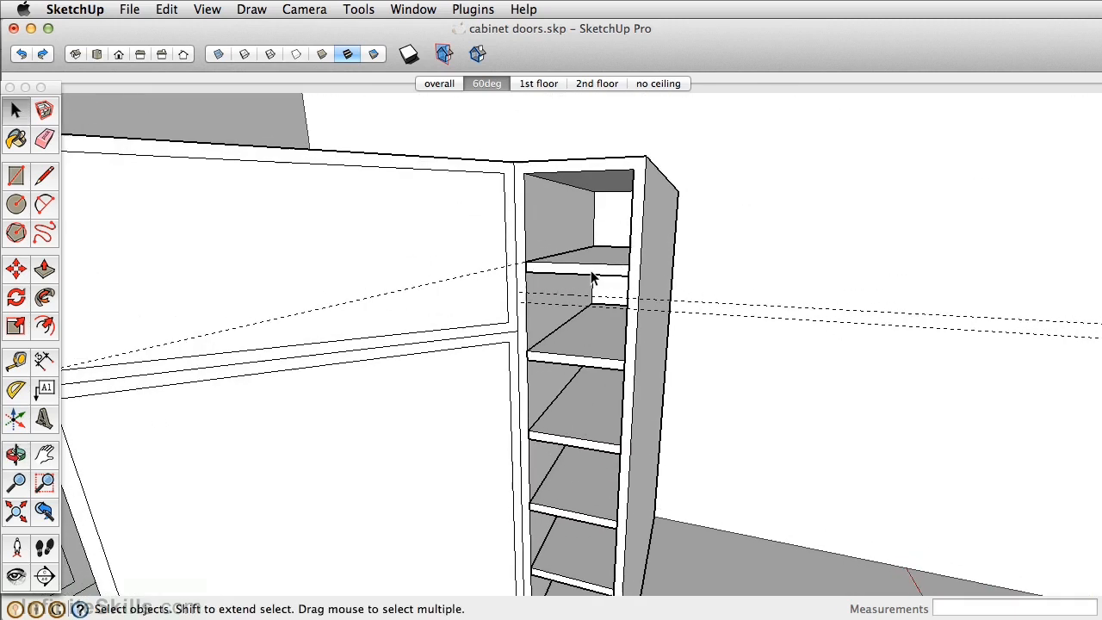
double_click(591, 272)
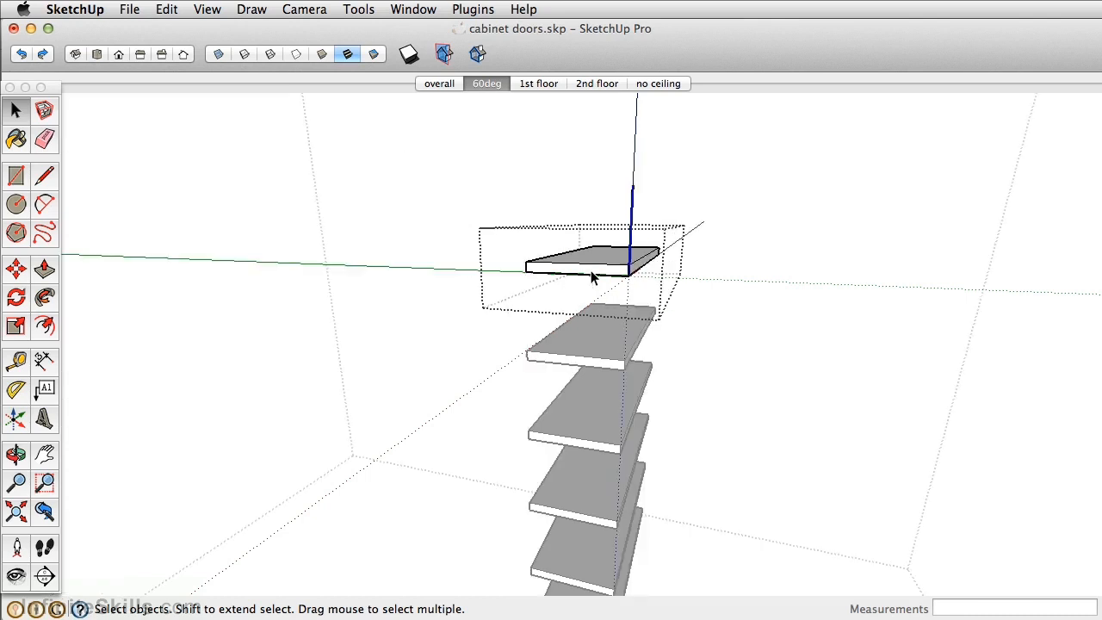
middle_click_drag(591, 270, 407, 262)
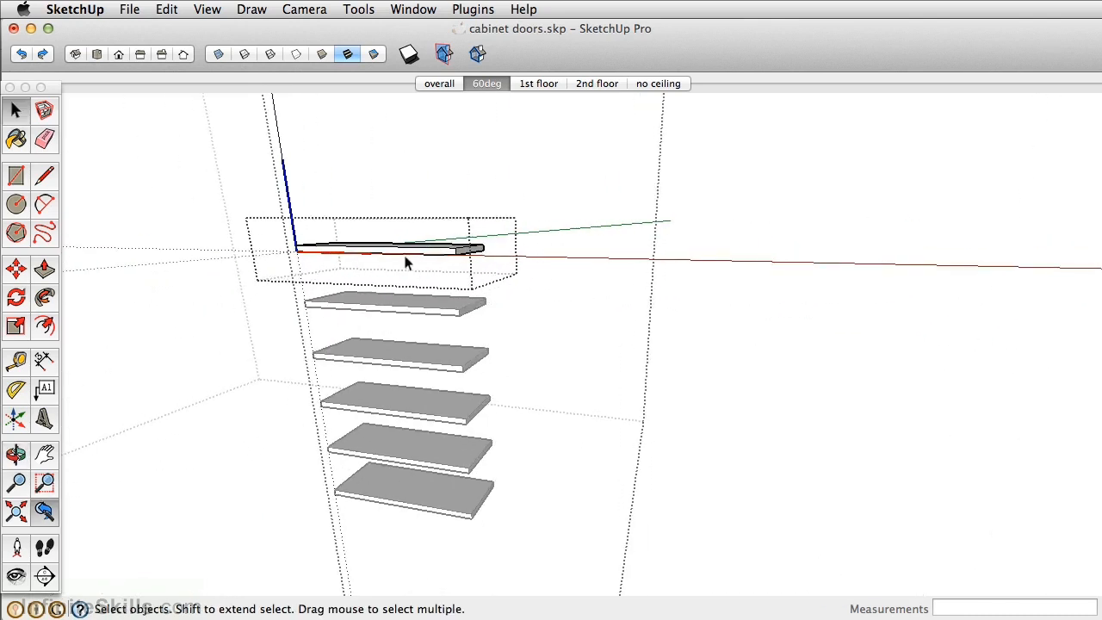
- Move the rear end face of the wine shelf down by 2 inches so the shelves slope toward the back
scroll(425, 254, "up", 5)
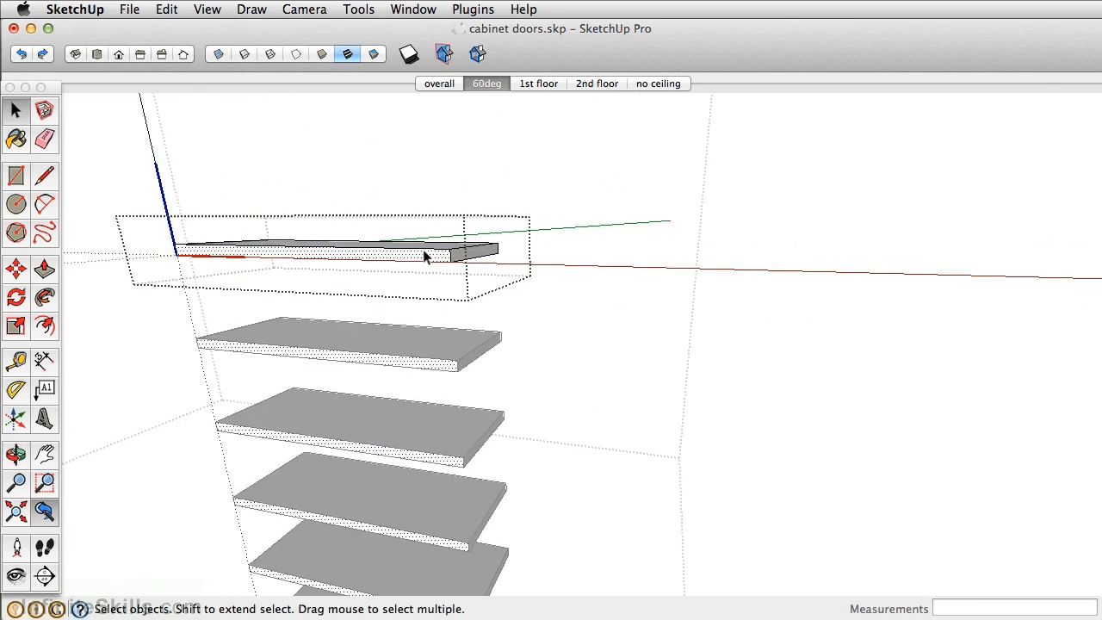
left_click(479, 257)
middle_click_drag(485, 253, 590, 235)
key("m")
left_click(591, 233)
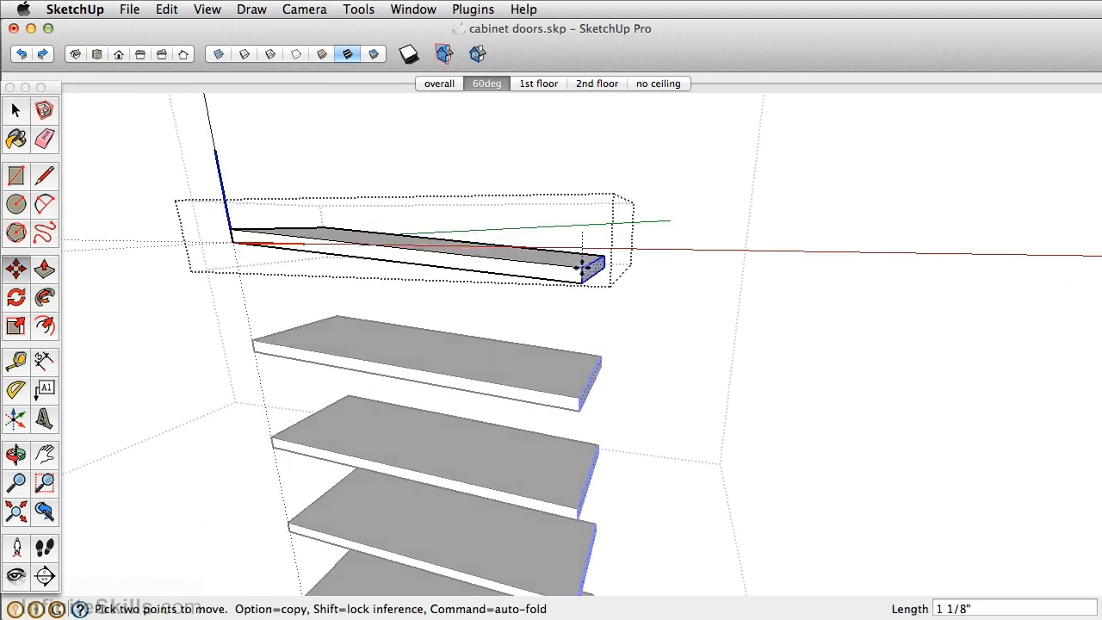
type("2")
key("Return")
key("space")
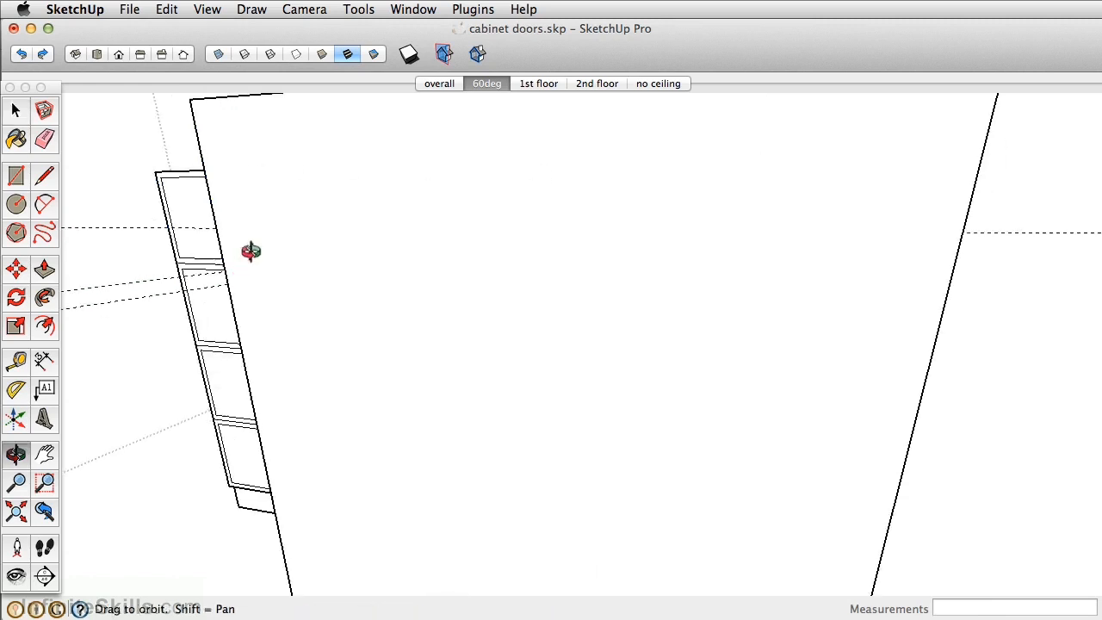
- Extrude the wall cabinet door fronts by 0.5 inch
middle_click_drag(251, 250, 634, 426)
scroll(577, 391, "down", 6)
left_click_drag(240, 161, 254, 161)
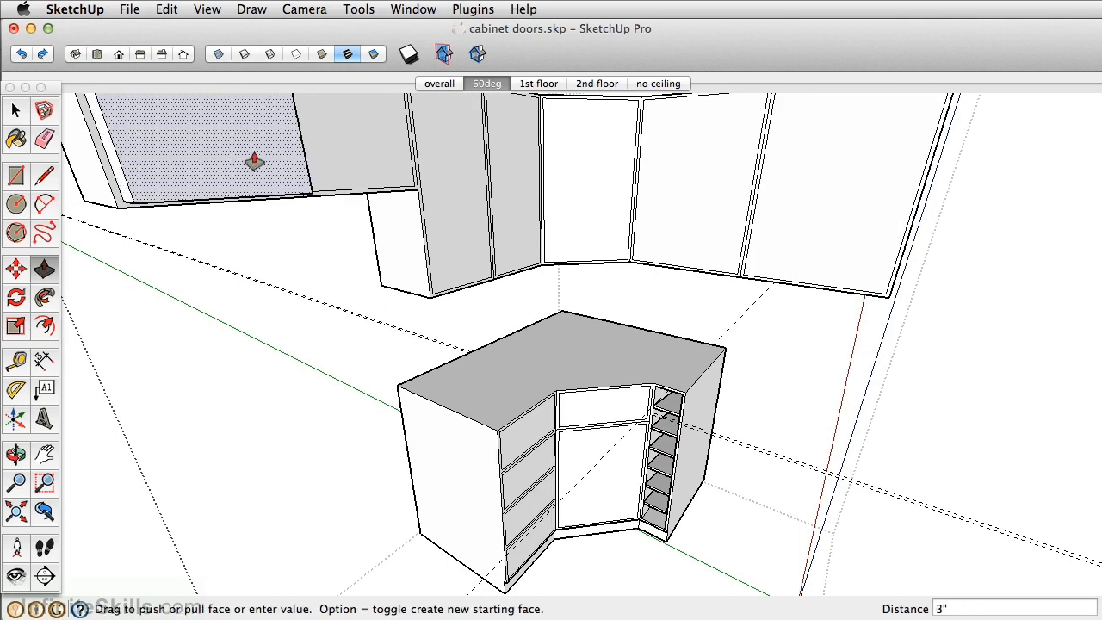
type(".5")
key("Return")
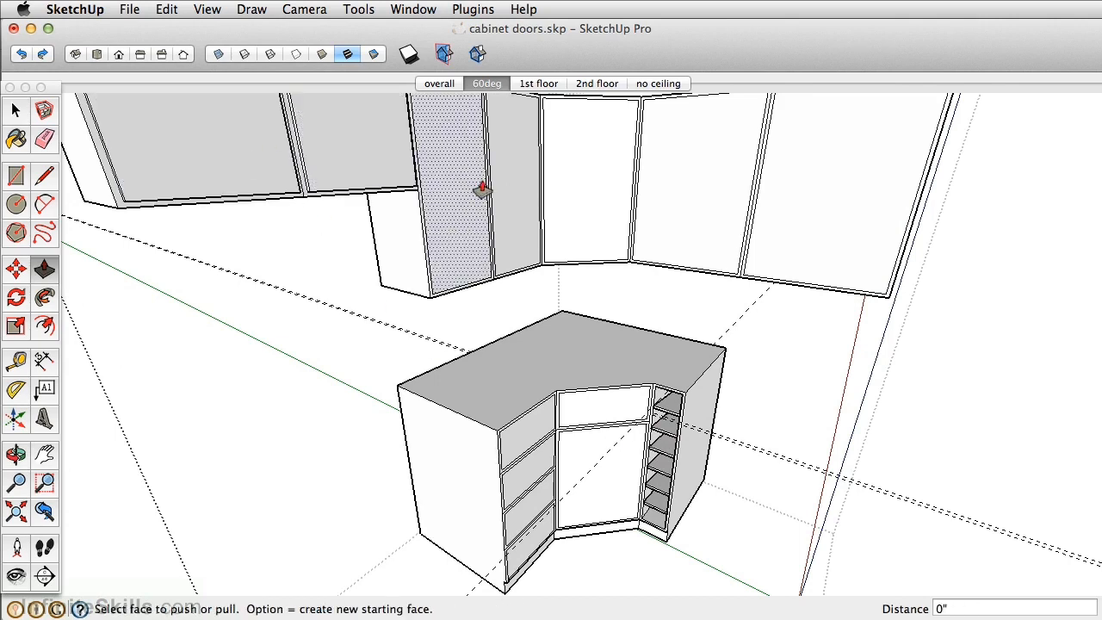
left_click(584, 163)
left_click(584, 163)
- Extrude the base cabinet's drawer and door fronts by the same 0.5 inch
middle_click_drag(689, 190, 639, 317)
middle_click_drag(677, 413, 539, 282, "shift")
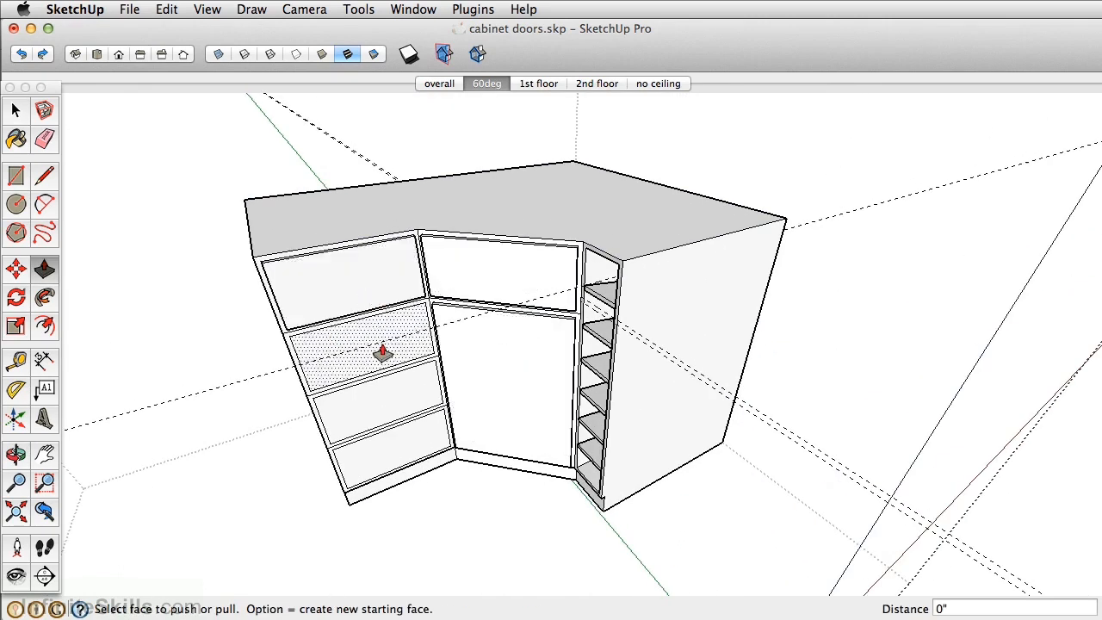
scroll(389, 444, "down", 3)
middle_click_drag(389, 443, 458, 436)
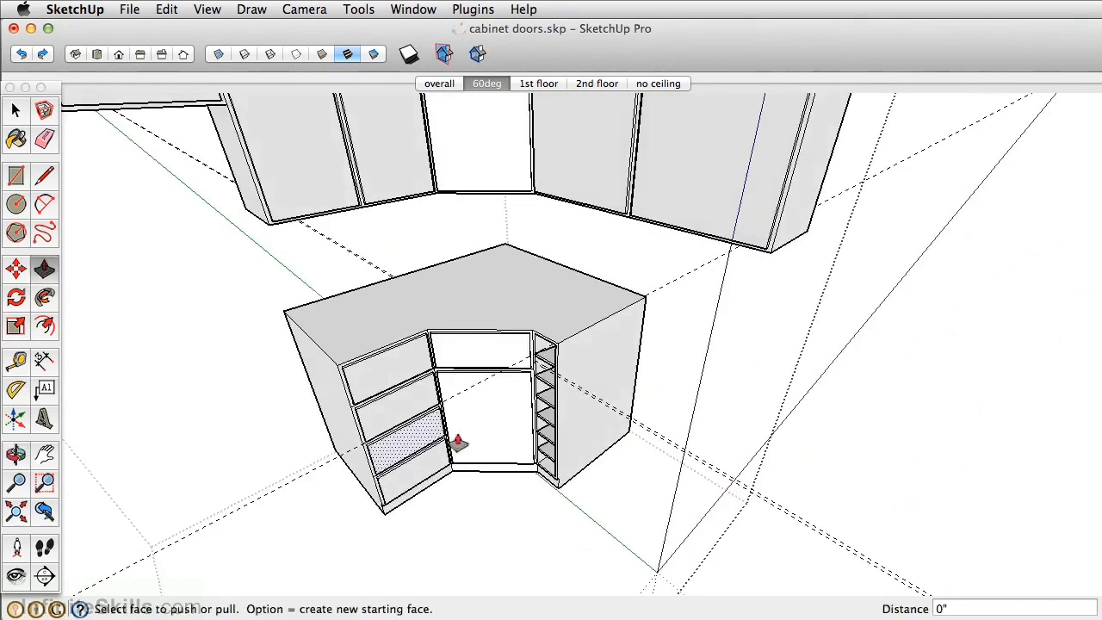
- Delete all the guides and stop editing the cabinet group
scroll(460, 433, "down", 2)
left_click(166, 9)
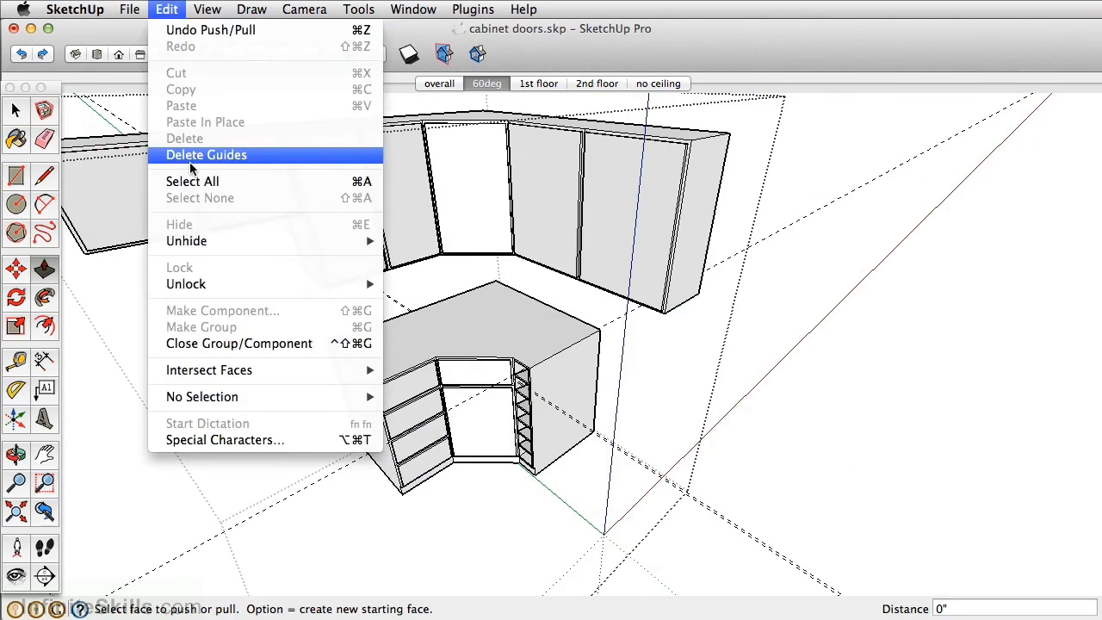
left_click(180, 150)
scroll(418, 253, "down", 3)
middle_click_drag(418, 253, 514, 346)
key("space")
left_click(653, 136)
scroll(492, 323, "up", 3)
scroll(513, 346, "down", 2)
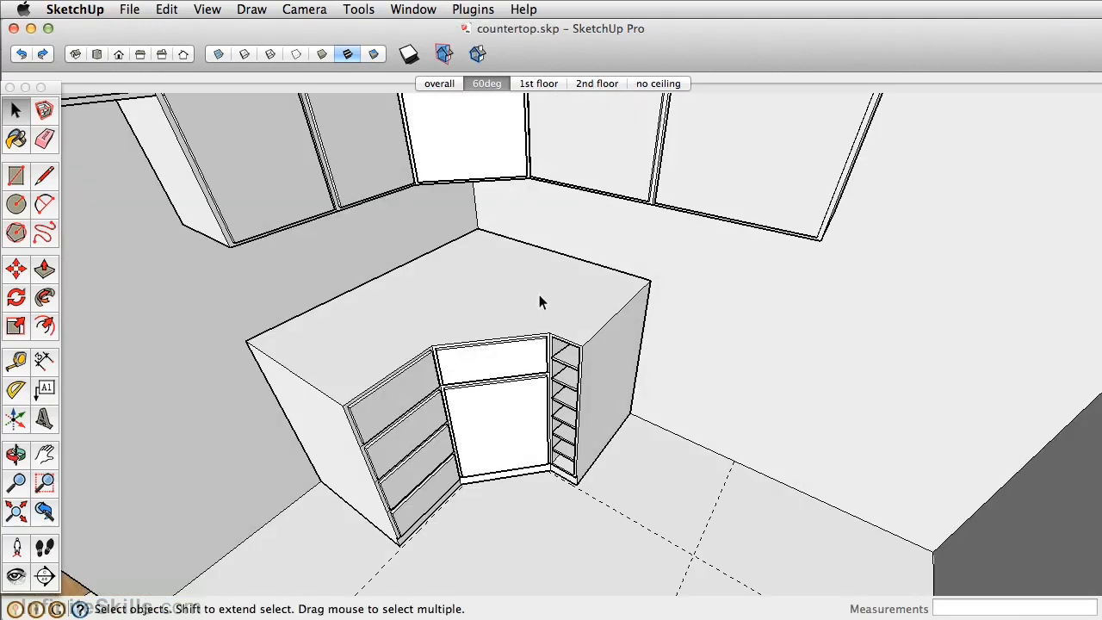
- Trace the closed outline of the base cabinet's top with lines to create the countertop face
triple_click(540, 301)
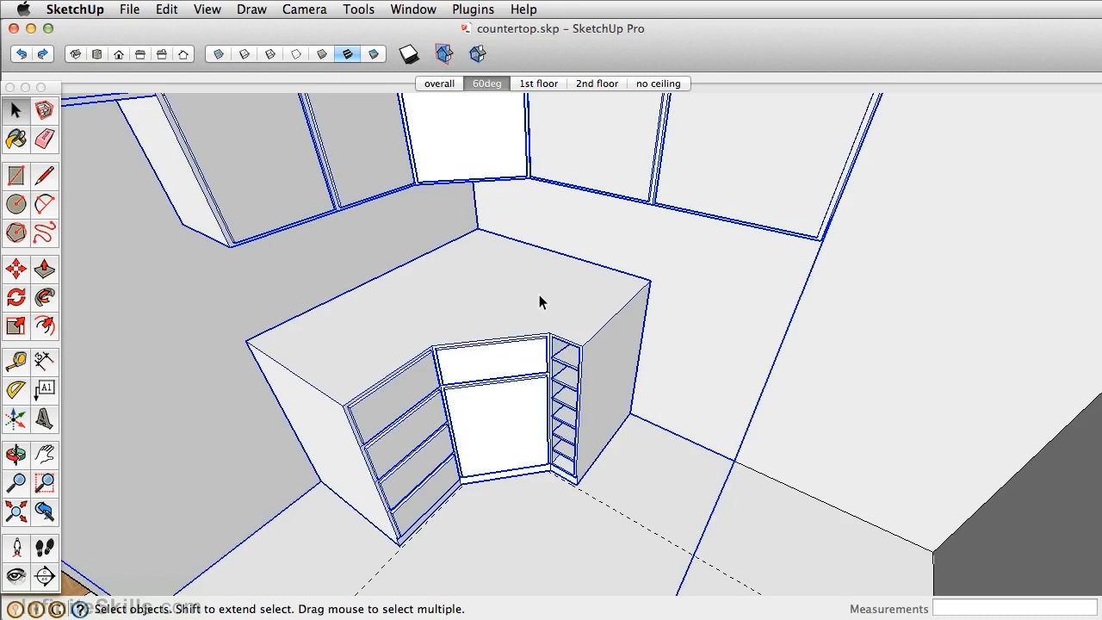
left_click(45, 176)
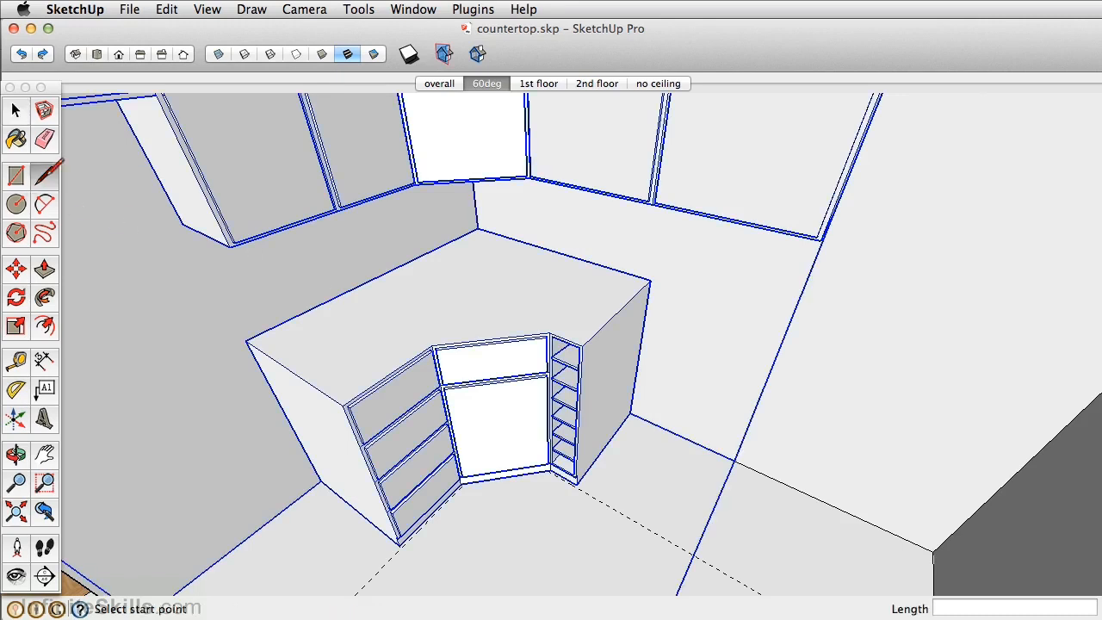
left_click(246, 340)
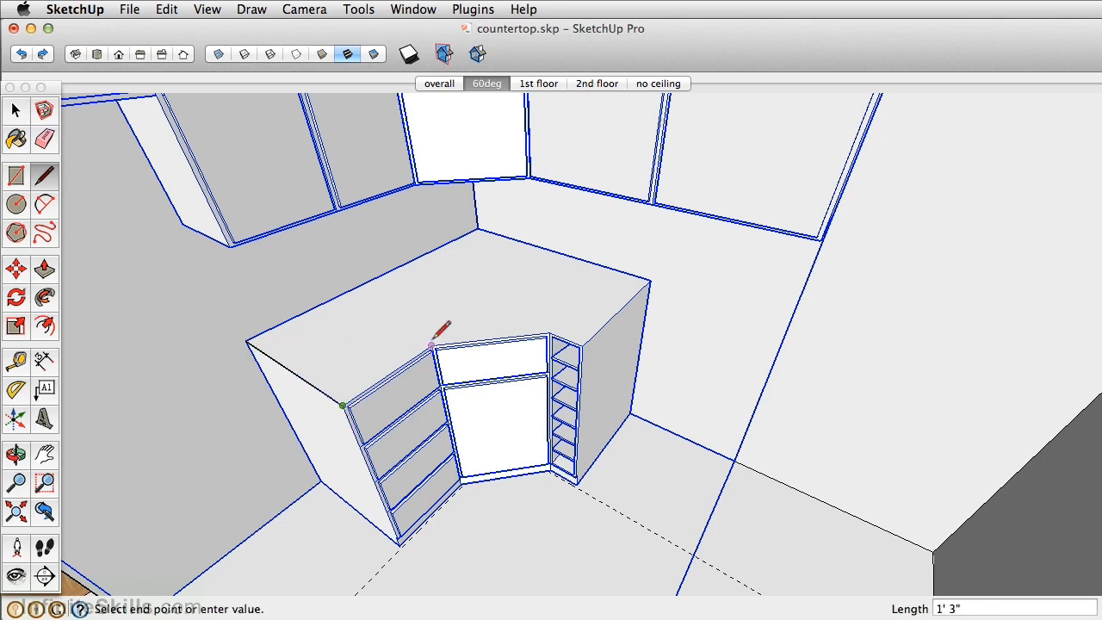
left_click(551, 331)
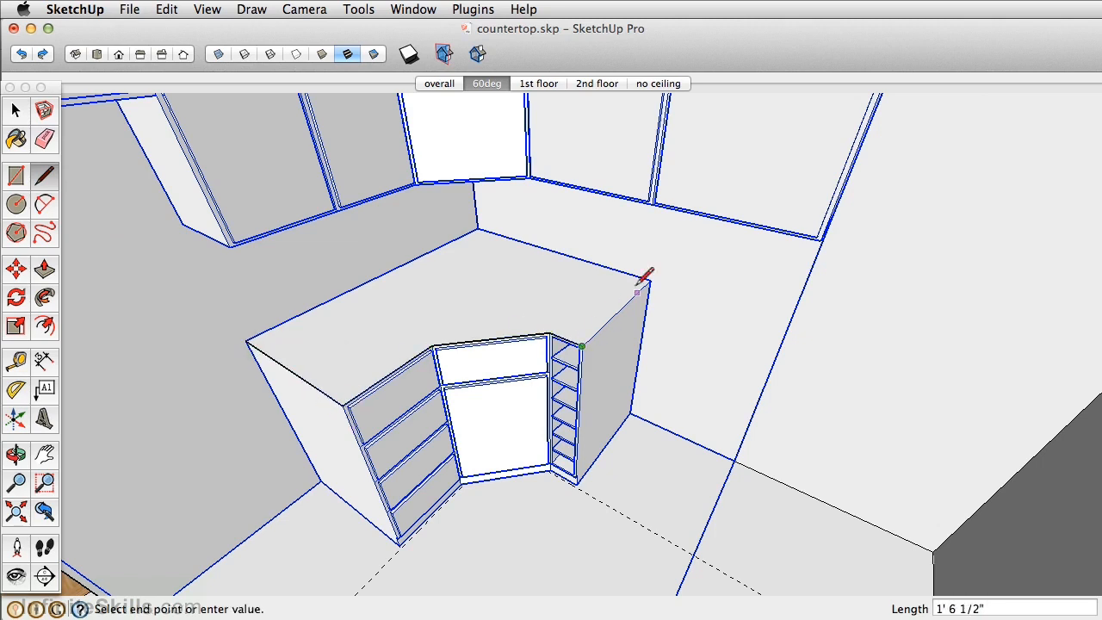
left_click(479, 229)
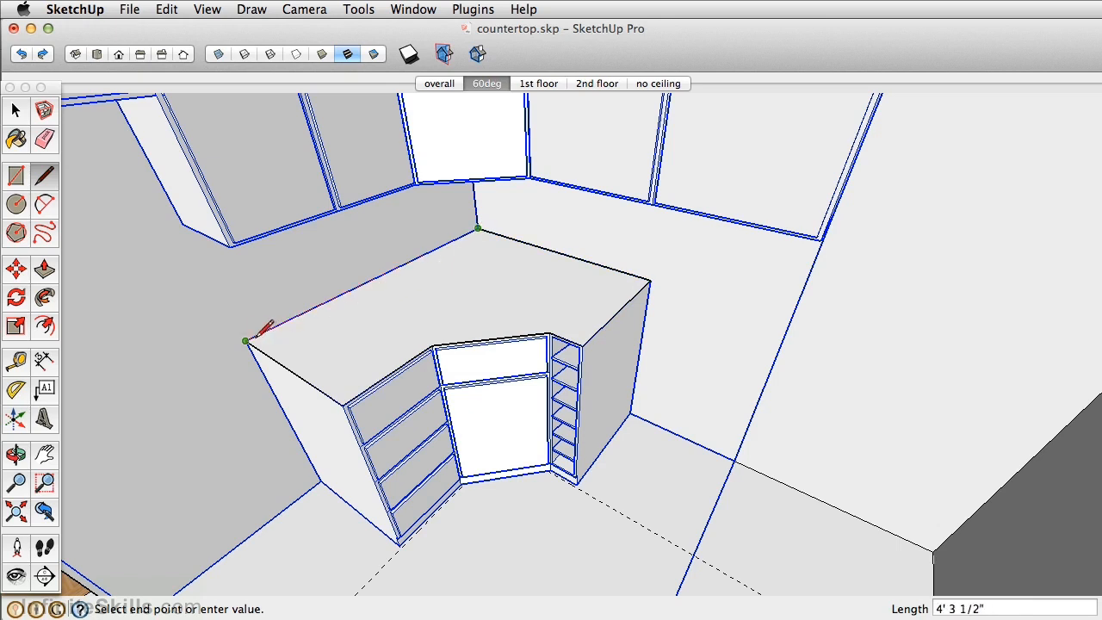
left_click(246, 341)
- Select the countertop face with its boundary edges and make them a group
middle_click_drag(362, 259, 425, 307)
key("space")
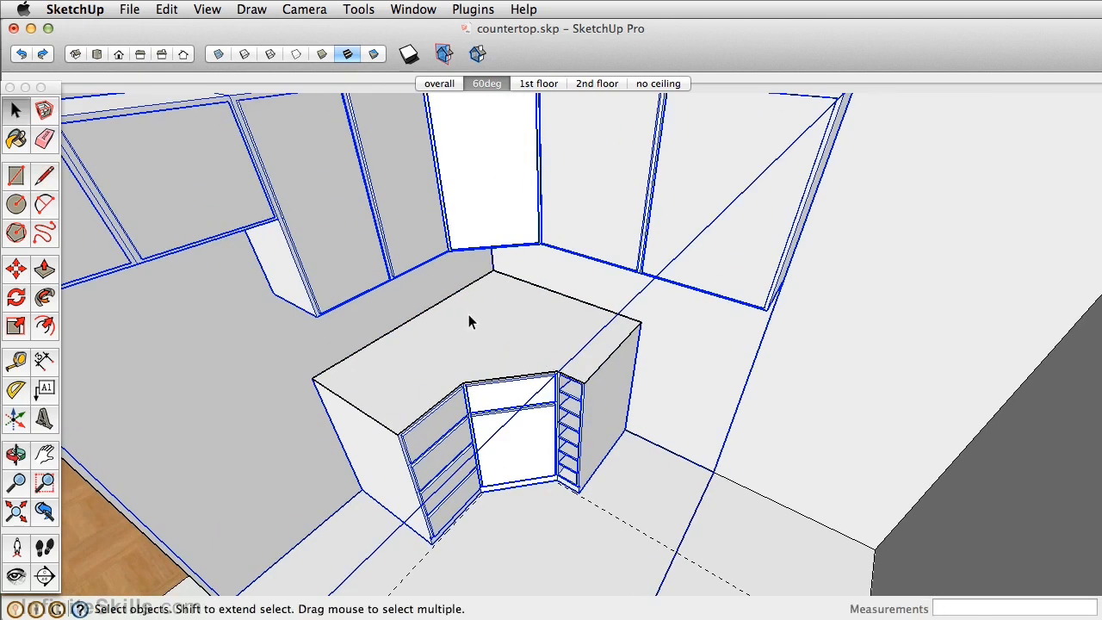
left_click(468, 315)
left_click(172, 11)
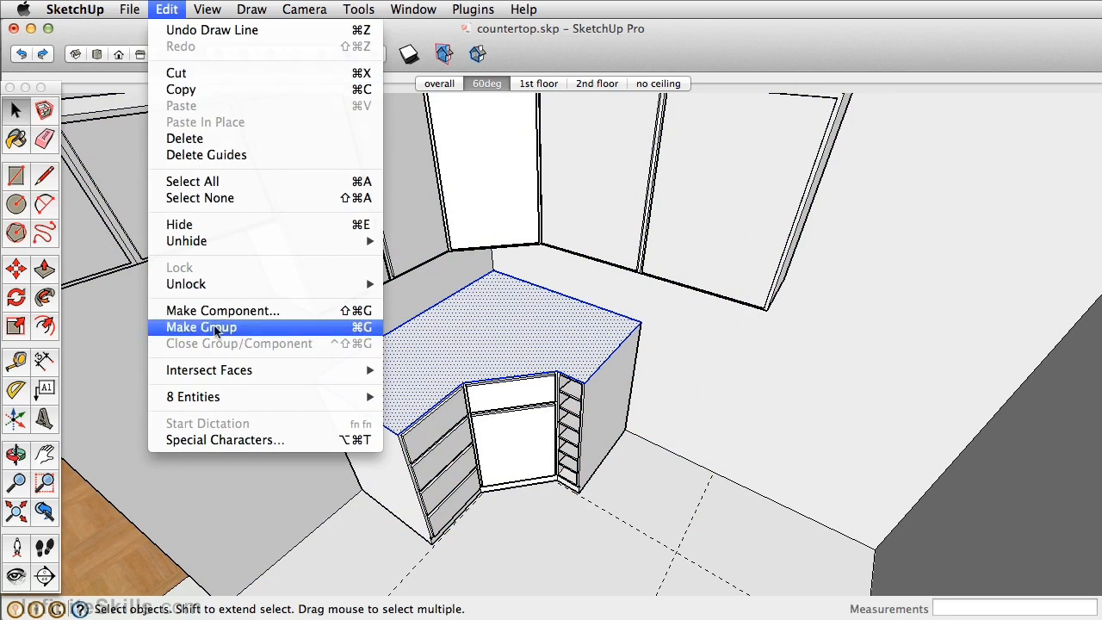
left_click(215, 329)
- Open the countertop group for editing and extrude its face upward by 1 1/2 inches
double_click(581, 323)
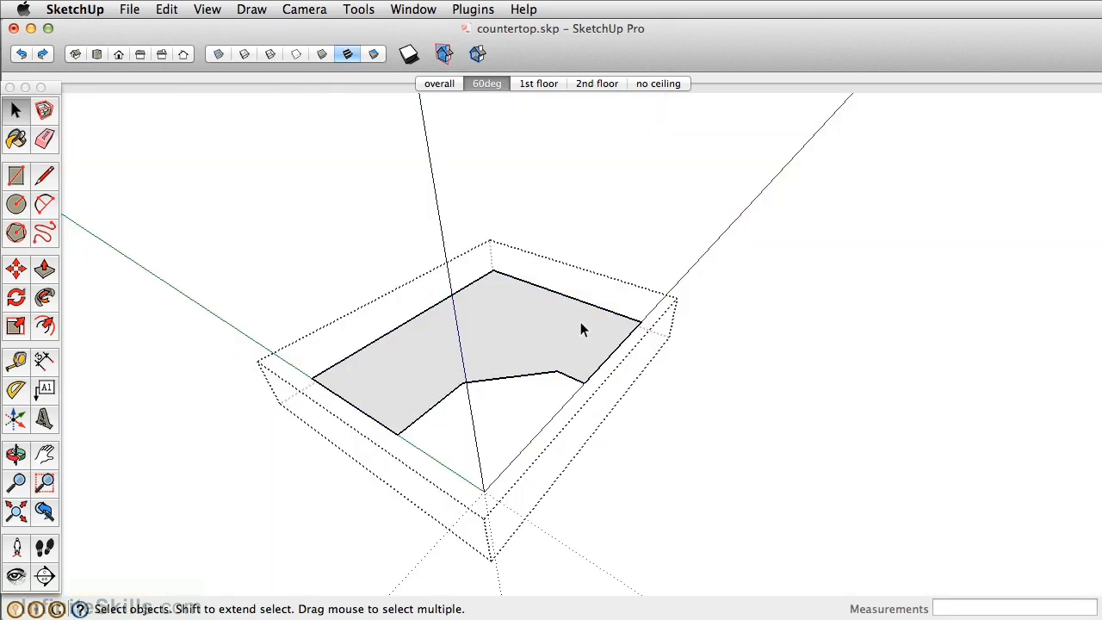
key("p")
left_click(582, 336)
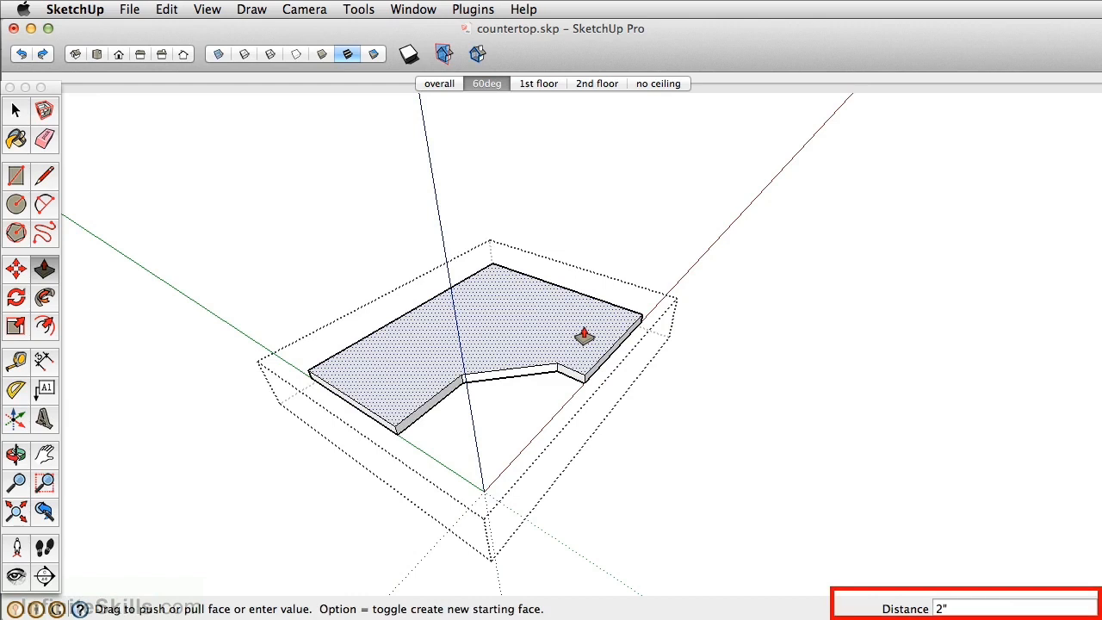
key("Return")
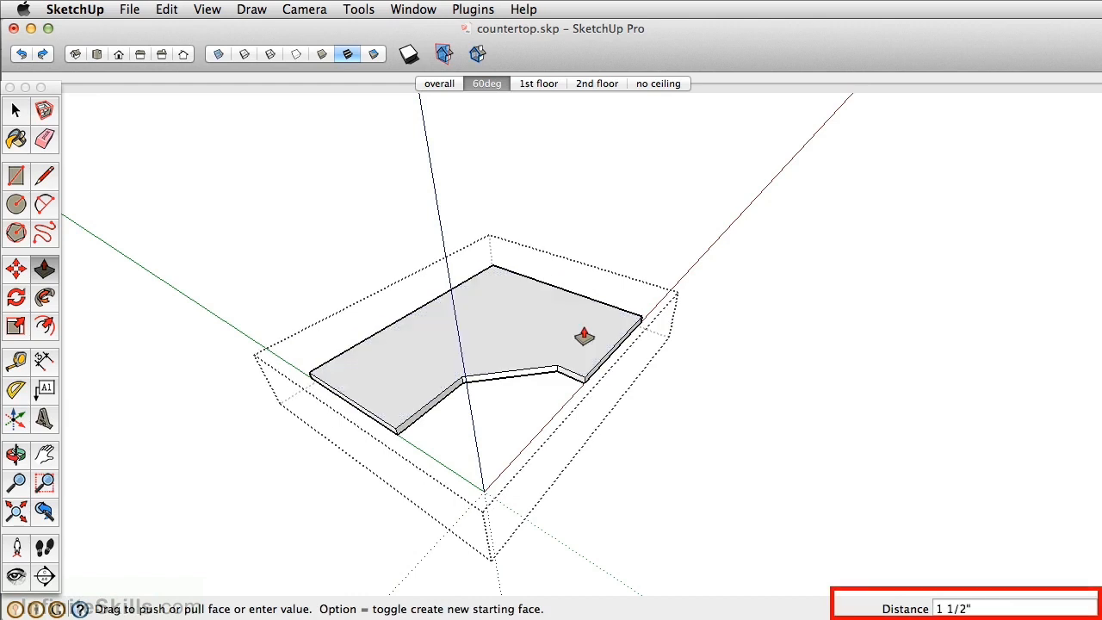
- Show the rest of the model and extend the countertop's end beside the wine rack by 2 feet to the floor guide intersection
key("i")
scroll(595, 384, "up", 5)
middle_click_drag(590, 396, 634, 247)
left_click(632, 245)
middle_click_drag(714, 275, 811, 495)
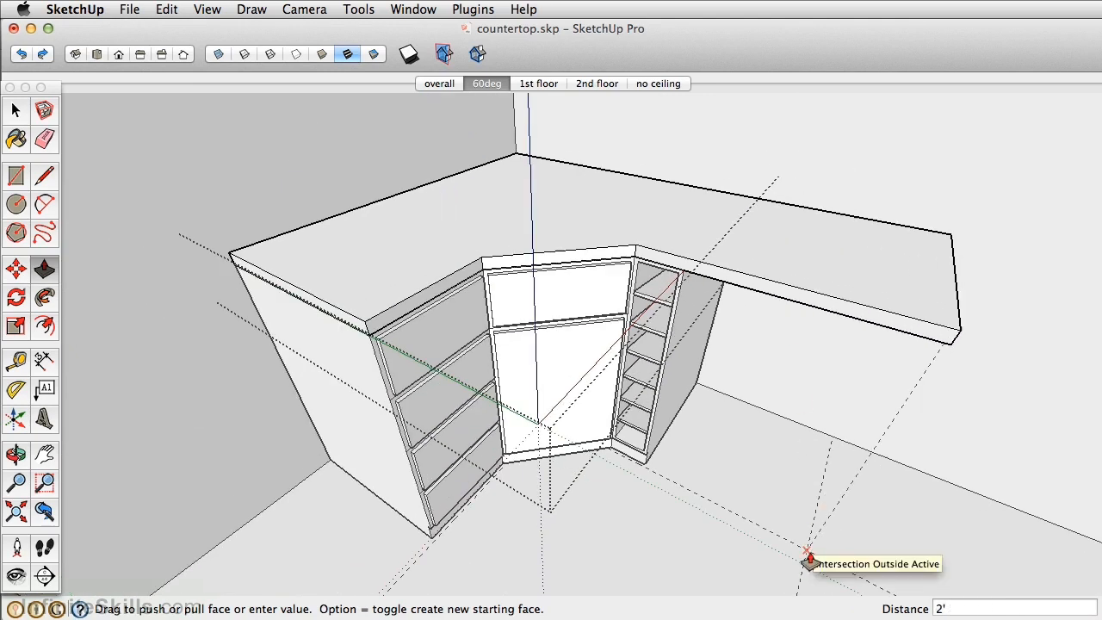
left_click(809, 562)
- Offset the countertop's top front edges outward by 1 inch
middle_click_drag(359, 357, 381, 378)
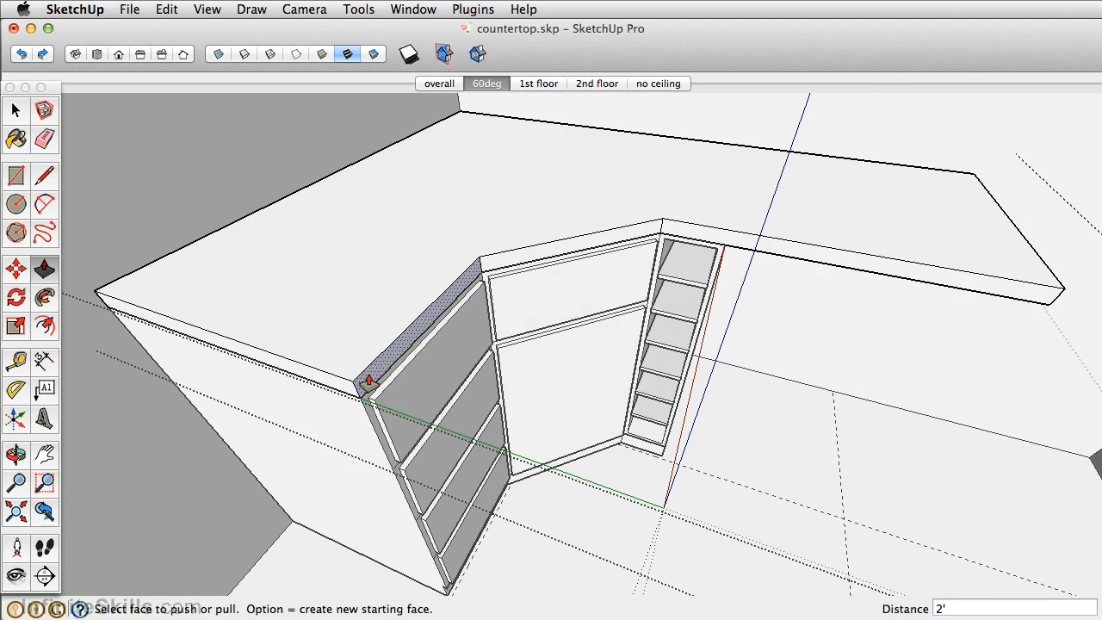
middle_click_drag(444, 277, 438, 304)
key("space")
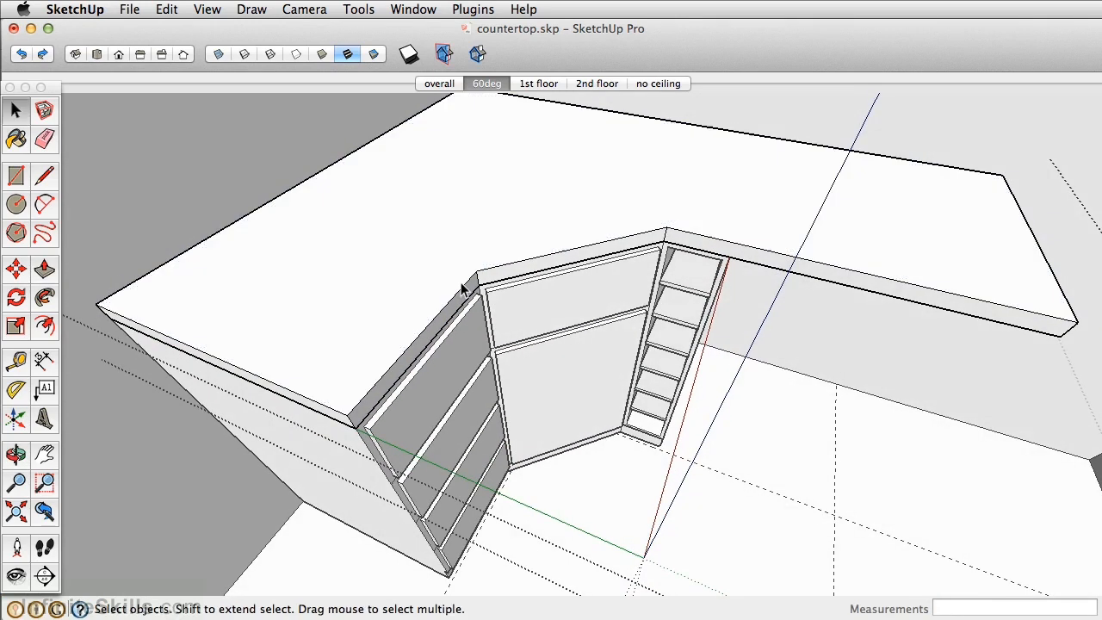
left_click(712, 239, "shift")
key("f")
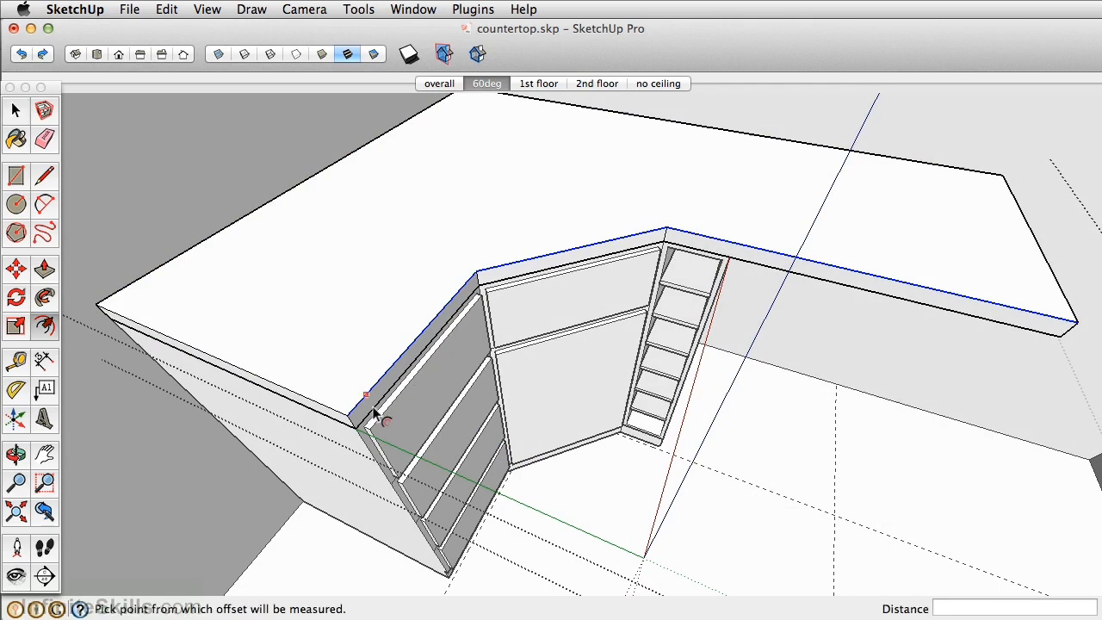
left_click(371, 417)
type("1")
key("Return")
- Close both ends of the offset with short lines to form a front overhang strip
middle_click_drag(336, 430, 445, 401)
left_click(48, 176)
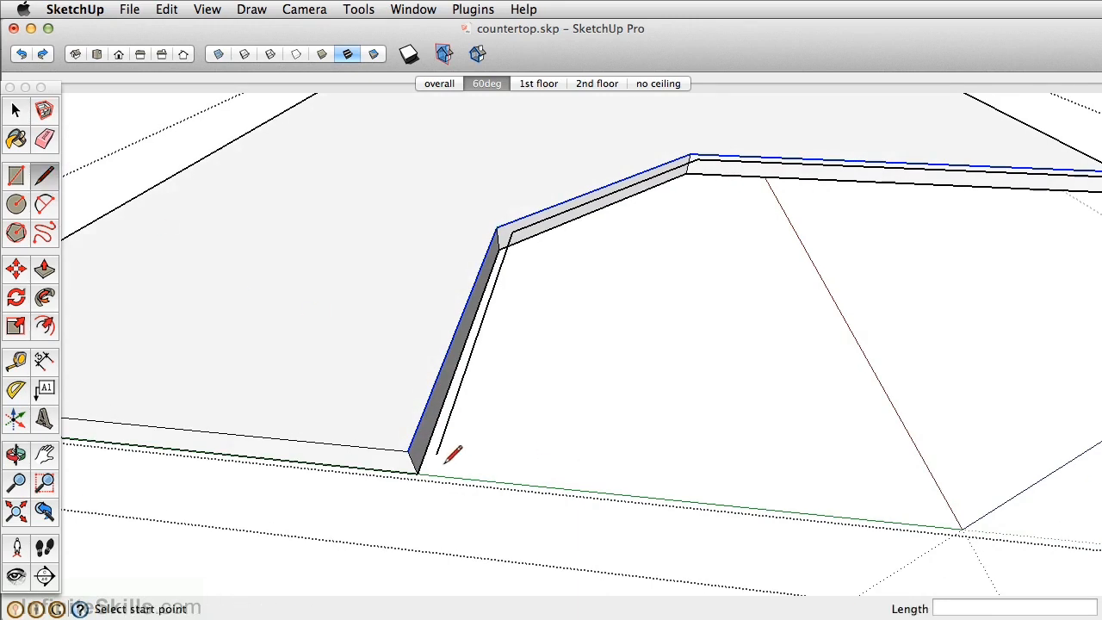
left_click(408, 450)
key("Escape")
middle_click_drag(943, 175, 438, 314)
scroll(667, 351, "up", 4)
left_click(677, 381)
left_click(689, 362)
scroll(688, 362, "down", 1)
scroll(520, 291, "down", 1)
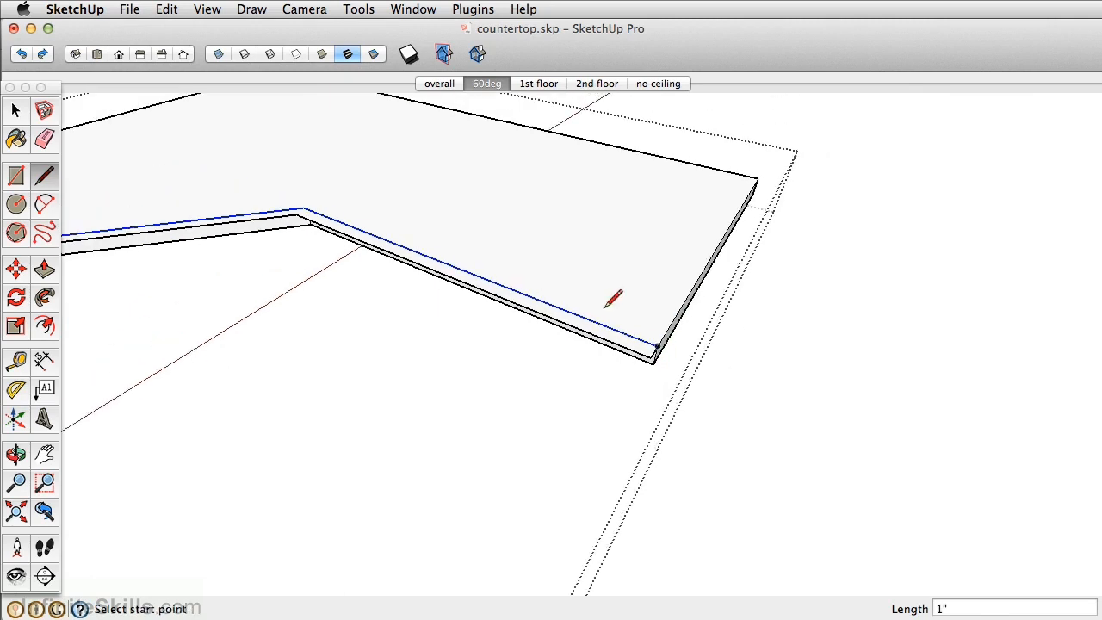
- Extrude the front overhang strip down 1 1/2 inches to the countertop's bottom edge
key("p")
scroll(662, 358, "up", 4)
left_click(642, 357)
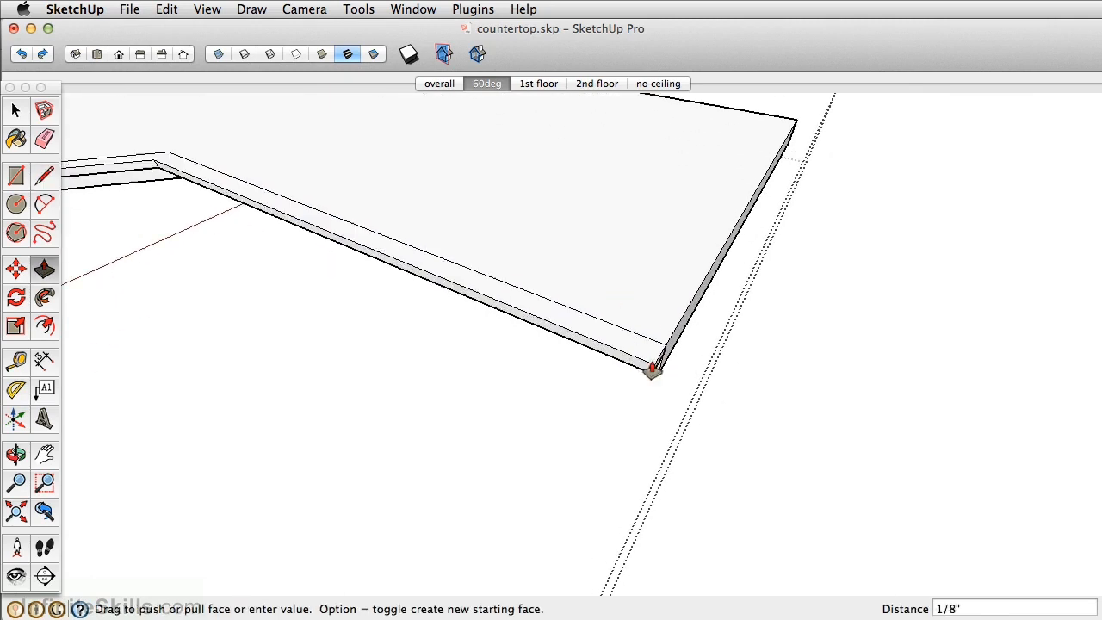
middle_click_drag(660, 384, 550, 343)
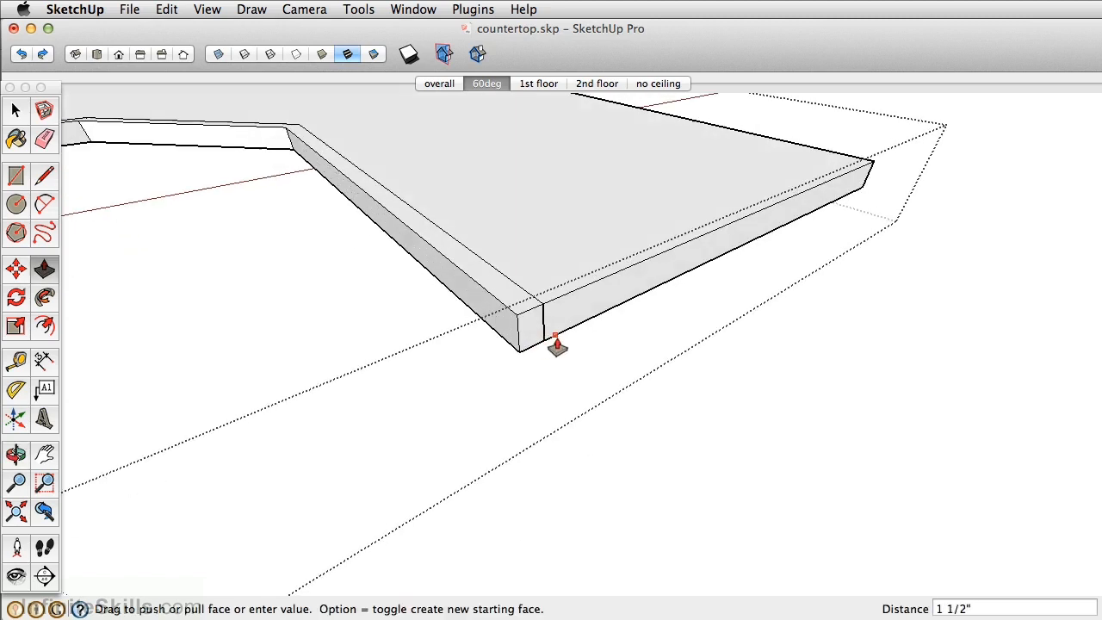
left_click(556, 345)
scroll(490, 310, "down", 3)
middle_click_drag(490, 309, 460, 243)
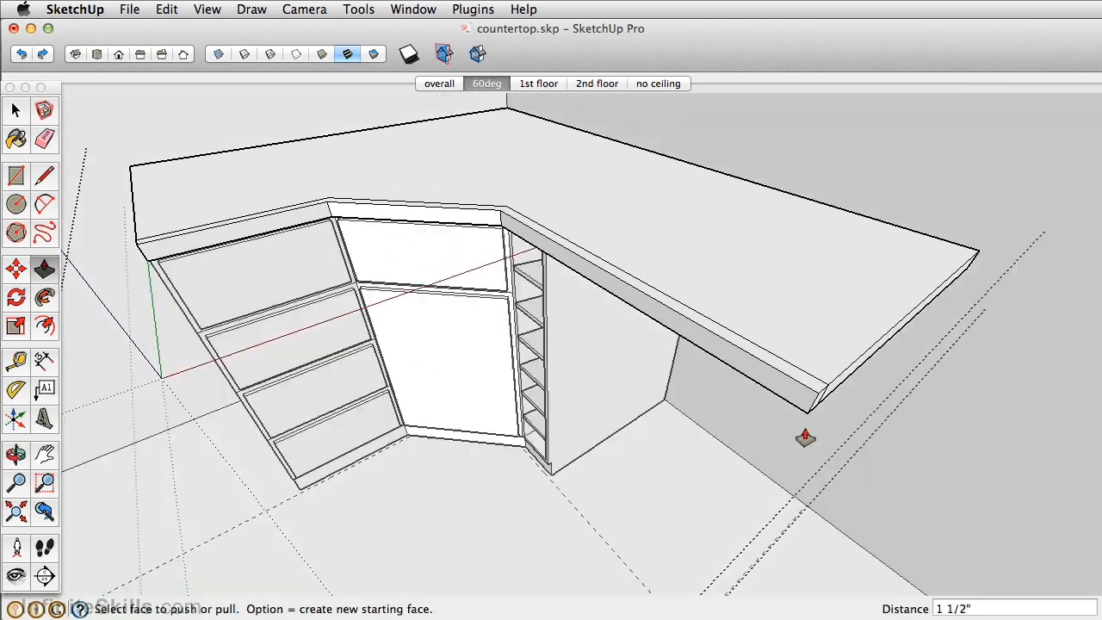
- Check the overhang against the cabinets and erase the seam lines on the countertop's top face
scroll(577, 491, "up", 3)
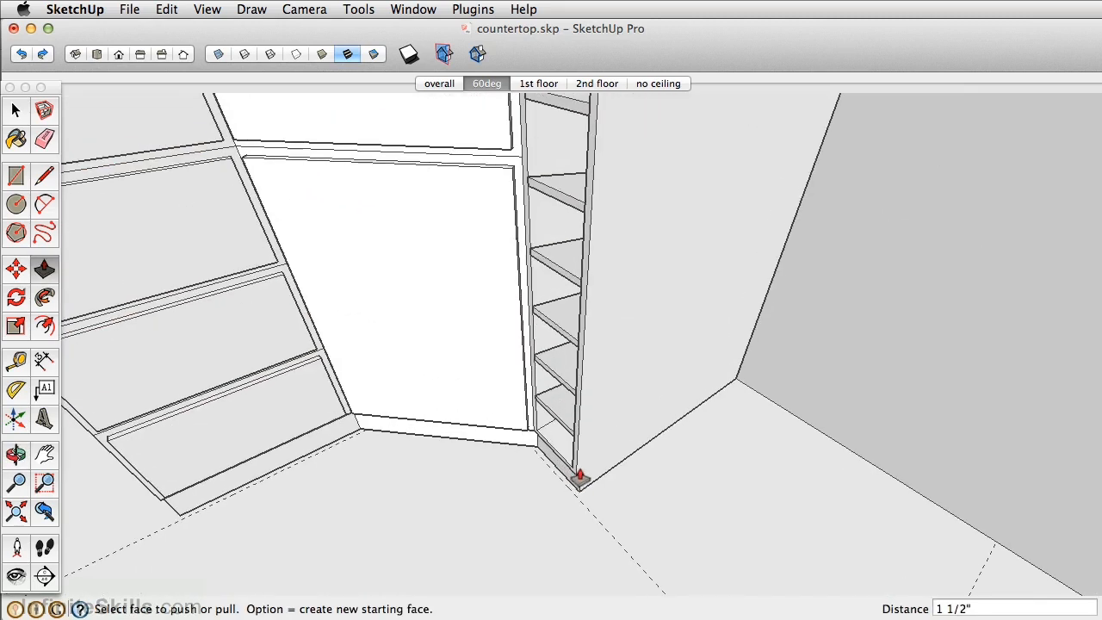
scroll(590, 491, "down", 5)
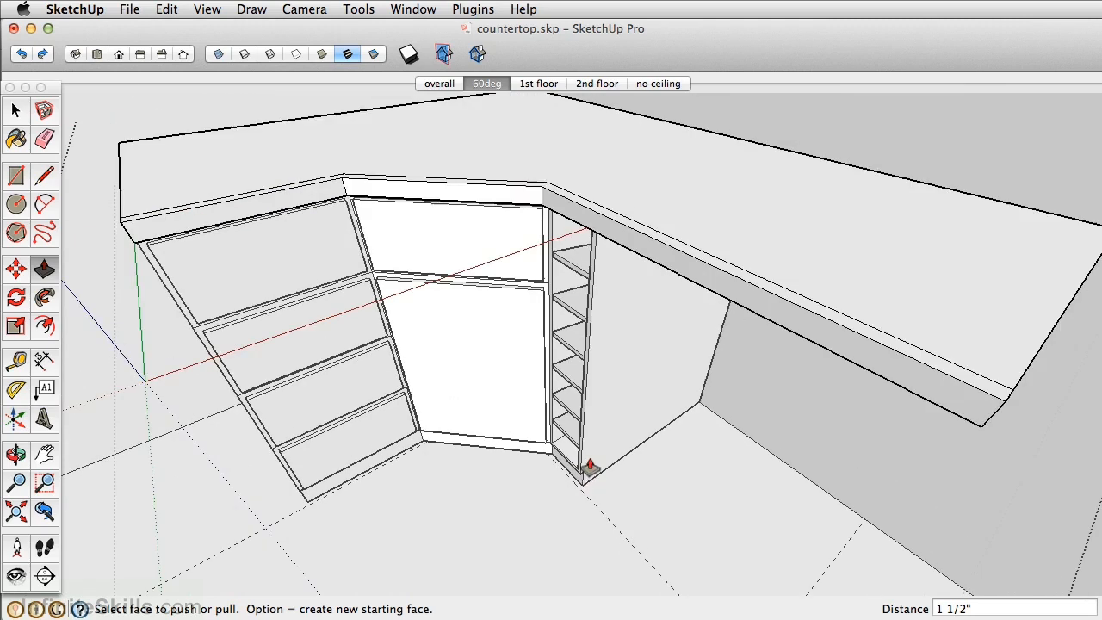
middle_click_drag(803, 347, 790, 410)
scroll(791, 409, "up", 3)
key("e")
left_click(847, 450)
left_click(571, 220)
middle_click_drag(516, 192, 586, 262)
scroll(505, 248, "up", 5)
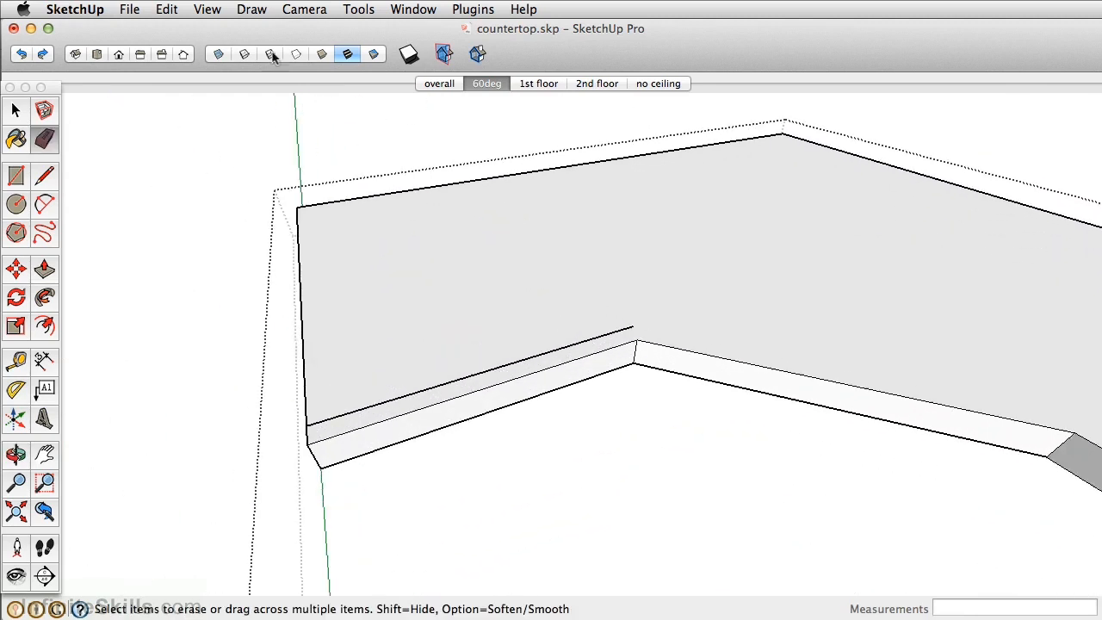
- Turn on X-ray display and erase the leftover seam lines behind the overhang and on the countertop's underside
left_click(216, 52)
left_click(381, 401)
mouse_move(396, 403)
middle_mouse_down()
mouse_move(485, 418)
mouse_move(662, 504)
middle_mouse_up()
left_click(677, 535)
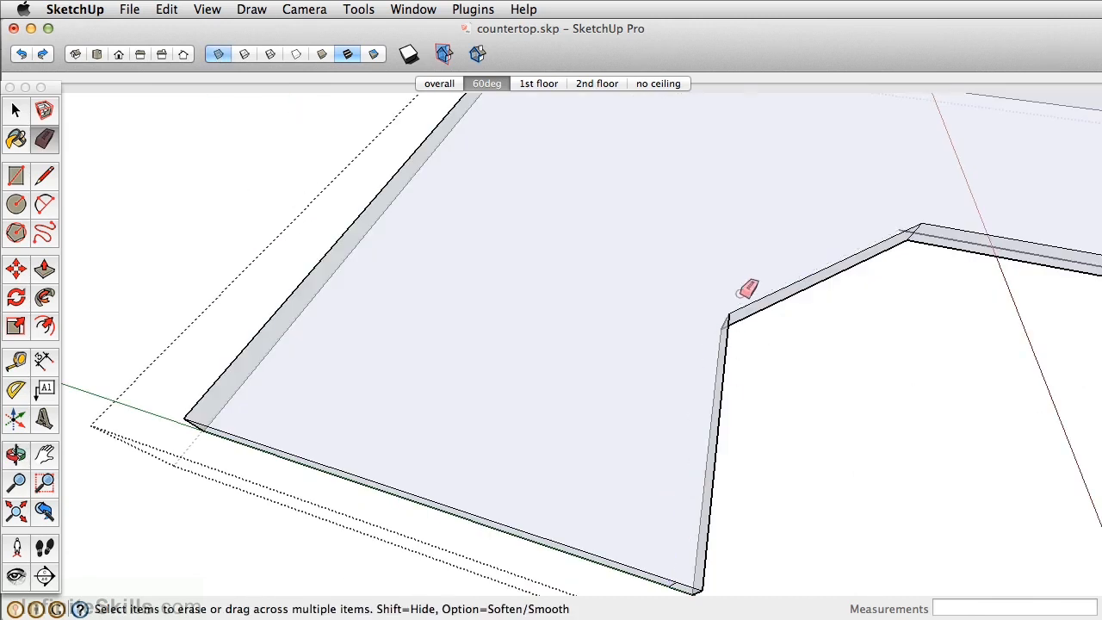
middle_click_drag(711, 311, 504, 263)
left_click(656, 280)
mouse_move(656, 279)
middle_mouse_down()
mouse_move(290, 369)
mouse_move(398, 386)
mouse_move(416, 215)
mouse_move(489, 226)
mouse_move(349, 247)
middle_mouse_up()
- Stop editing the countertop group and turn off X-ray display
key("space")
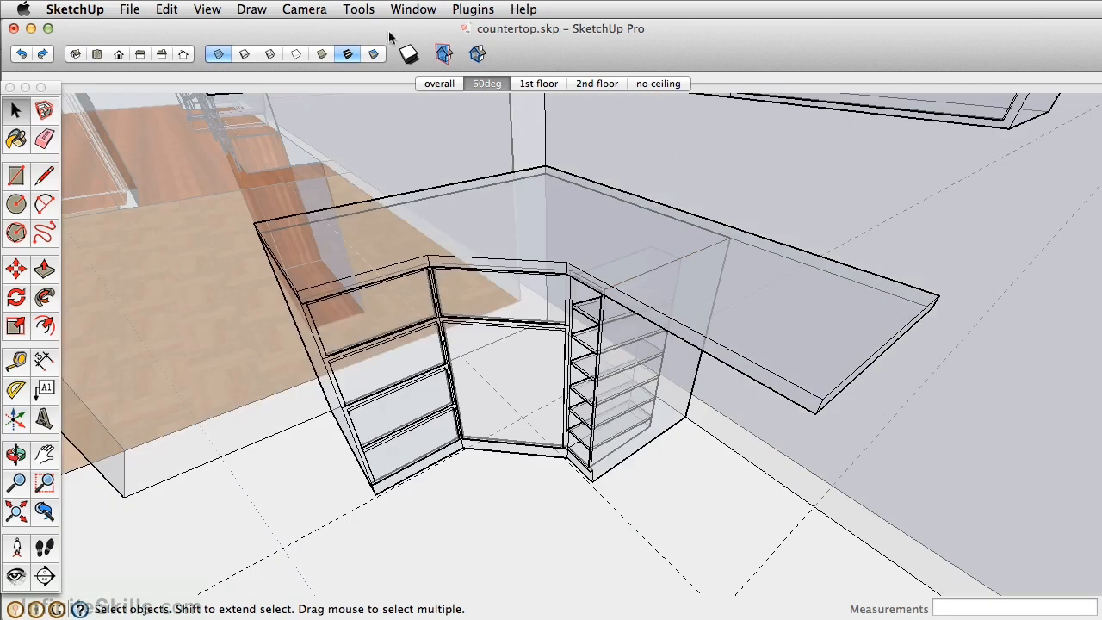
left_click(221, 55)
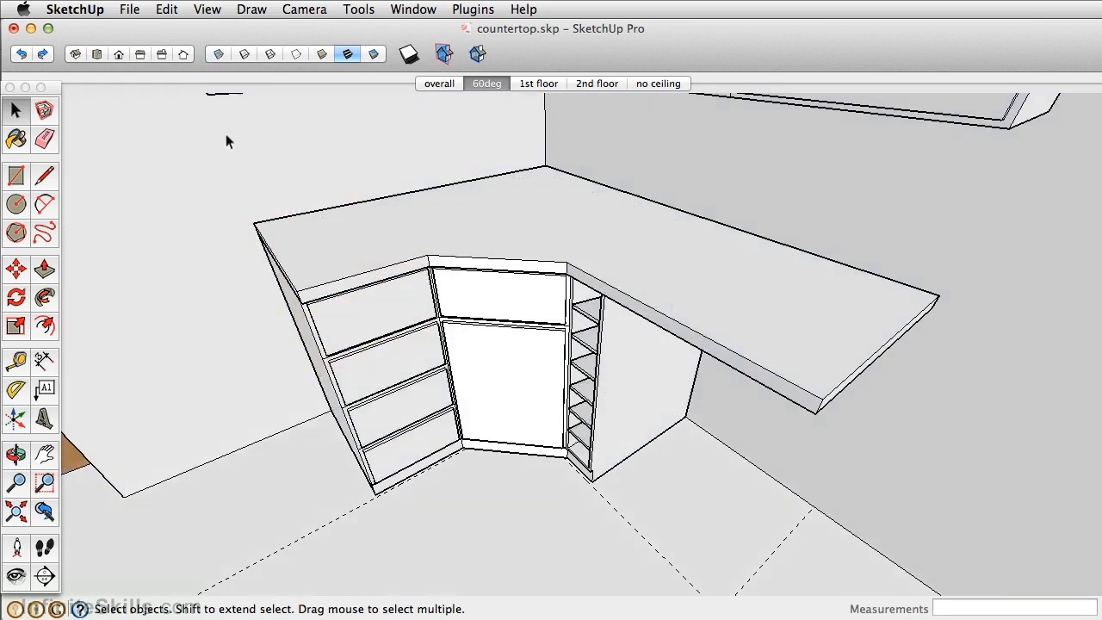
middle_click_drag(369, 238, 402, 298)
scroll(432, 404, "up", 5)
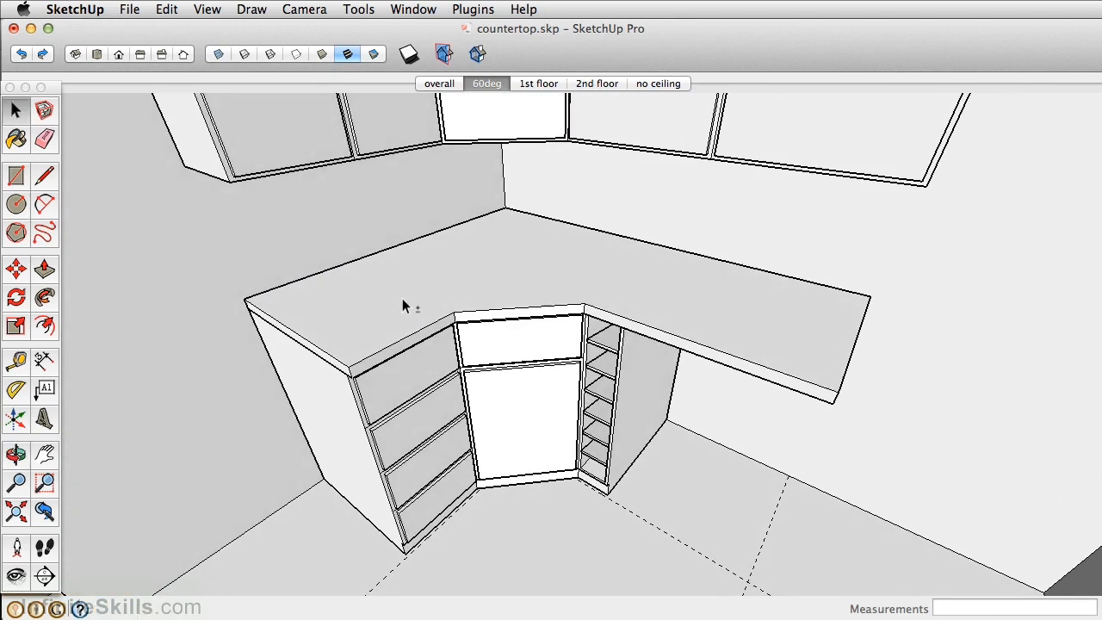
- Open the countertop group for editing and import ExpConcreteDetail_02.jpg as a texture, stretching it across the top face from front corner to back corner
scroll(396, 306, "up", 2)
middle_click_drag(381, 312, 414, 317)
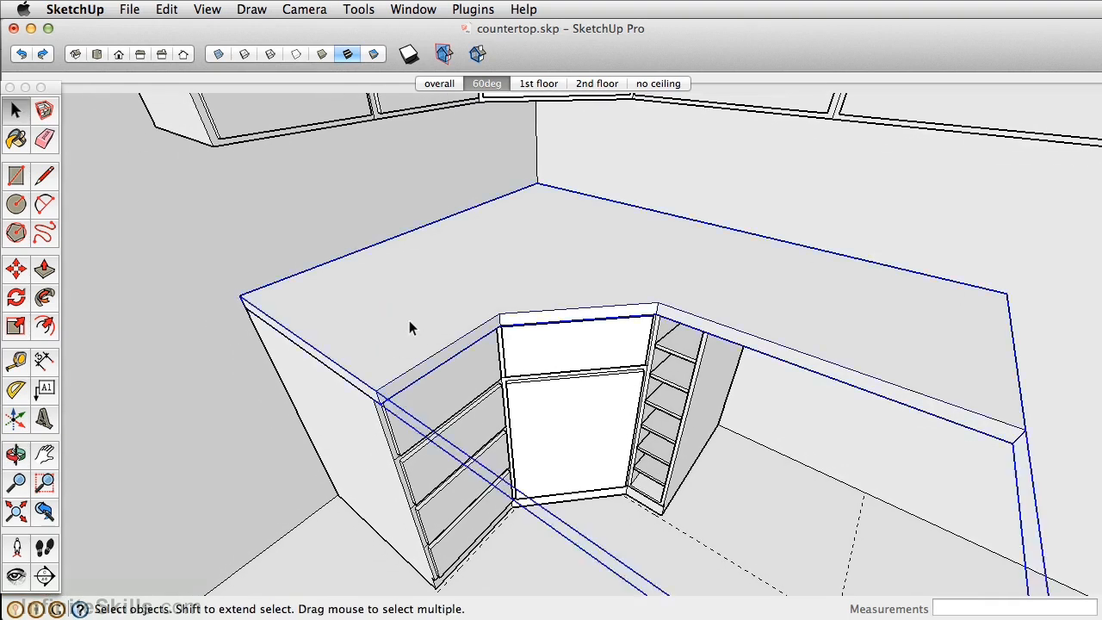
double_click(409, 320)
left_click(121, 9)
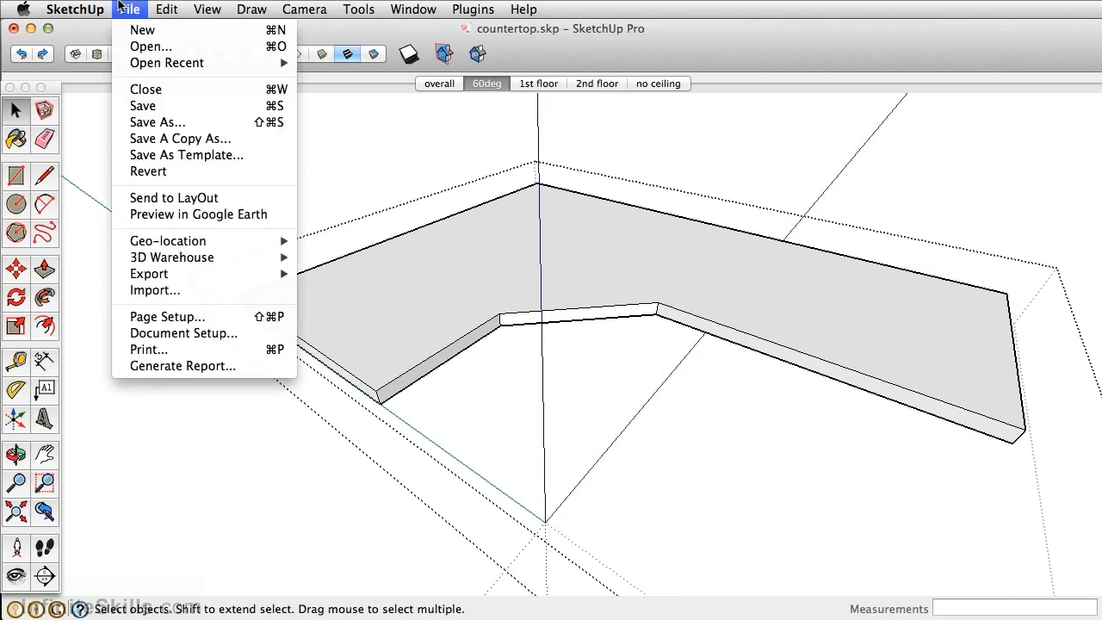
left_click(175, 296)
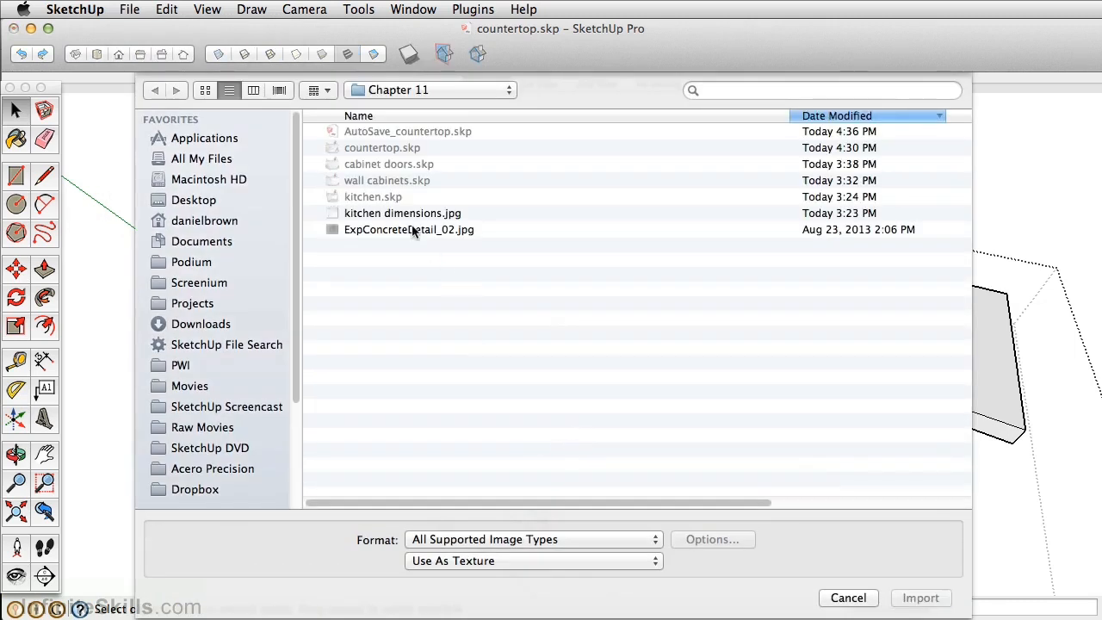
left_click(371, 231)
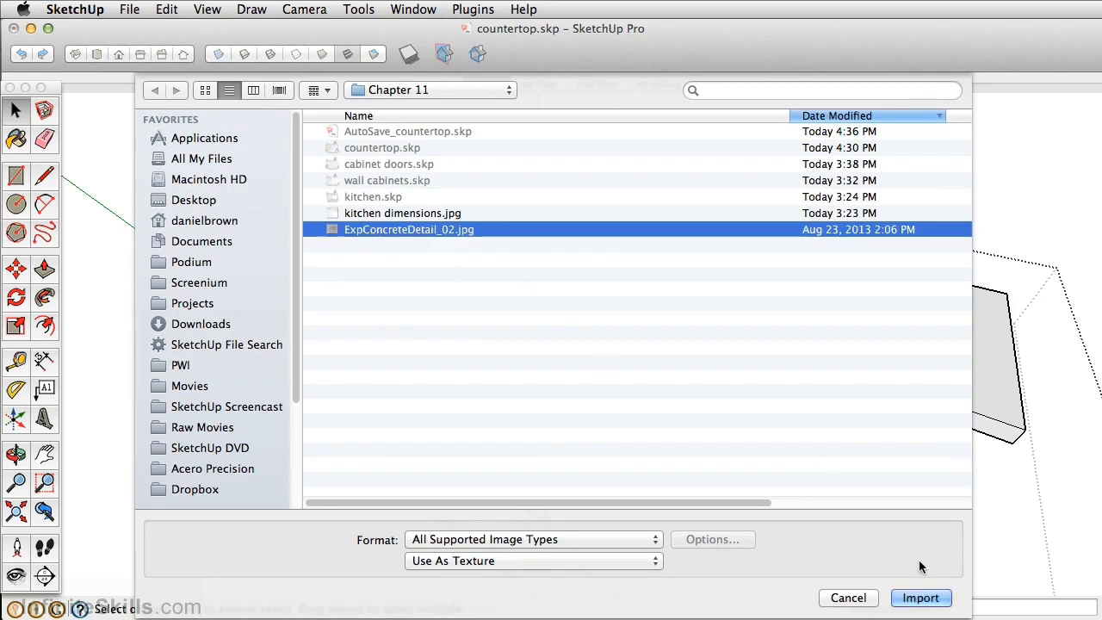
left_click(920, 596)
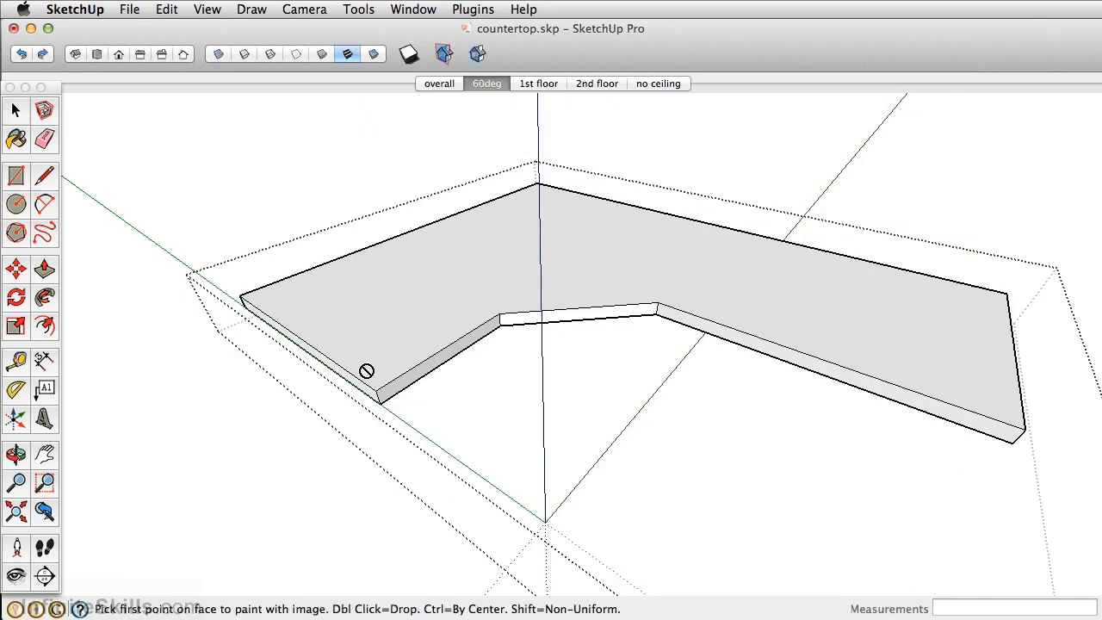
left_click(376, 389)
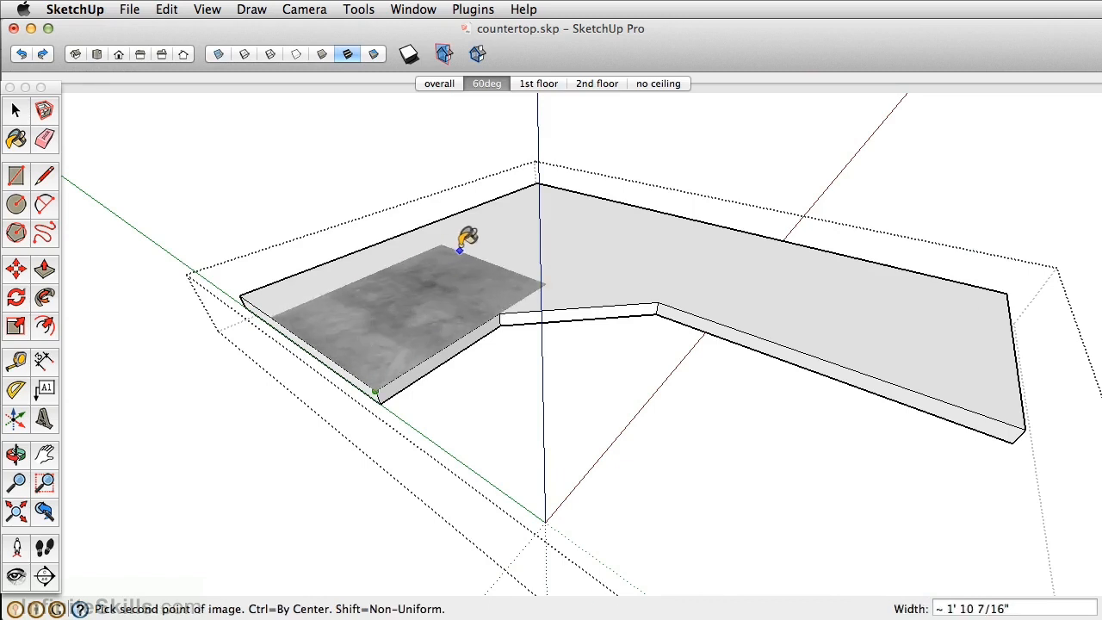
left_click(538, 182)
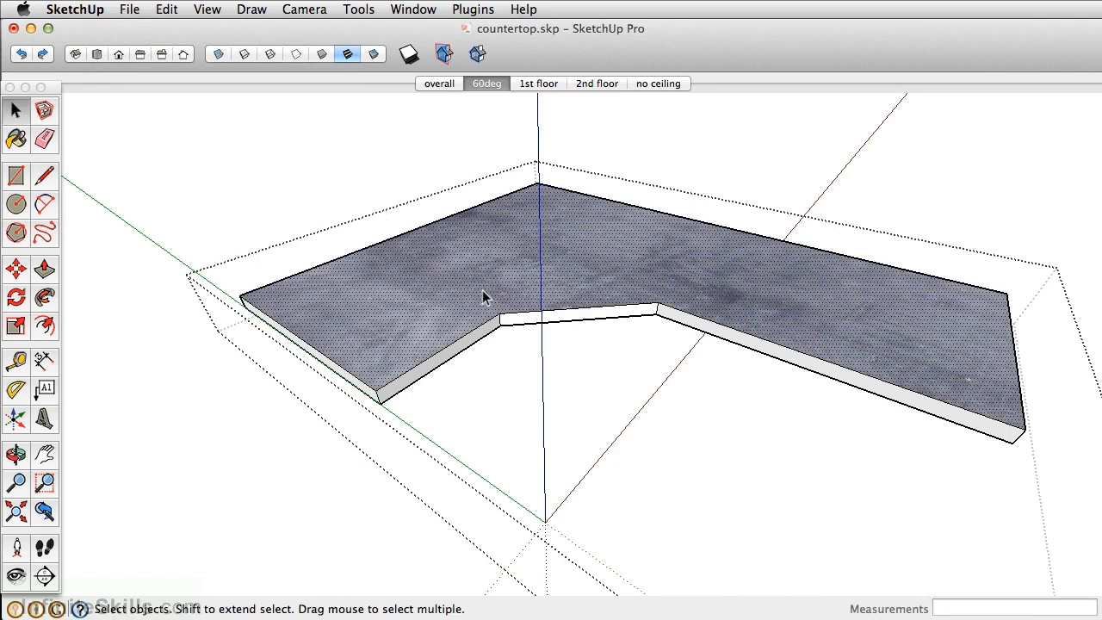
- Sample the concrete texture from the countertop's top face and paint it onto the countertop's edge faces
key("b")
key("super")
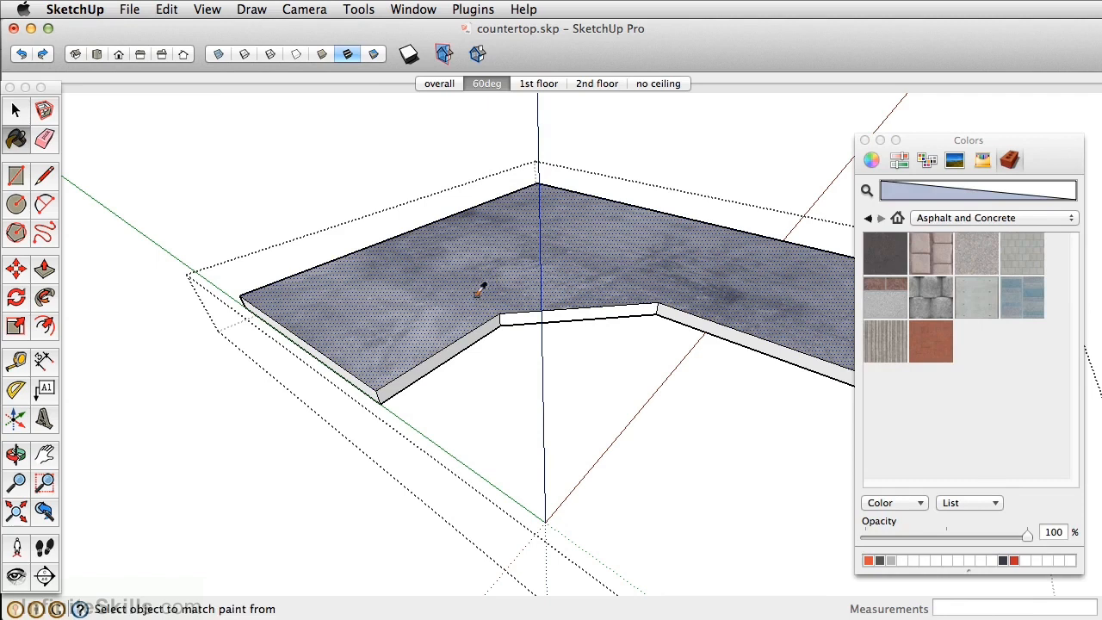
left_click(451, 307, "super")
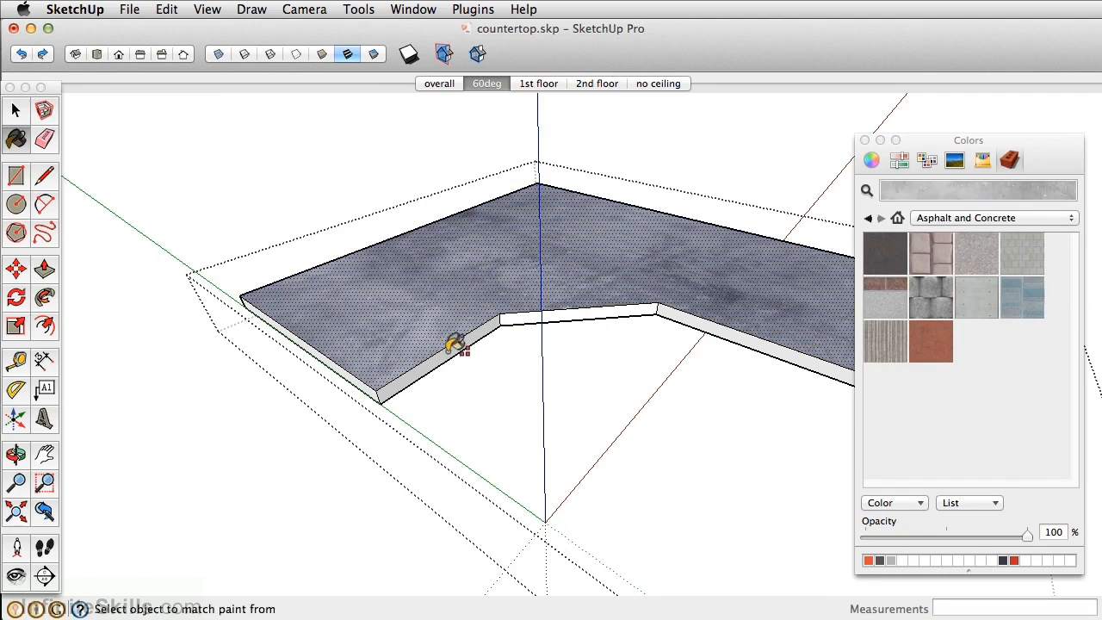
left_click(450, 349, "shift")
middle_click_drag(461, 337, 435, 184)
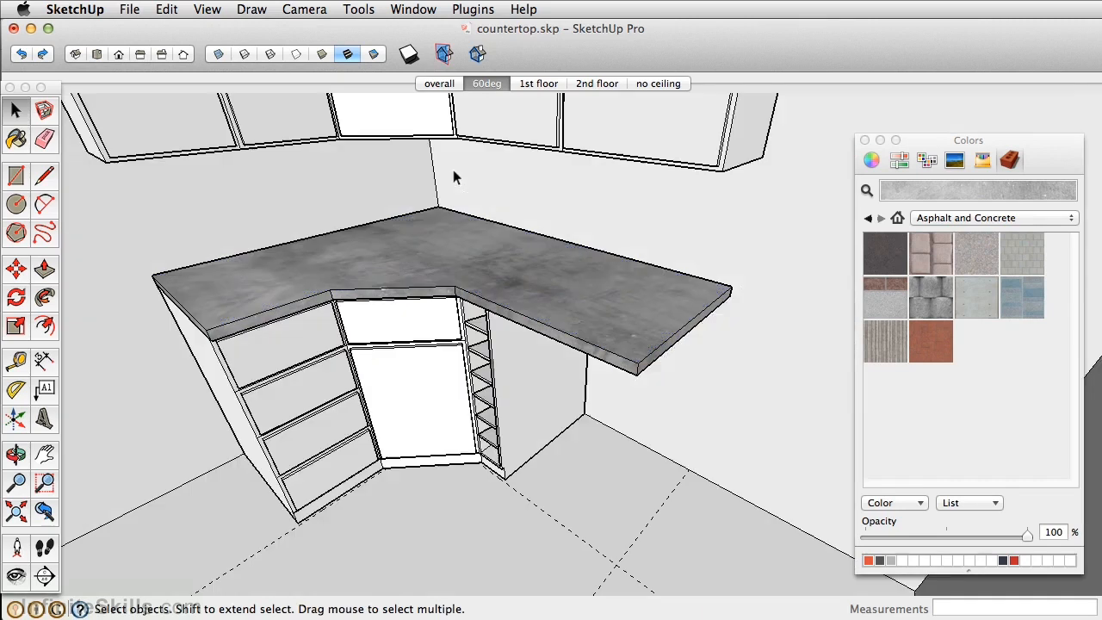
middle_click_drag(454, 176, 449, 239)
left_click_drag(473, 244, 526, 248)
key("space")
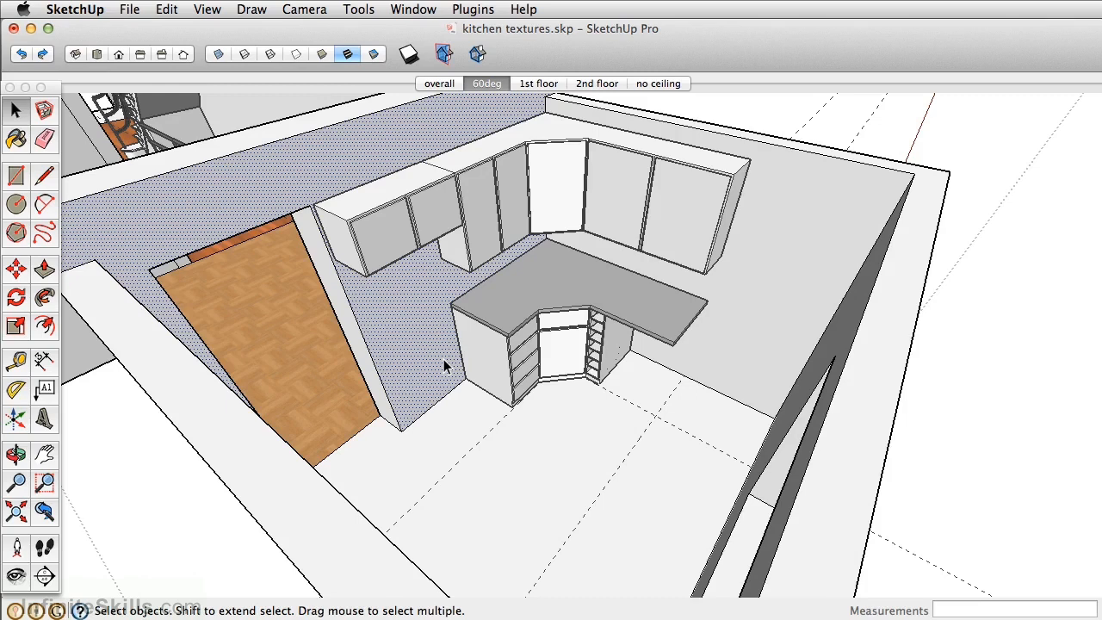
- Add the adjoining wall to the selection and draw a rectangle on the doorway wall beside the base cabinets, reaching the floor
left_click(807, 306)
left_click(16, 176)
scroll(351, 269, "up", 4)
mouse_move(406, 435)
middle_mouse_down()
mouse_move(509, 327)
mouse_move(491, 517)
mouse_move(467, 473)
mouse_move(503, 385)
middle_mouse_up()
left_click(543, 108)
middle_click_drag(462, 305, 393, 455)
left_click(376, 505)
- Draw backsplash rectangles between wall cabinets and countertop on both walls, the doorway-wall one 4' 3 1/2" by 1' 4 3/4"
middle_click_drag(376, 506, 275, 254)
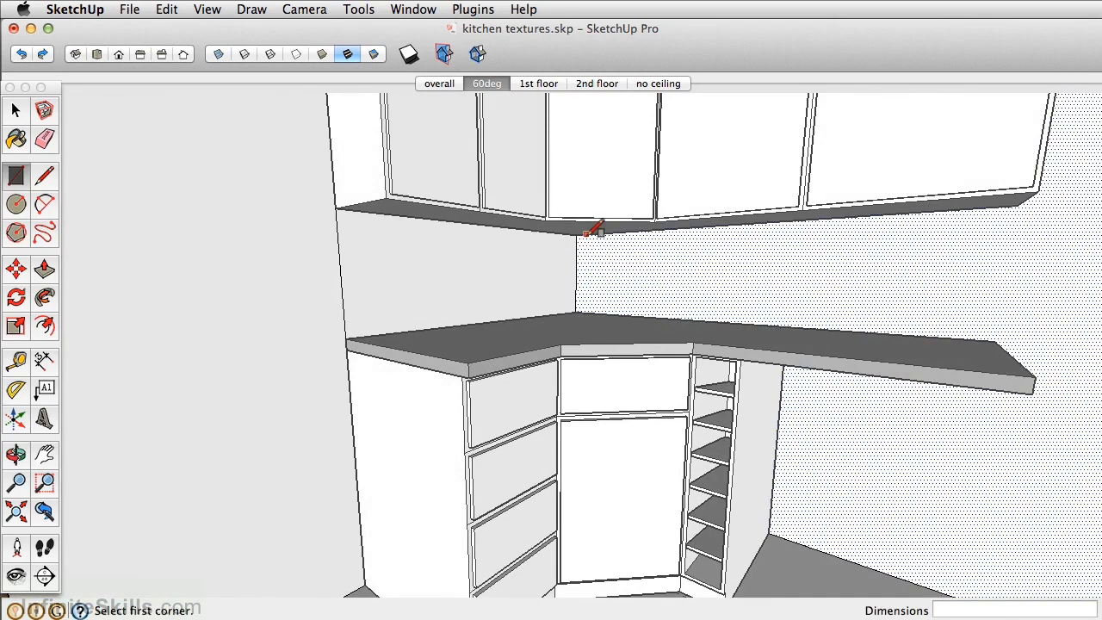
left_click(587, 231)
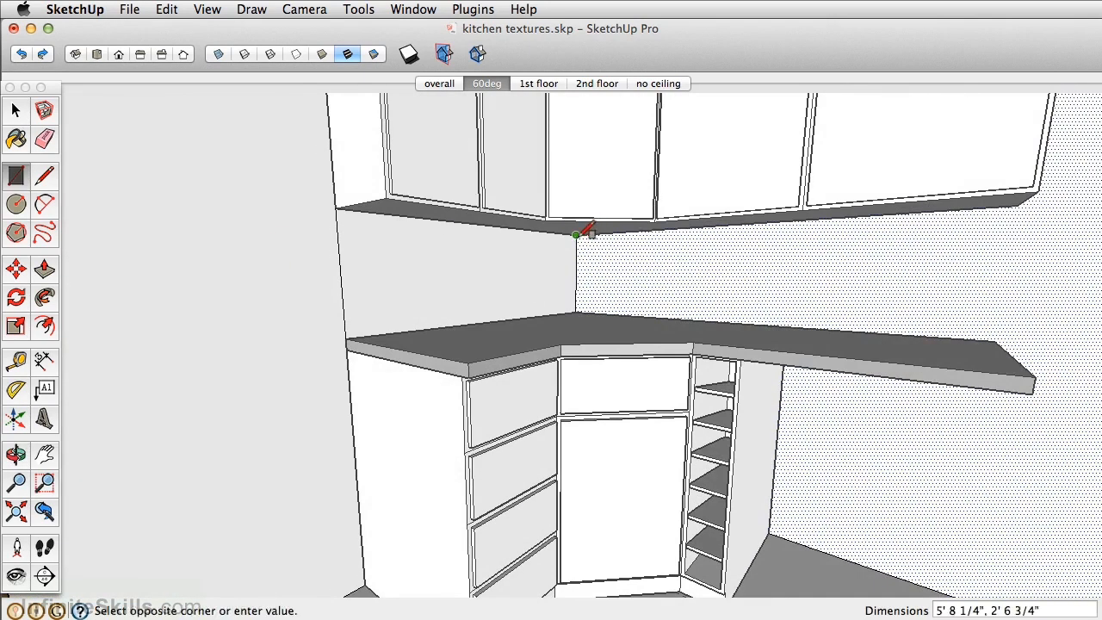
left_click(346, 338)
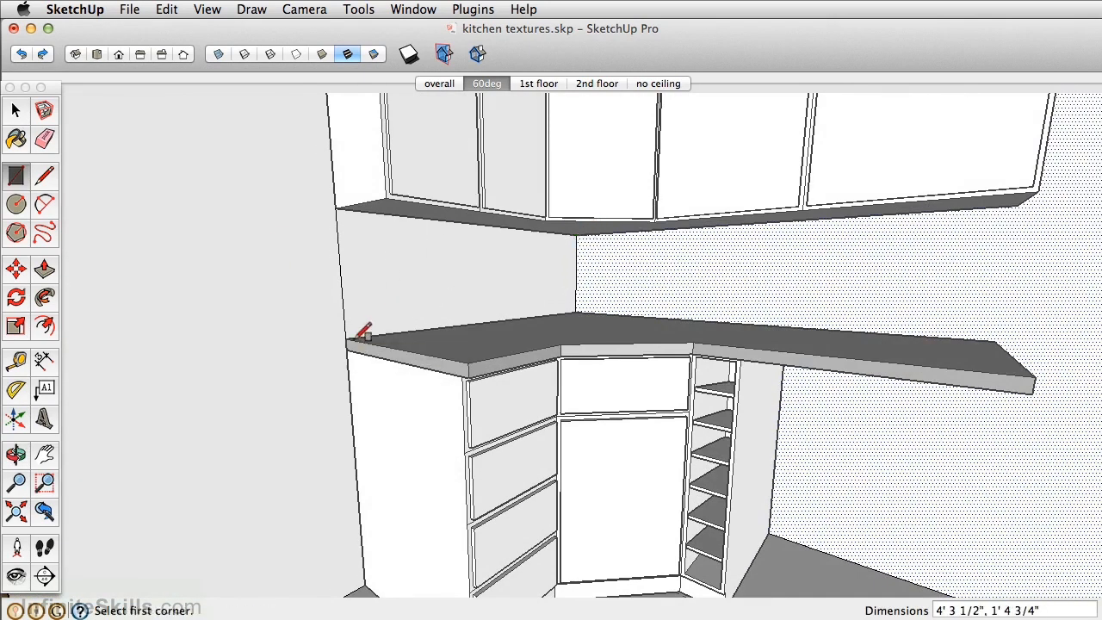
left_click(576, 234)
left_click(995, 342)
- Draw a 6' 10" by 2' 10" rectangle on the adjoining wall from the wall cabinet's upper outer corner to the floor corner
middle_click_drag(1030, 302, 688, 244)
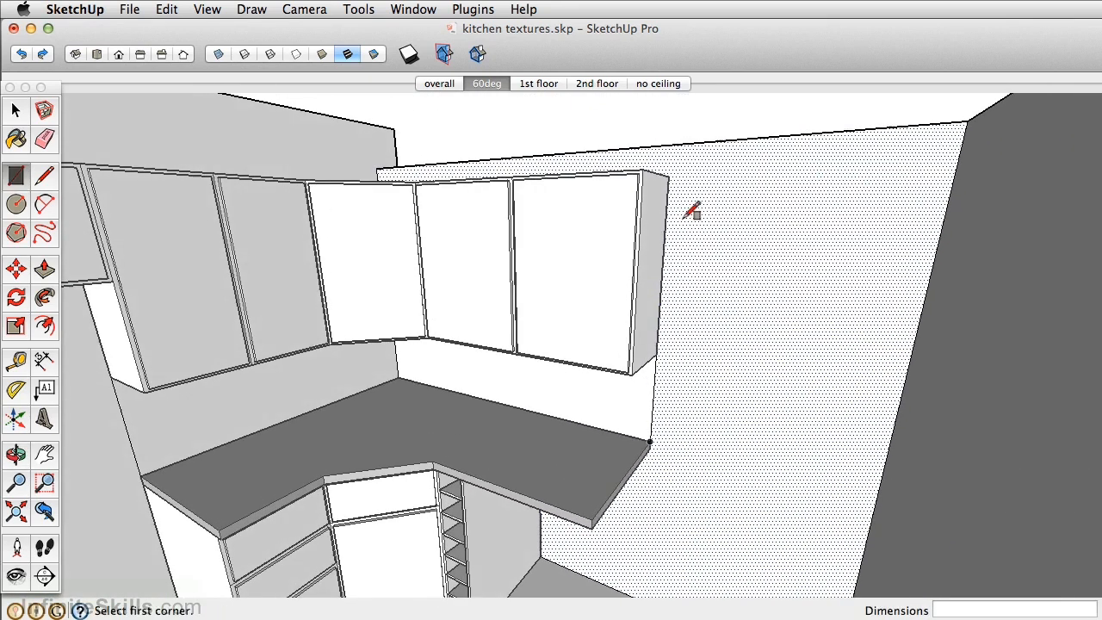
left_click(669, 178)
middle_click_drag(738, 406, 856, 431)
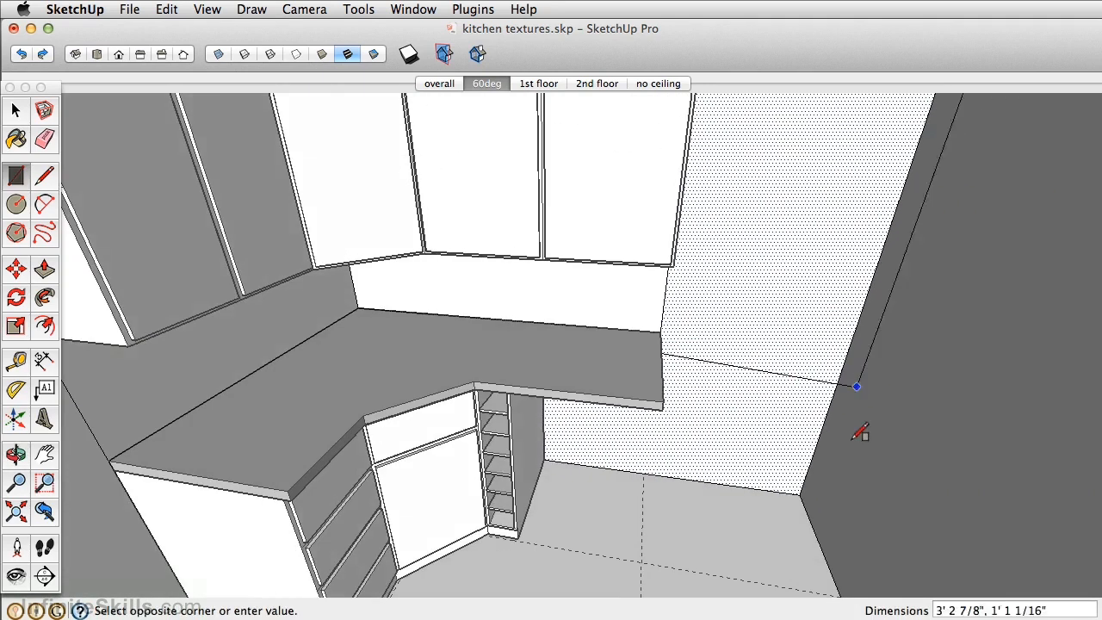
left_click(800, 494)
- Hide the cabinets and countertop and erase the edges dividing the backsplash strips from the wall rectangles beside them
mouse_move(750, 364)
middle_mouse_down()
mouse_move(720, 369)
mouse_move(683, 321)
mouse_move(711, 345)
mouse_move(721, 315)
mouse_move(722, 333)
middle_mouse_up()
scroll(676, 334, "up", 5)
key("o")
key("e")
scroll(755, 339, "down", 1)
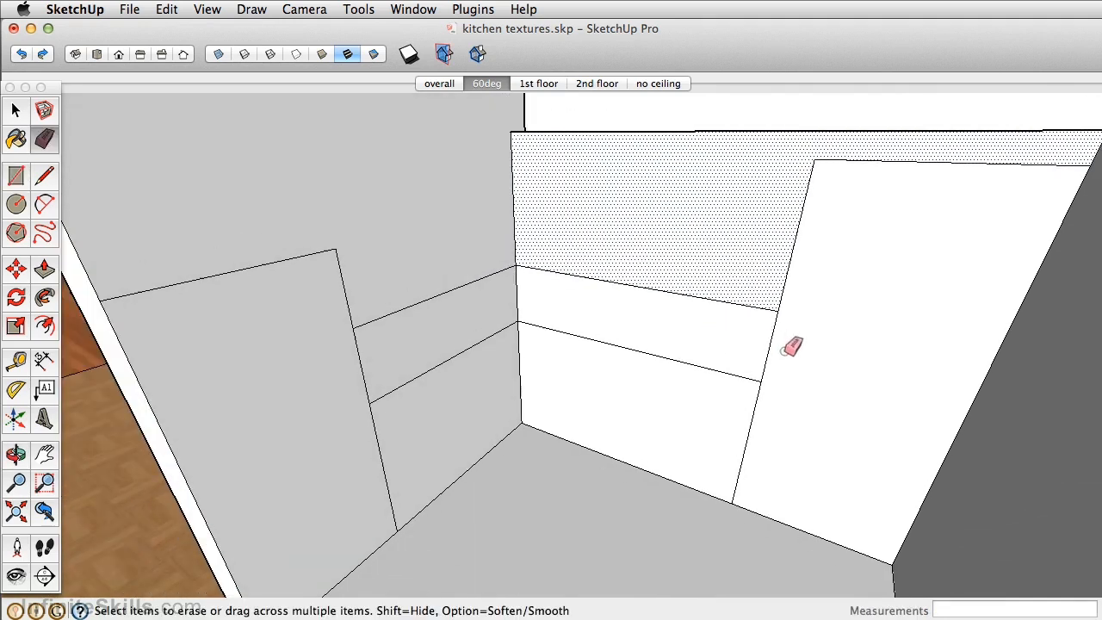
left_click(776, 346)
- Select the merged backsplash faces on both walls and measure the area of the selection
key("space")
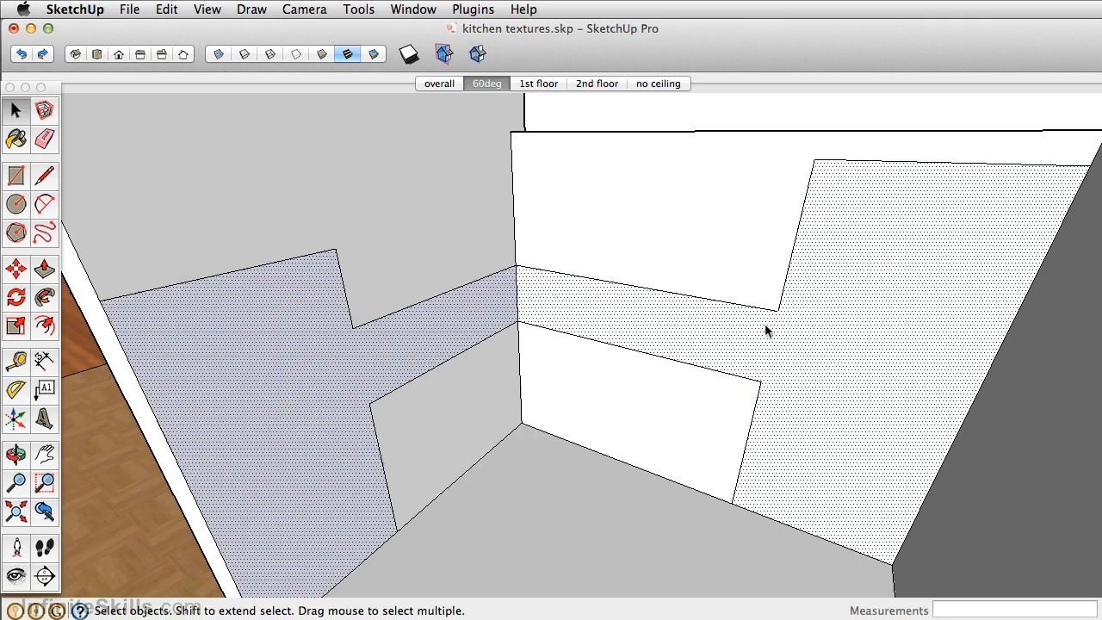
right_click(765, 326)
mouse_move(856, 425)
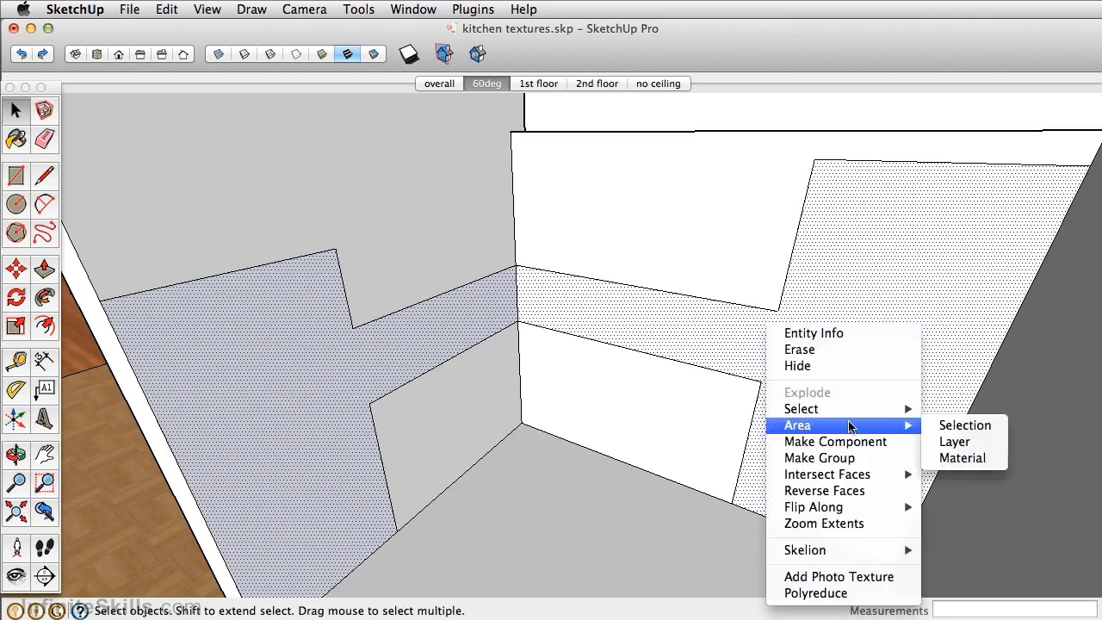
left_click(967, 432)
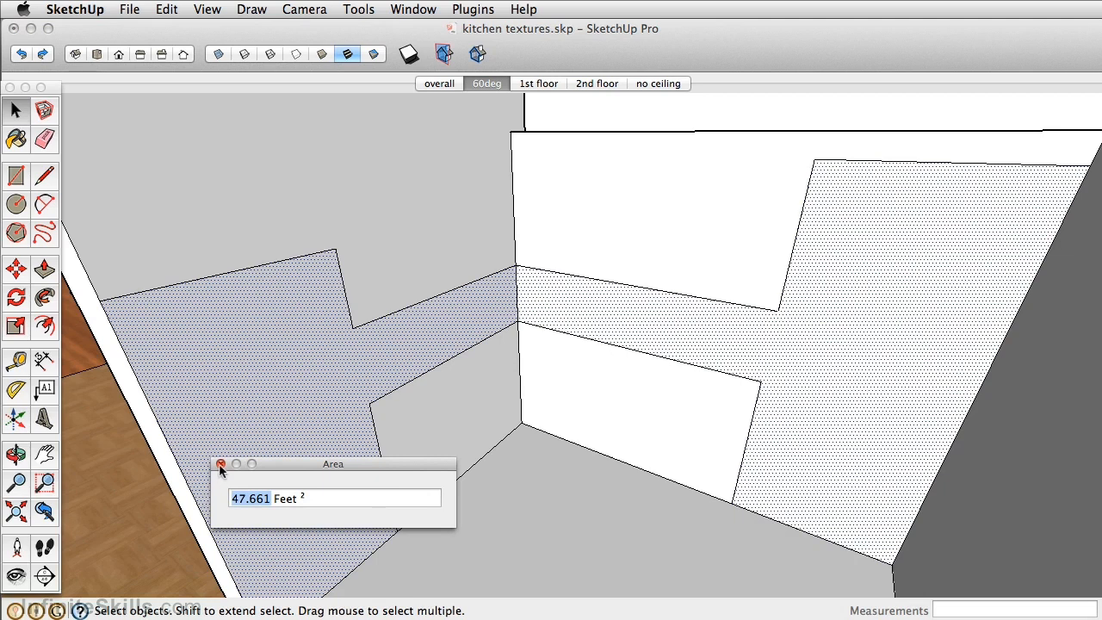
left_click(221, 465)
- Import subway tile.jpg as a texture and place it on the doorway wall's backsplash face from its lower corner, entering the image height
middle_click_drag(327, 399, 329, 339)
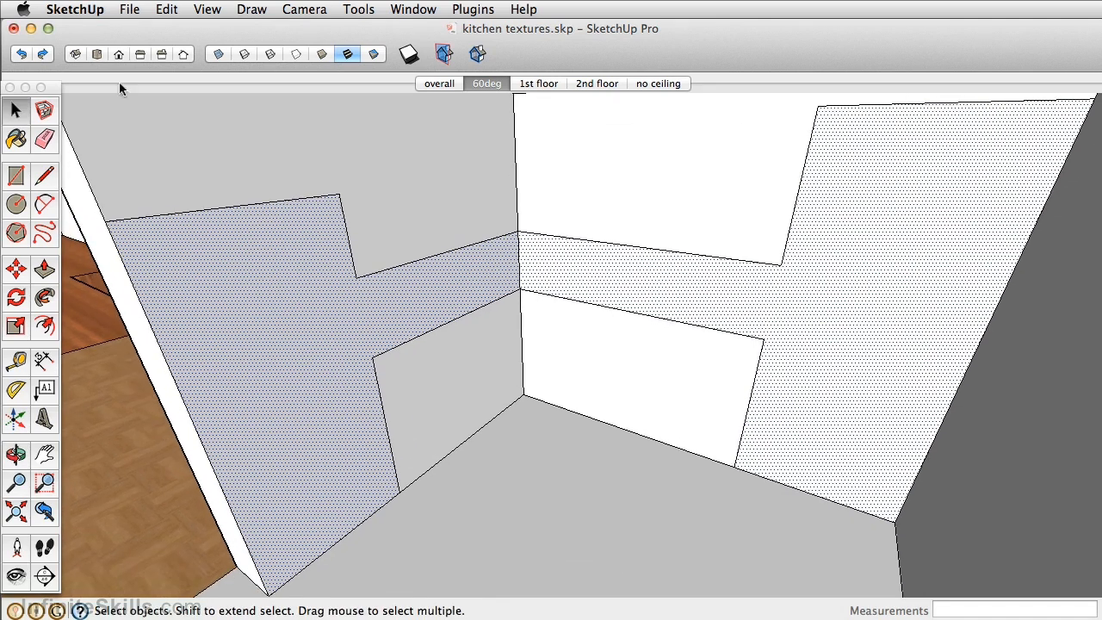
left_click(129, 9)
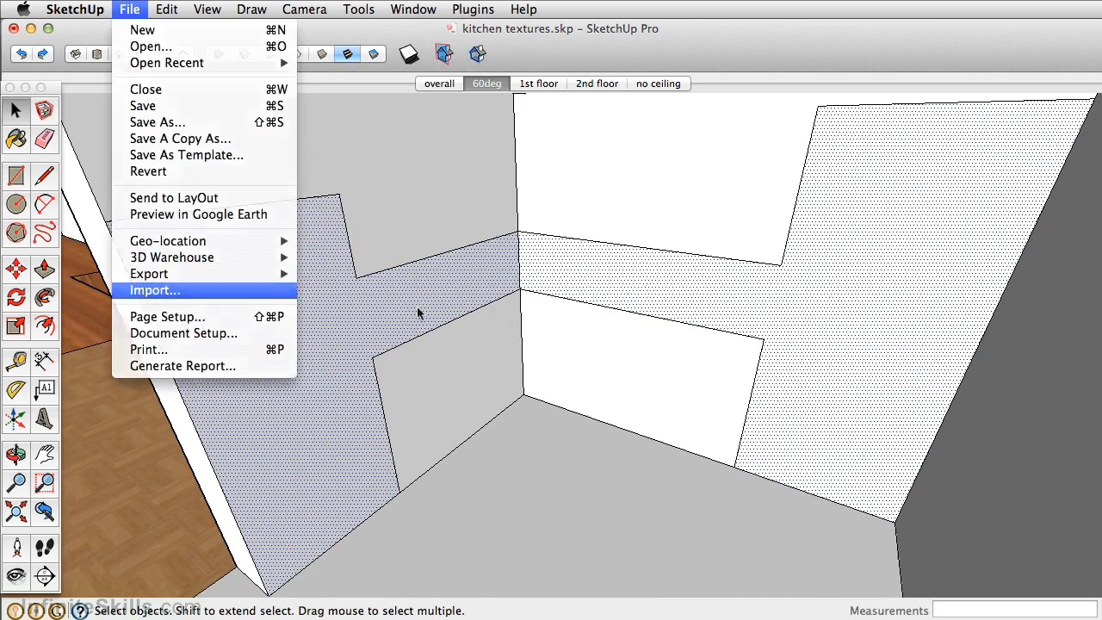
left_click(235, 293)
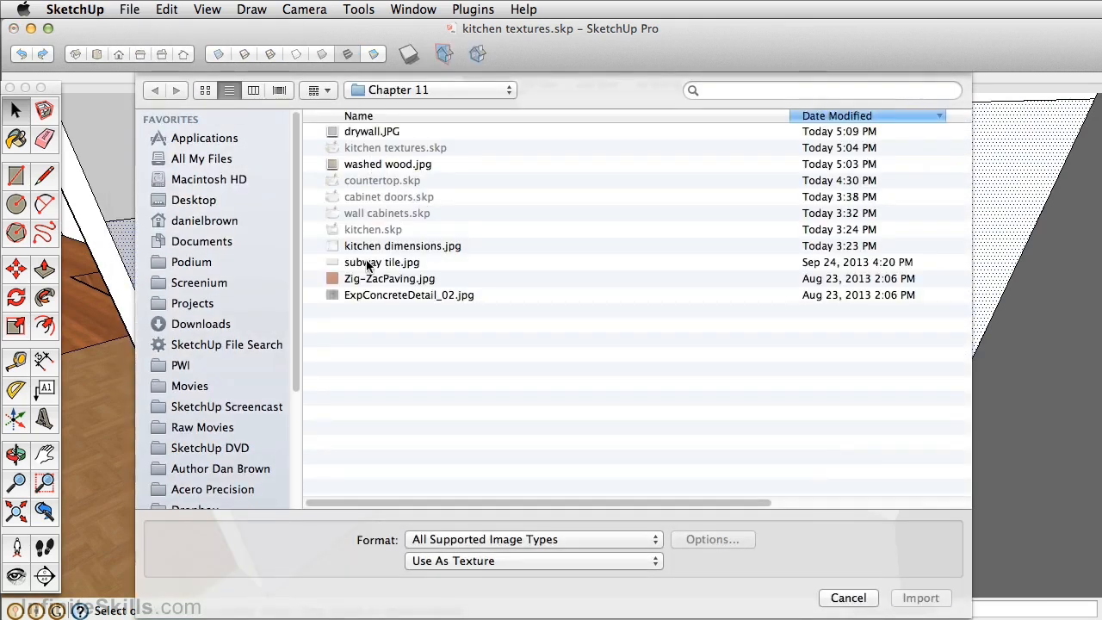
left_click(369, 263)
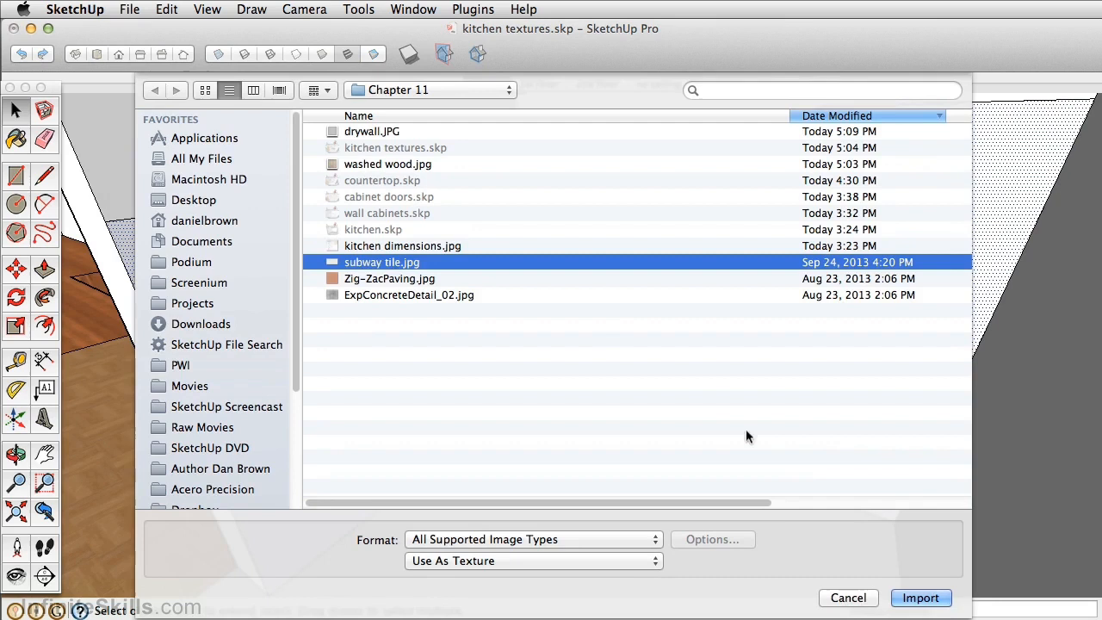
left_click(921, 598)
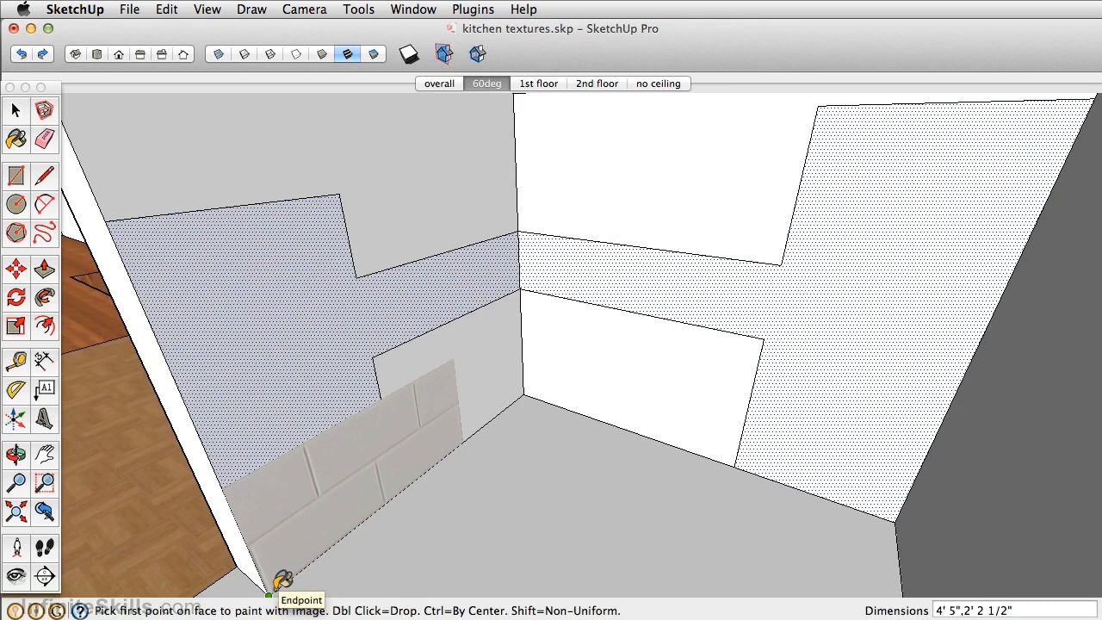
left_click(269, 593)
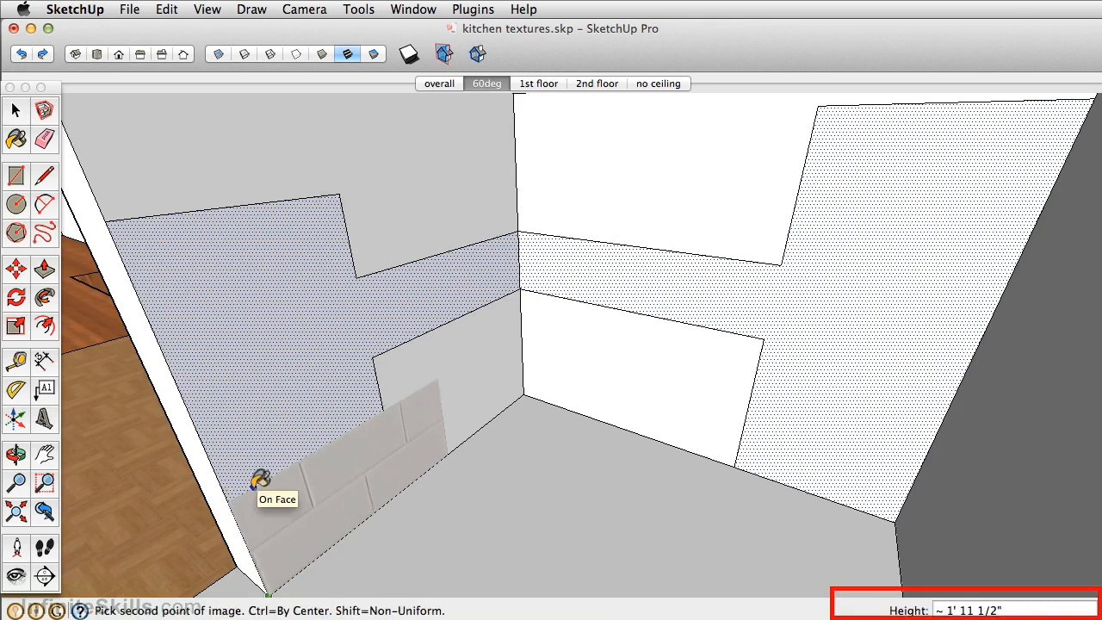
key("Return")
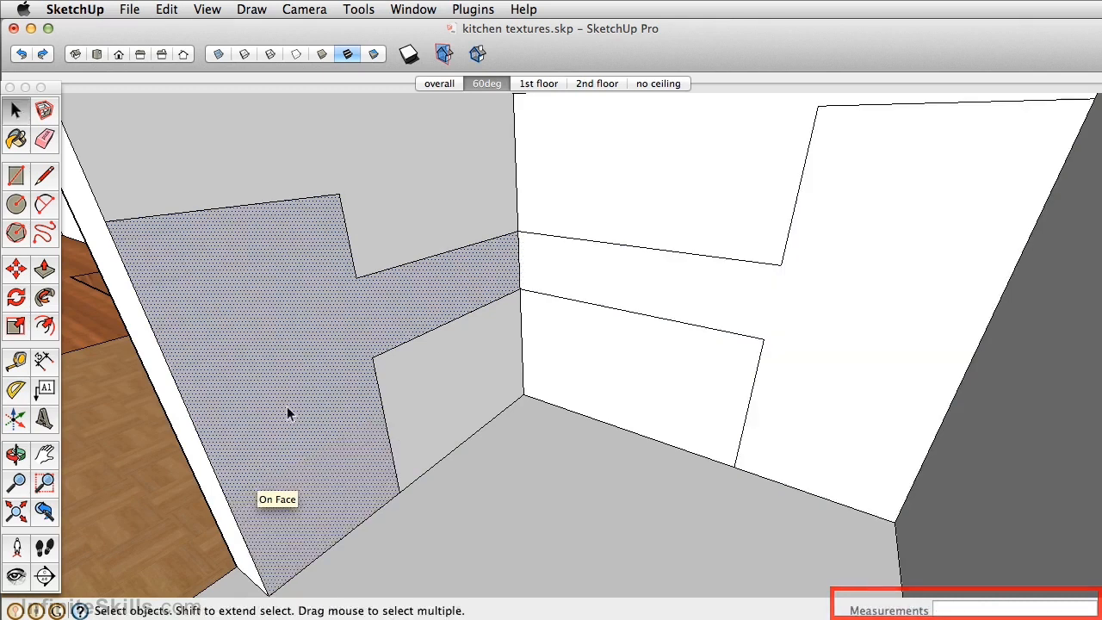
- Sample the subway tile texture, paint it onto the adjoining wall's backsplash face, and show the cabinets and countertop again
key("b")
left_click(448, 263, "super")
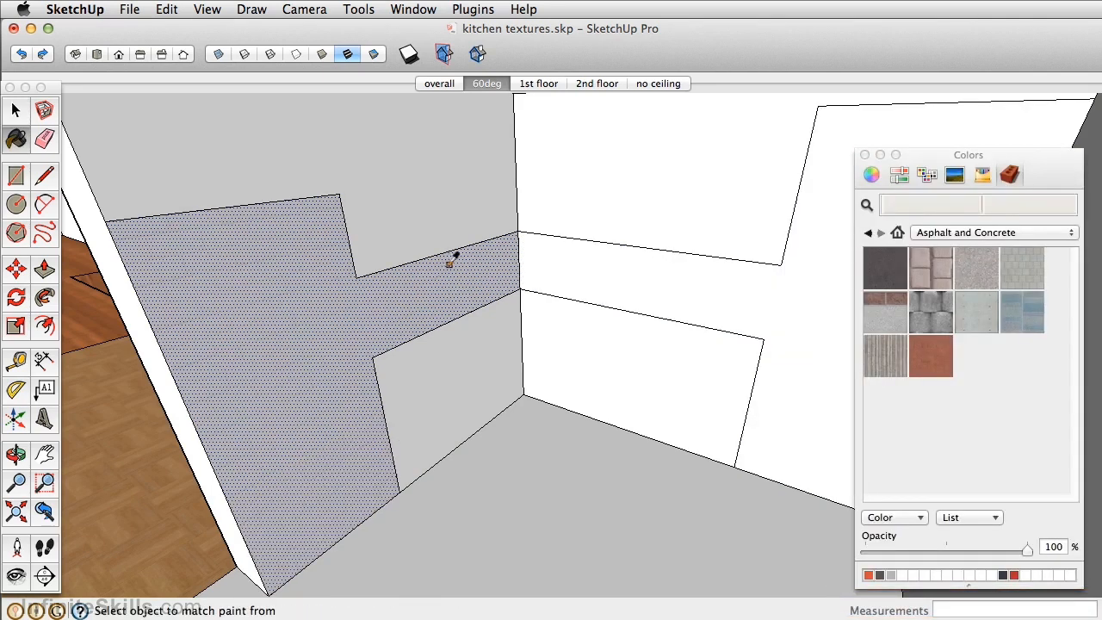
left_click(564, 251)
middle_click_drag(564, 250, 561, 271)
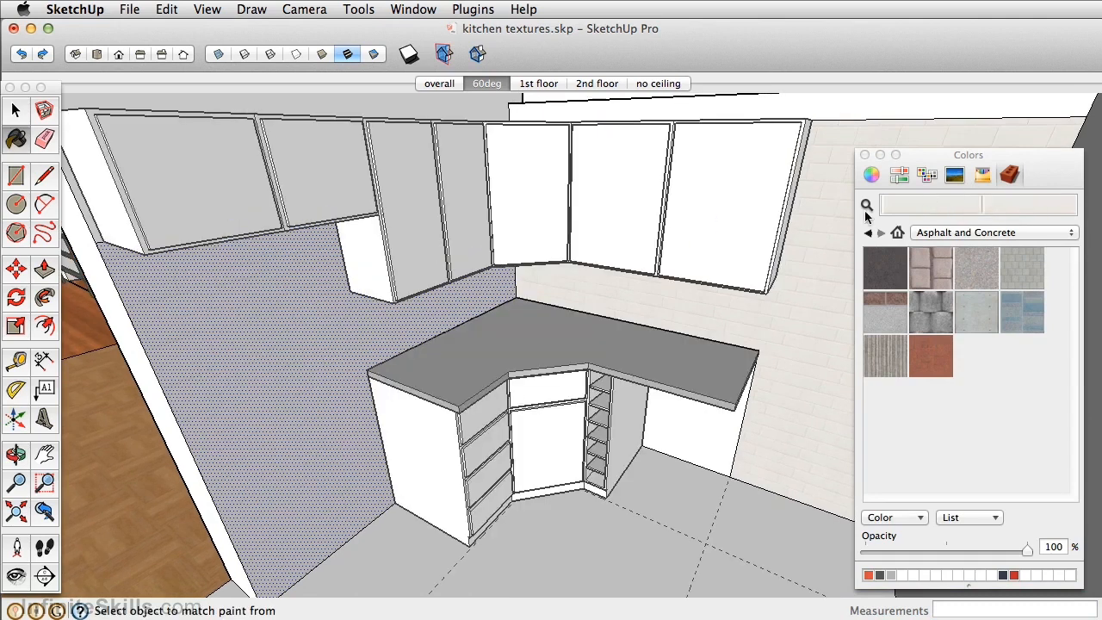
- Import Zig-ZacPaving.jpg as a texture and place it on the kitchen floor with an image height of about 7' 3"
mouse_move(618, 343)
middle_mouse_down()
mouse_move(618, 325)
mouse_move(625, 379)
mouse_move(622, 341)
mouse_move(594, 430)
mouse_move(587, 363)
middle_mouse_up()
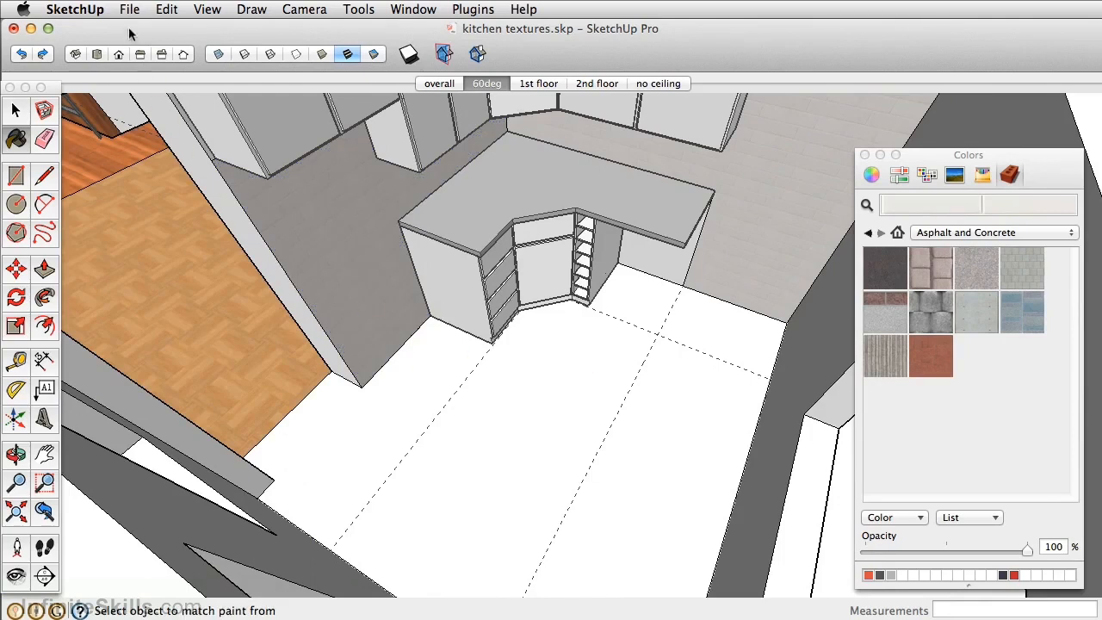
left_click(129, 9)
left_click(168, 291)
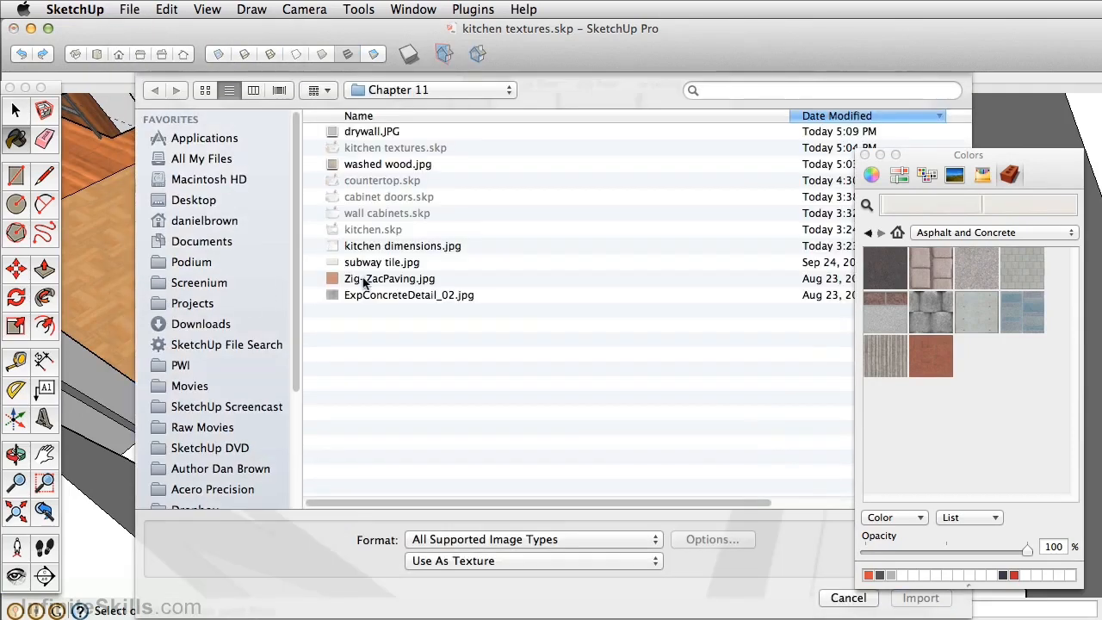
left_click(364, 278)
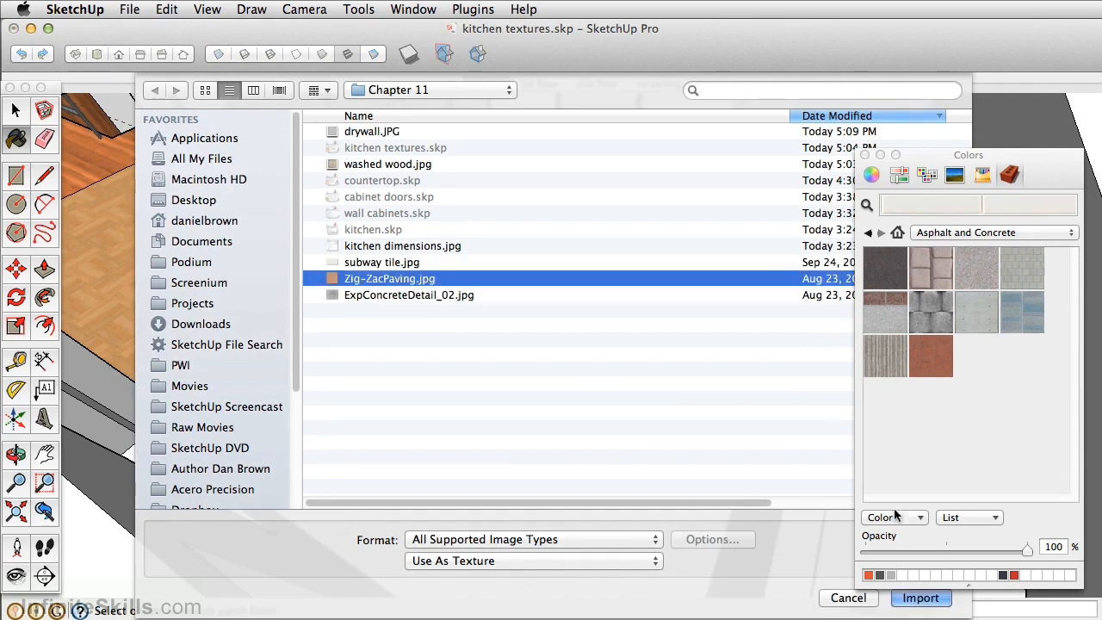
left_click(919, 599)
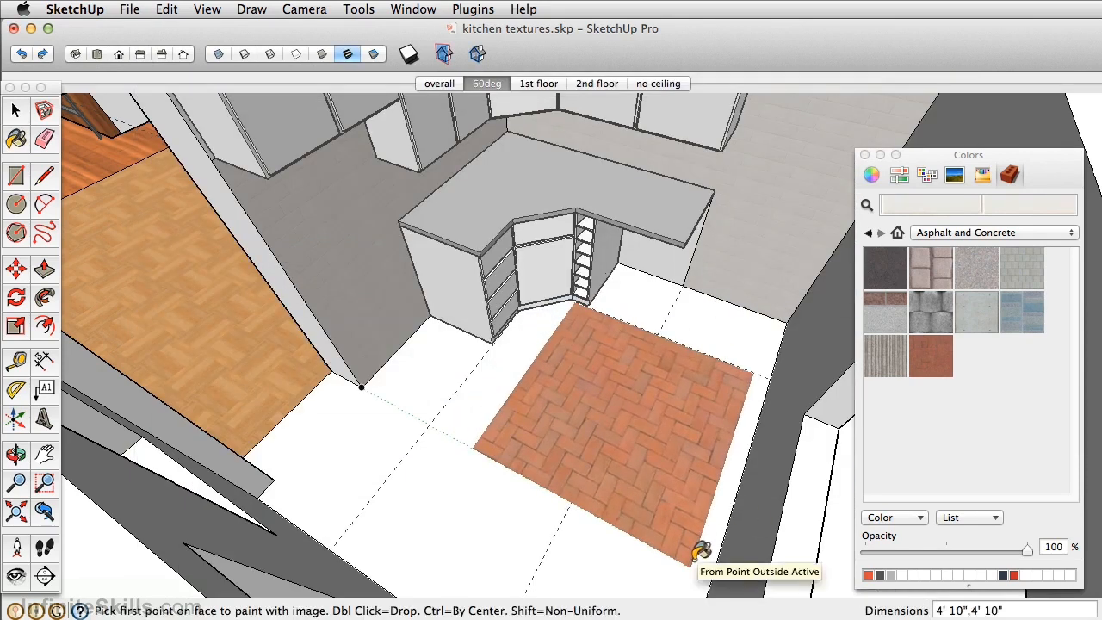
left_click(700, 548)
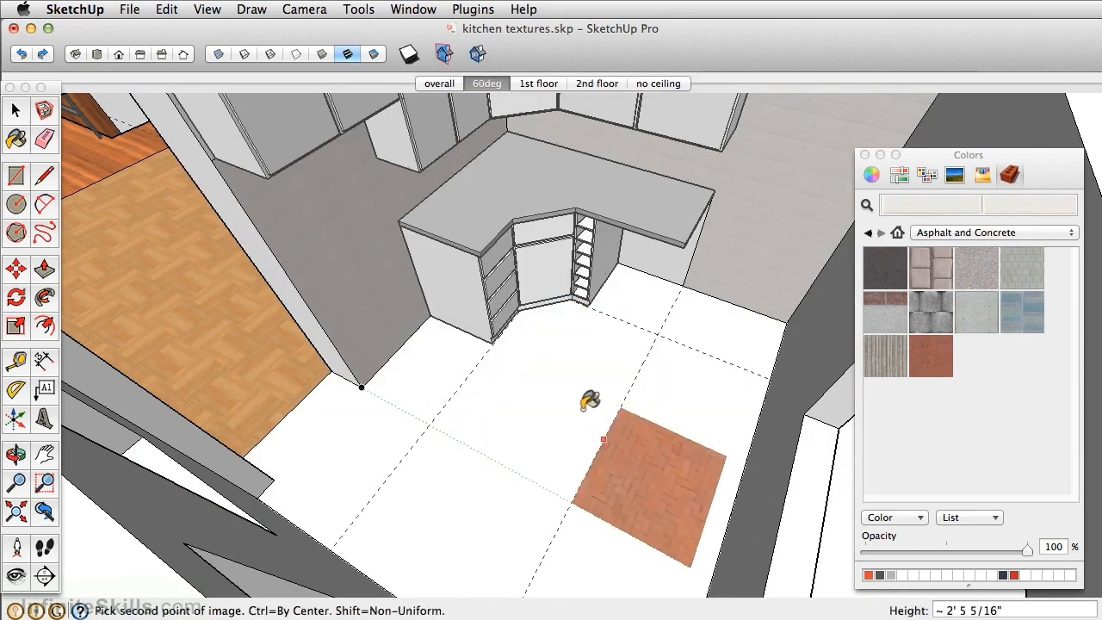
left_click(440, 342)
- Open the cabinets for editing and select all connected faces and edges of the wall cabinets
middle_click_drag(440, 342, 470, 270)
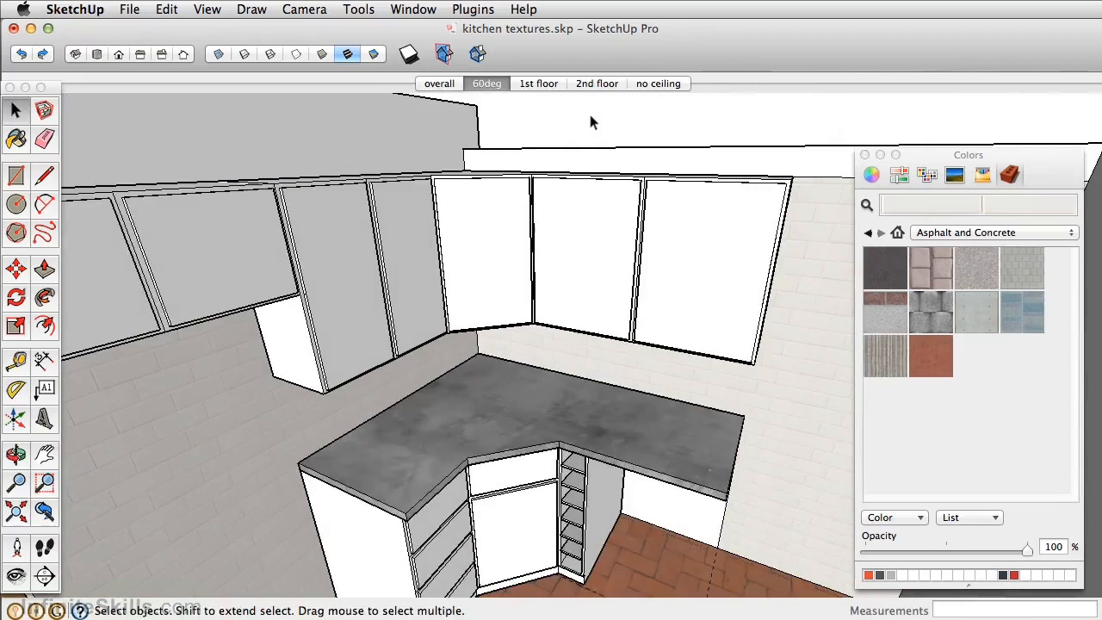
mouse_move(497, 232)
middle_mouse_down()
mouse_move(457, 344)
mouse_move(485, 307)
mouse_move(491, 241)
middle_mouse_up()
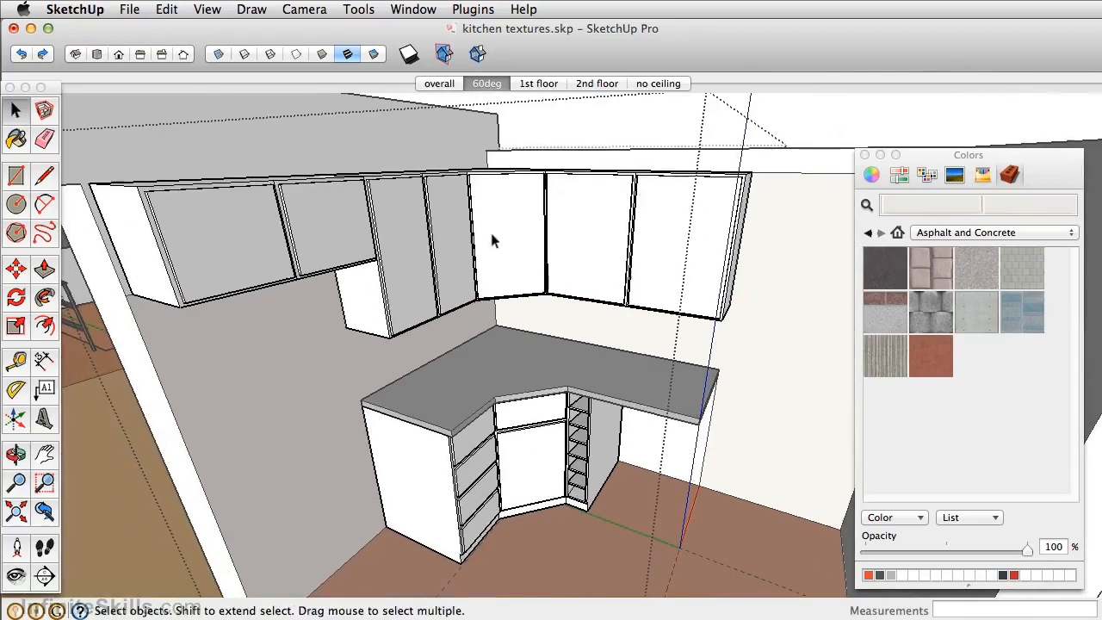
left_click(494, 238)
triple_click(503, 220)
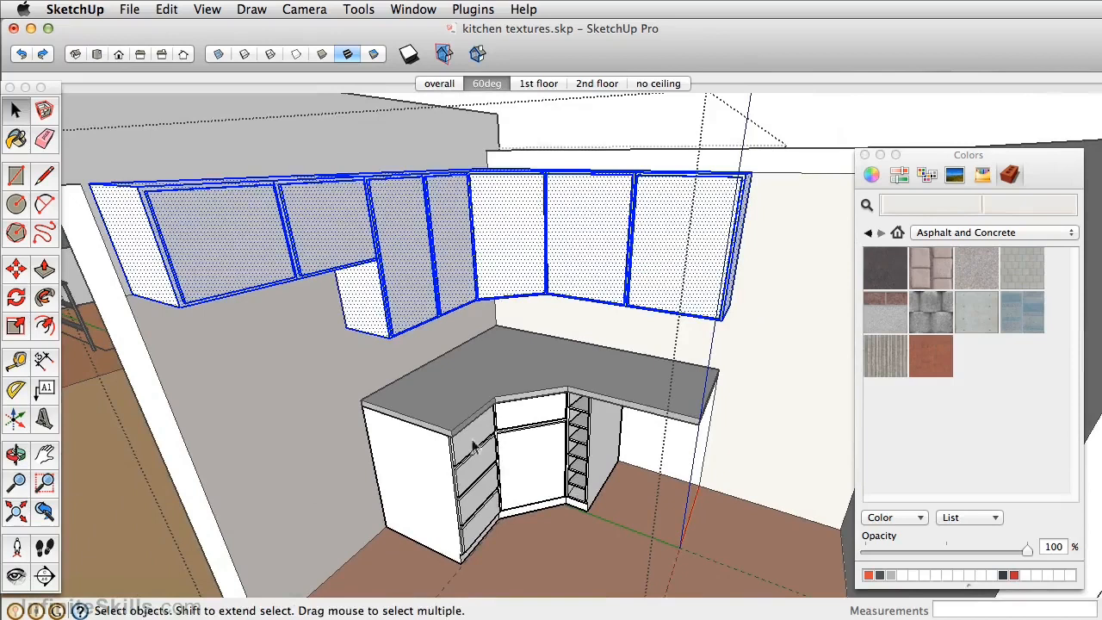
triple_click(471, 489)
triple_click(529, 231)
- Preview washed wood.jpg from the Chapter 11 folder and import it as a texture
left_click(129, 9)
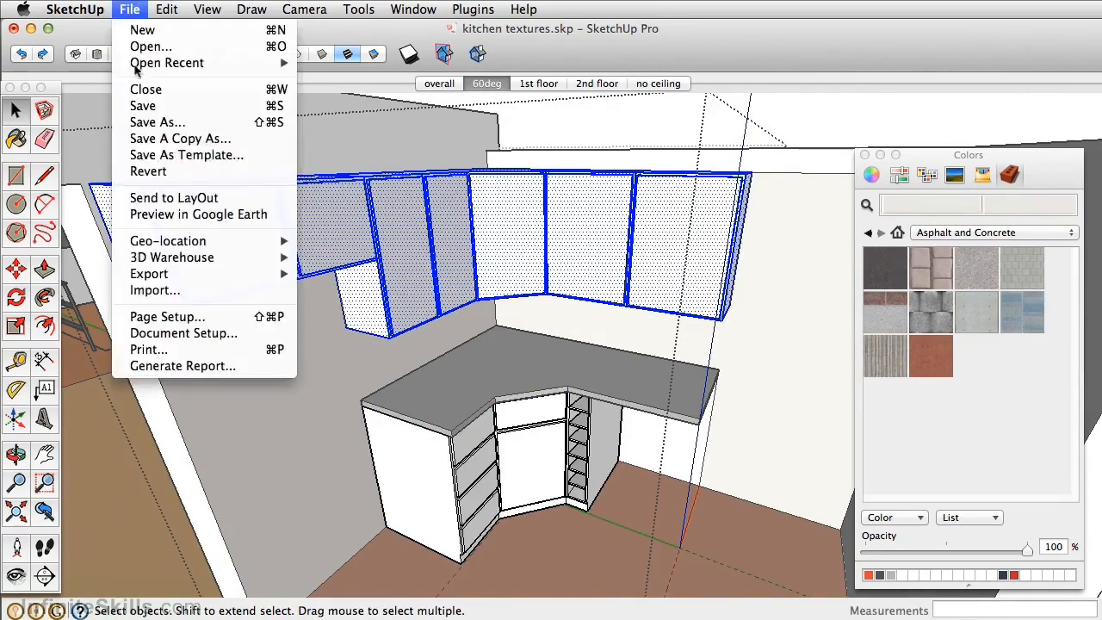
left_click(155, 290)
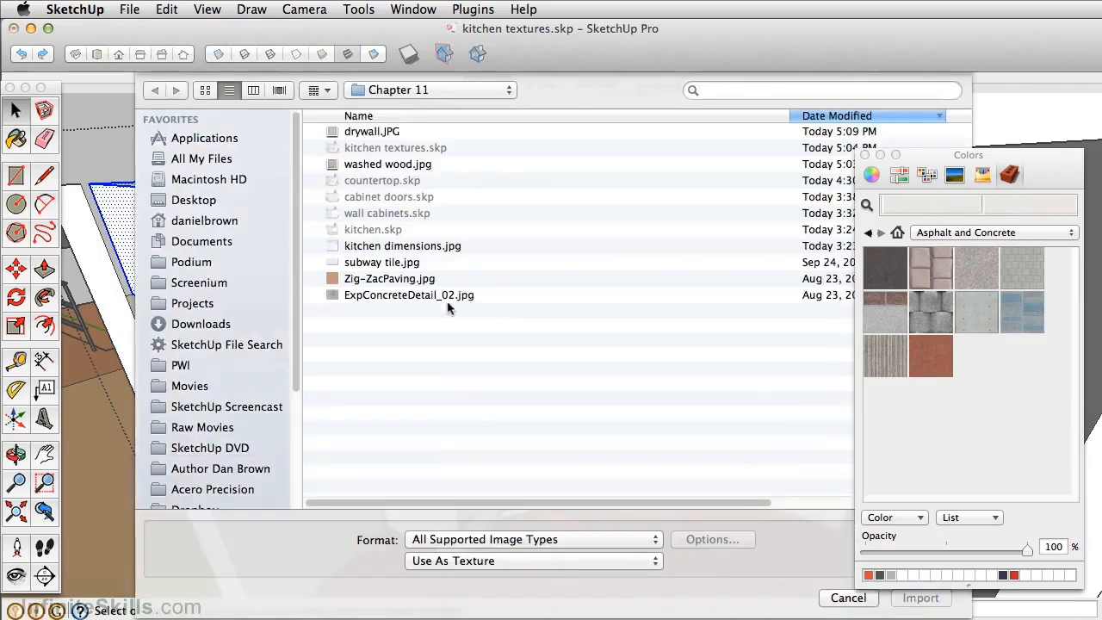
left_click(379, 164)
key("space")
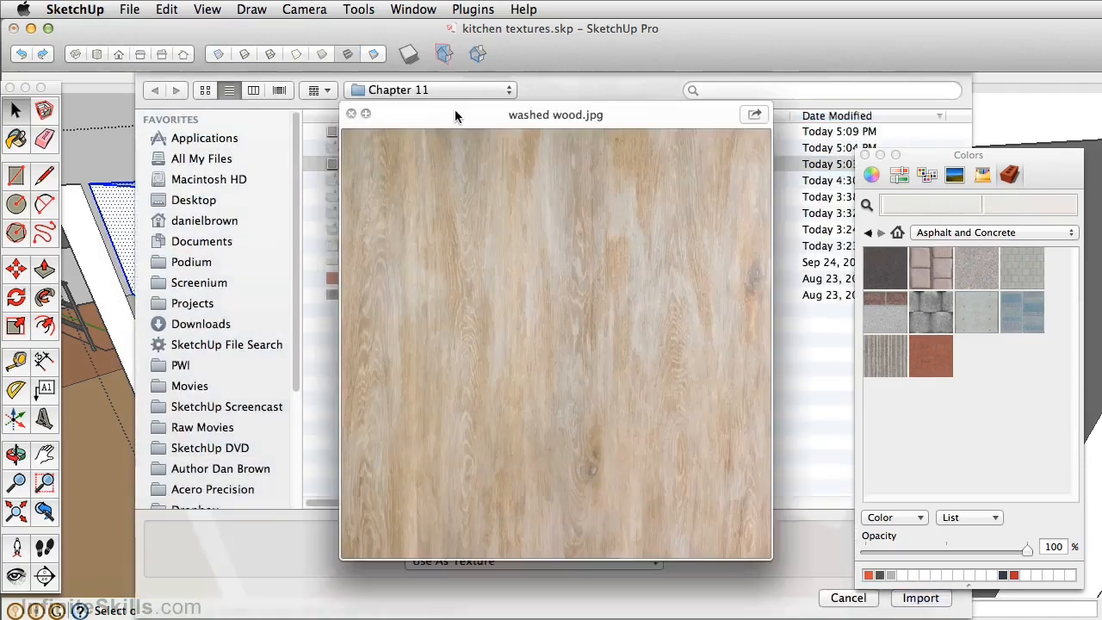
key("space")
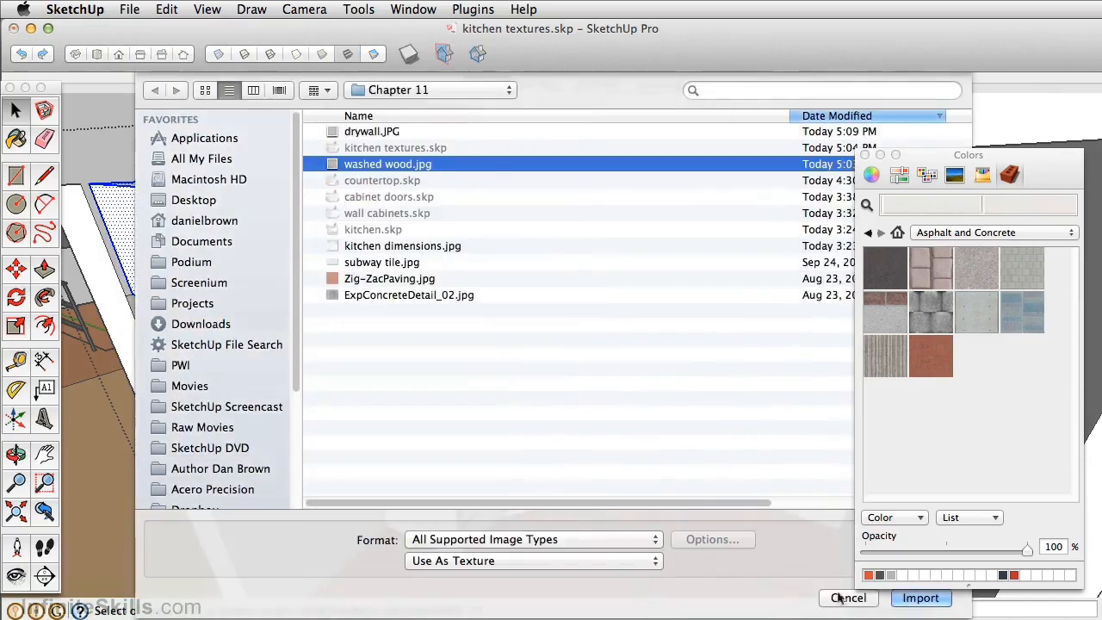
left_click(923, 601)
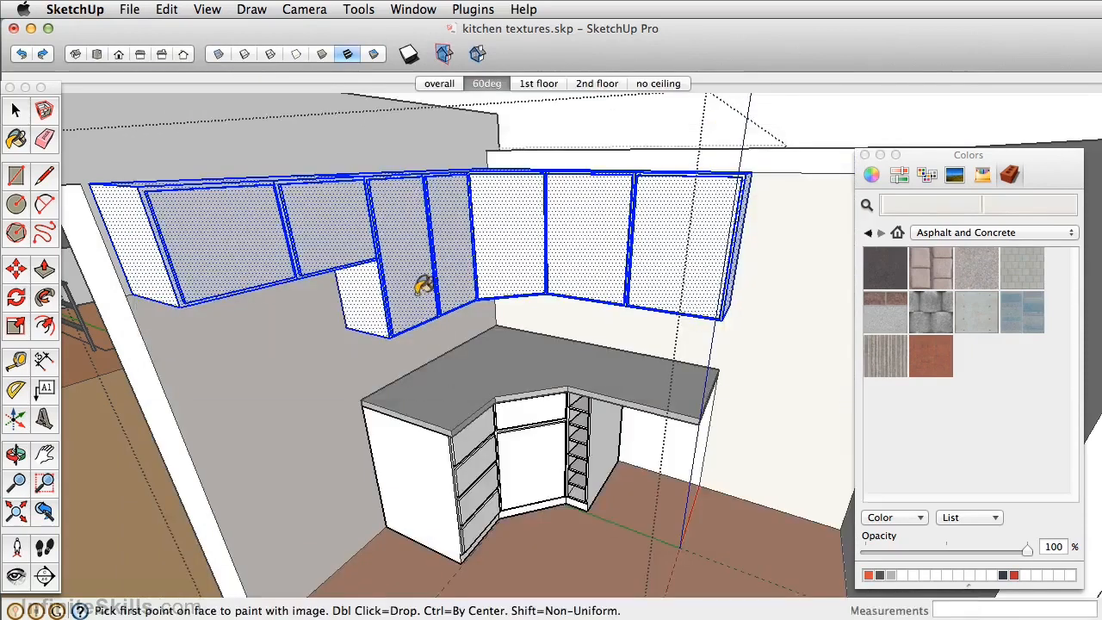
- Place the washed wood image on a tall wall cabinet door from its lower corner, with an image height of about 2' 4 1/4"
scroll(415, 289, "up", 3)
middle_click_drag(413, 287, 357, 330)
left_click(345, 347)
middle_click_drag(429, 207, 456, 397, "shift")
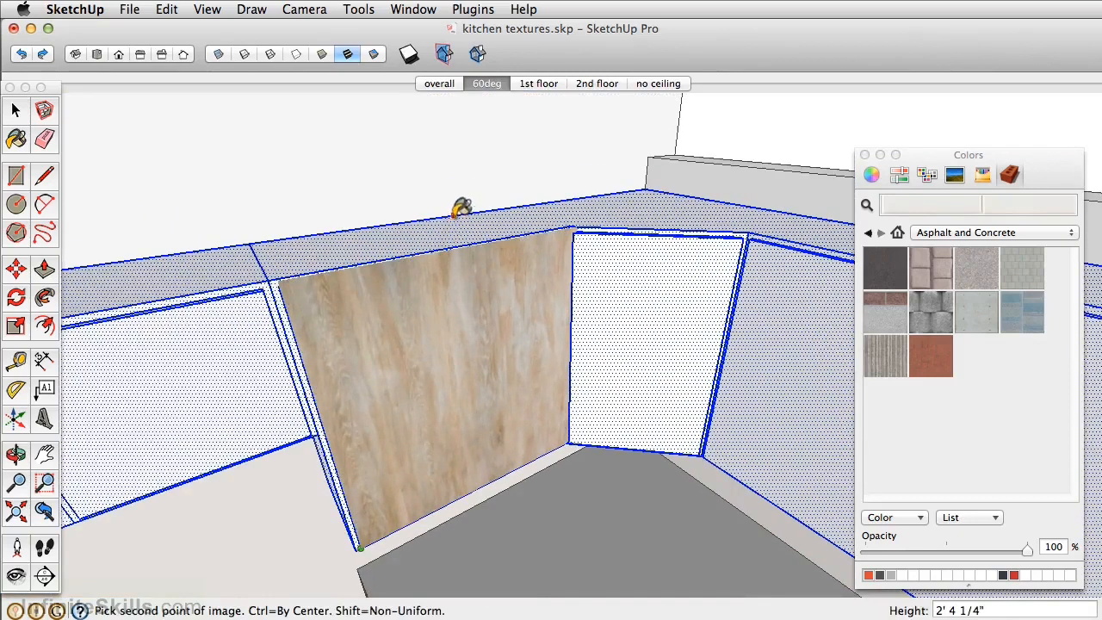
left_click(455, 221)
- Sample the washed wood texture from the cabinet door and paint it onto all the matching unpainted cabinet faces
middle_click_drag(388, 393, 467, 351)
key("b")
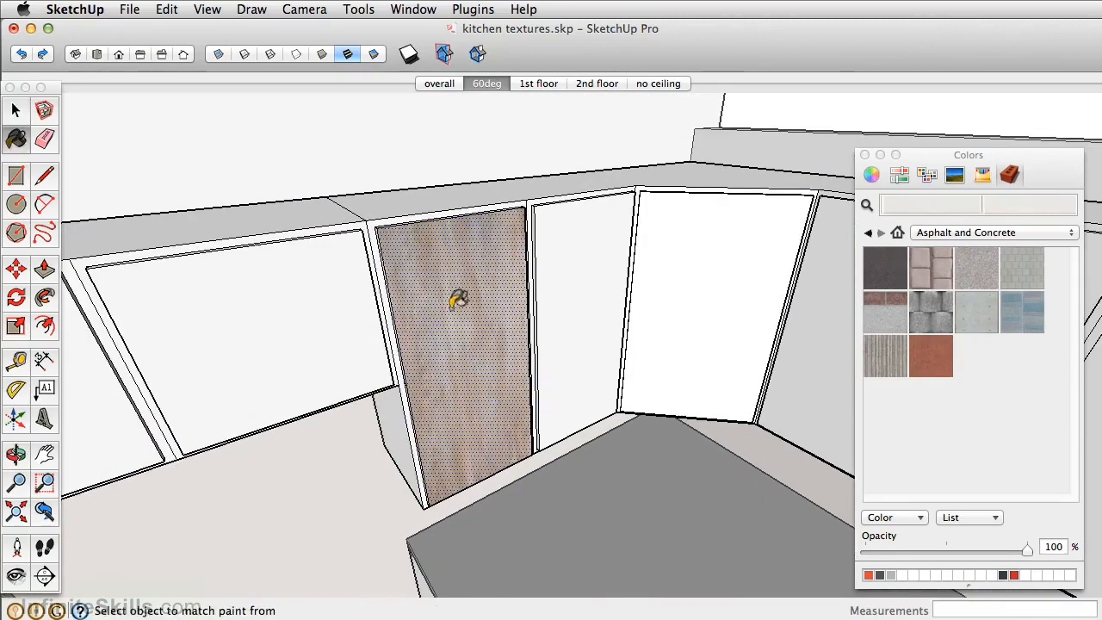
left_click(450, 265, "super")
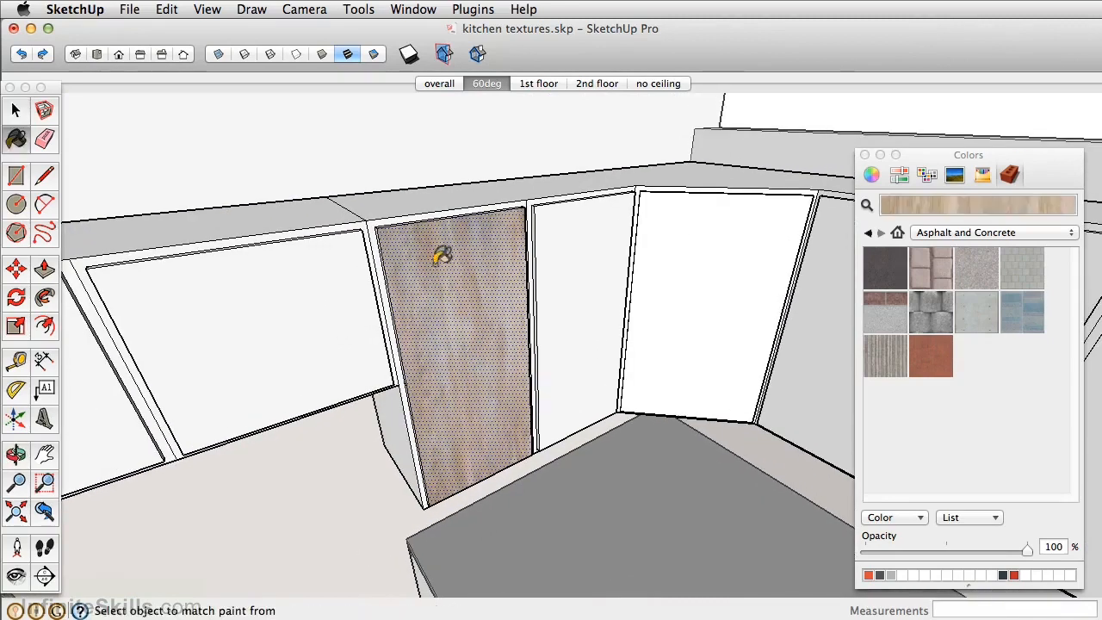
left_click(379, 229, "shift")
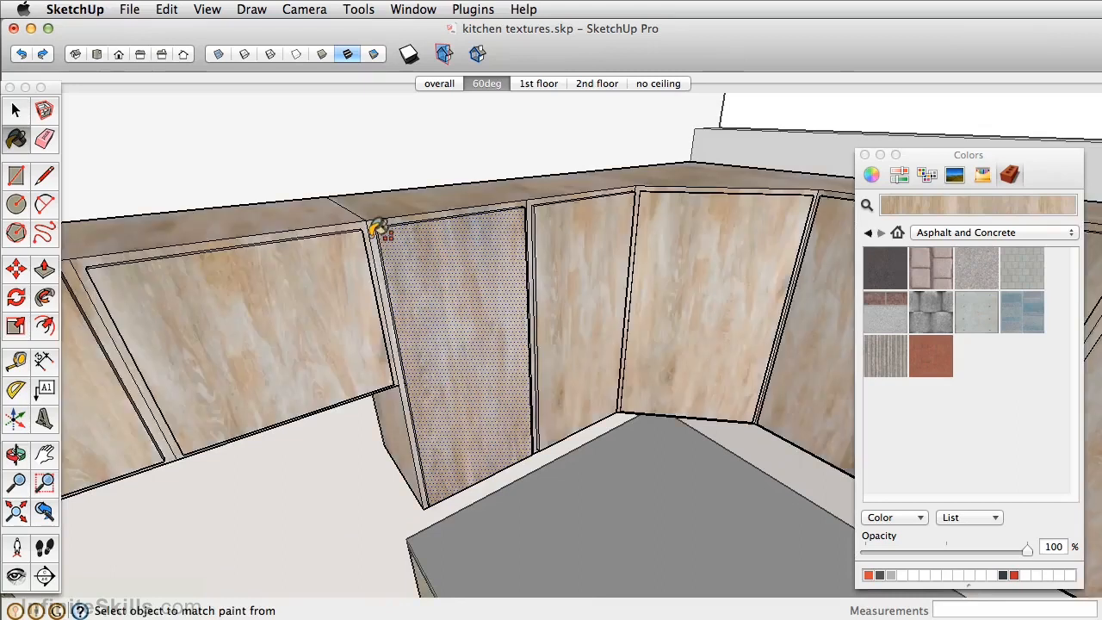
middle_click_drag(374, 234, 475, 485)
key("space")
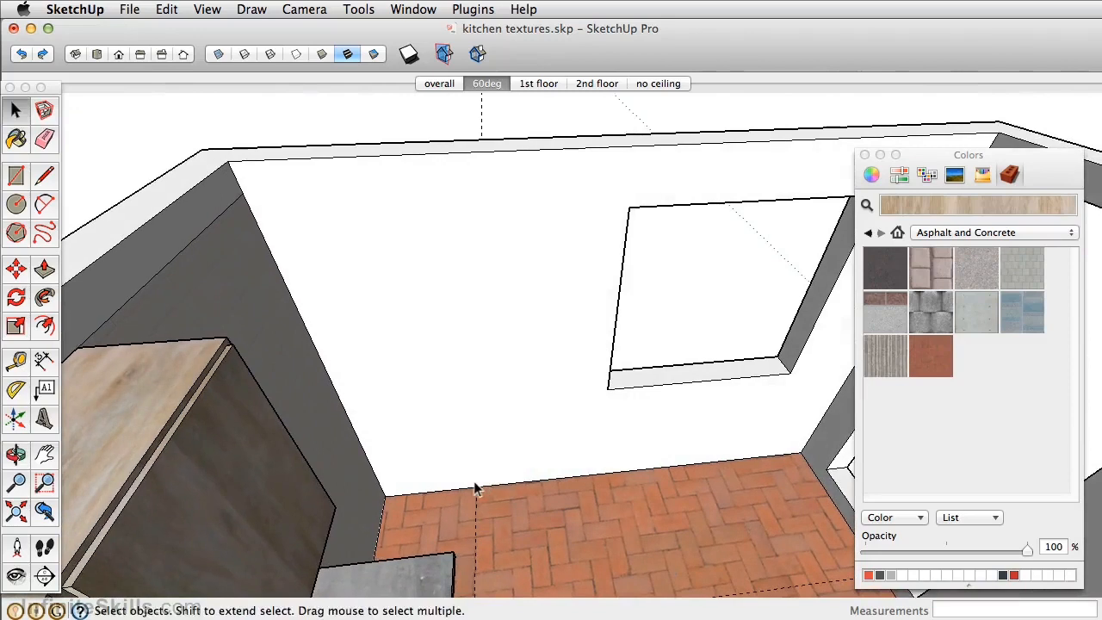
- Import drywall.JPG as a texture and place it on the window wall from its lower corner, with an image height of about 3'
scroll(470, 248, "up", 3)
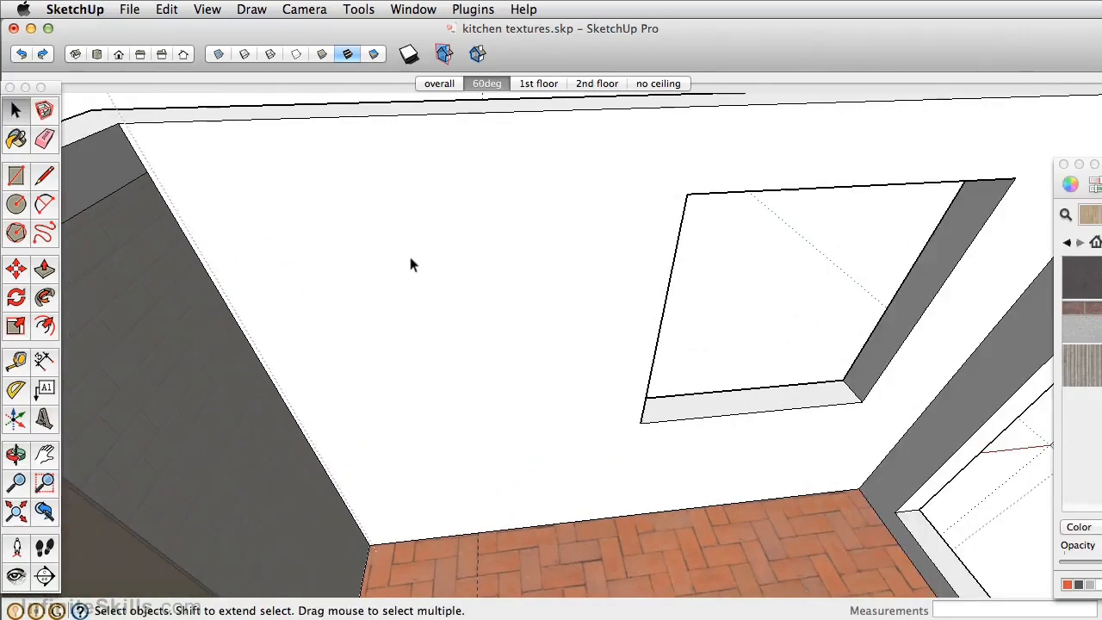
left_click(410, 265)
left_click(129, 9)
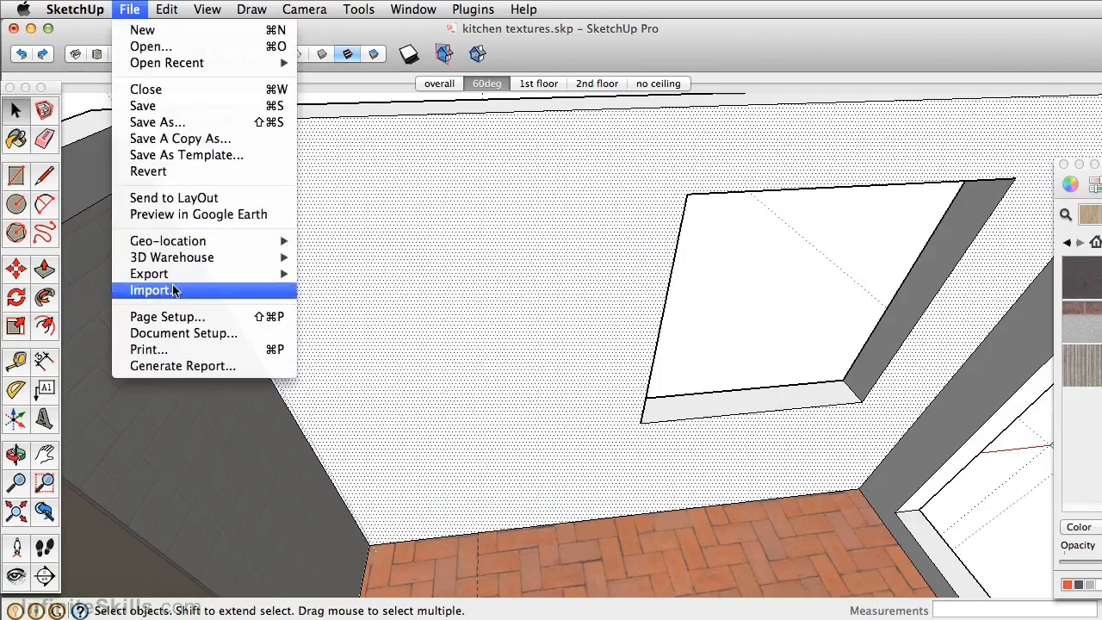
left_click(279, 295)
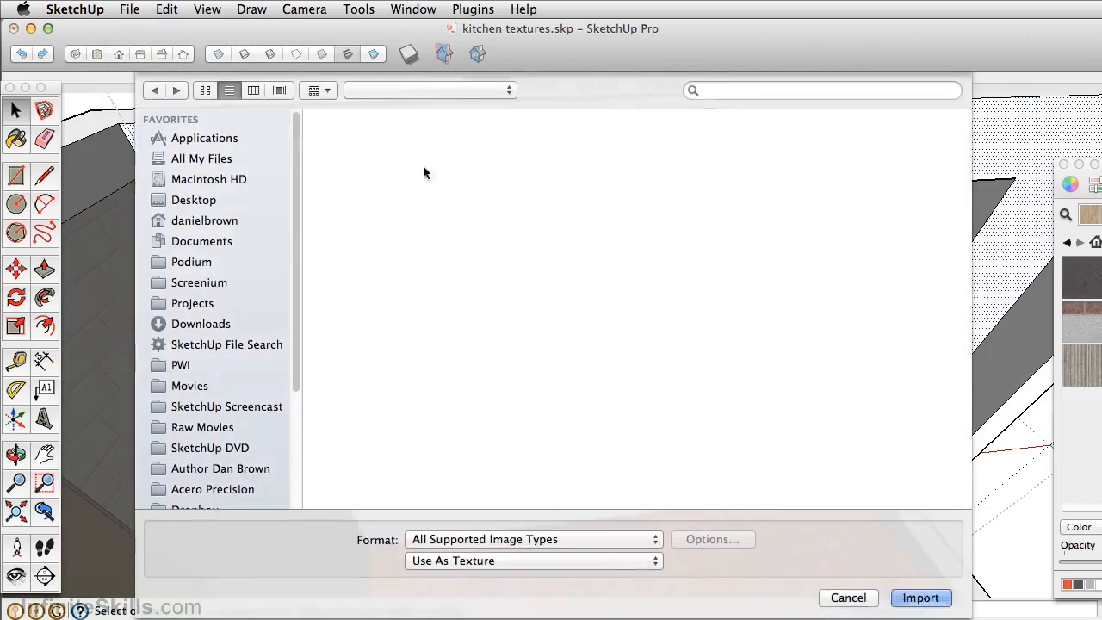
left_click(388, 148)
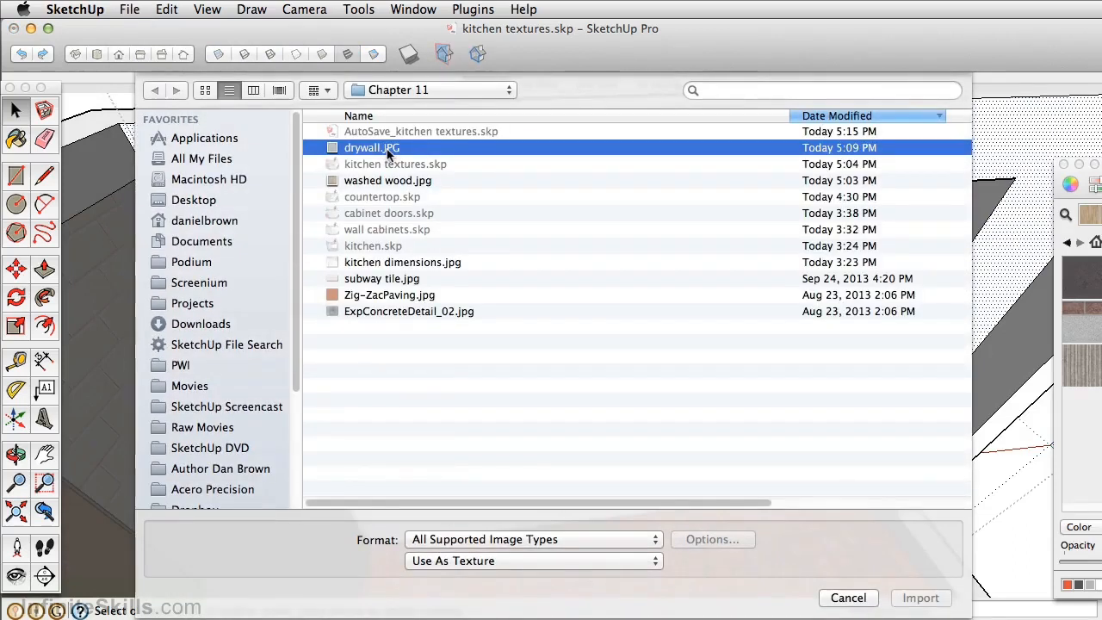
left_click(921, 597)
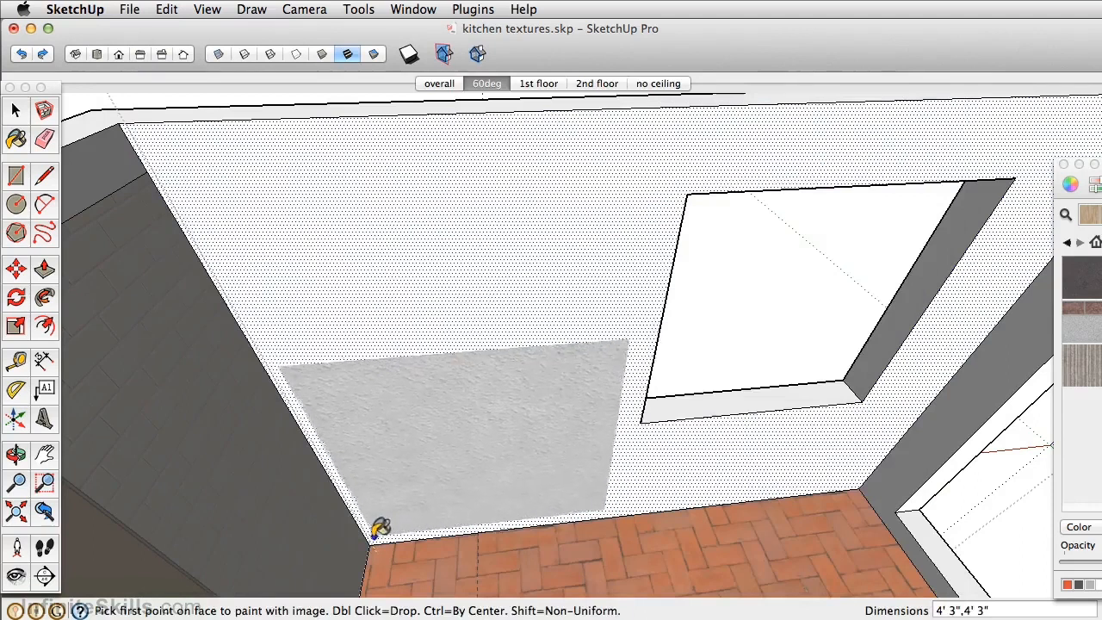
left_click(369, 544)
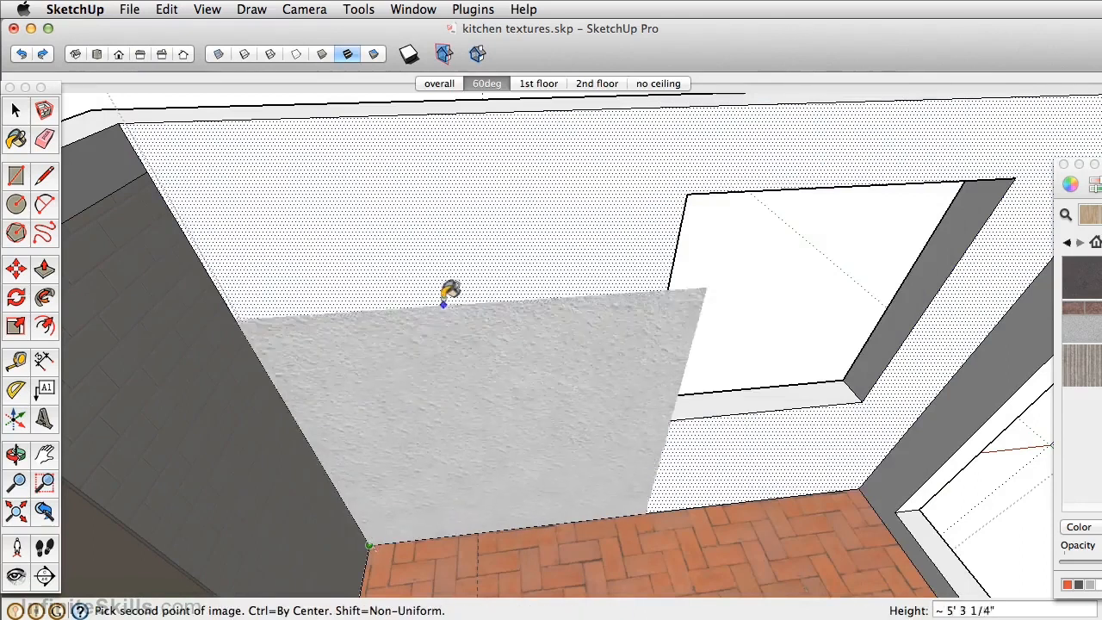
left_click(410, 447)
- Sample the drywall texture from the window wall and paint it onto the adjoining wall and the wall above the doorway and cabinets
scroll(447, 353, "down", 2)
middle_click_drag(454, 324, 258, 280)
scroll(592, 215, "up", 3)
scroll(592, 210, "up", 2)
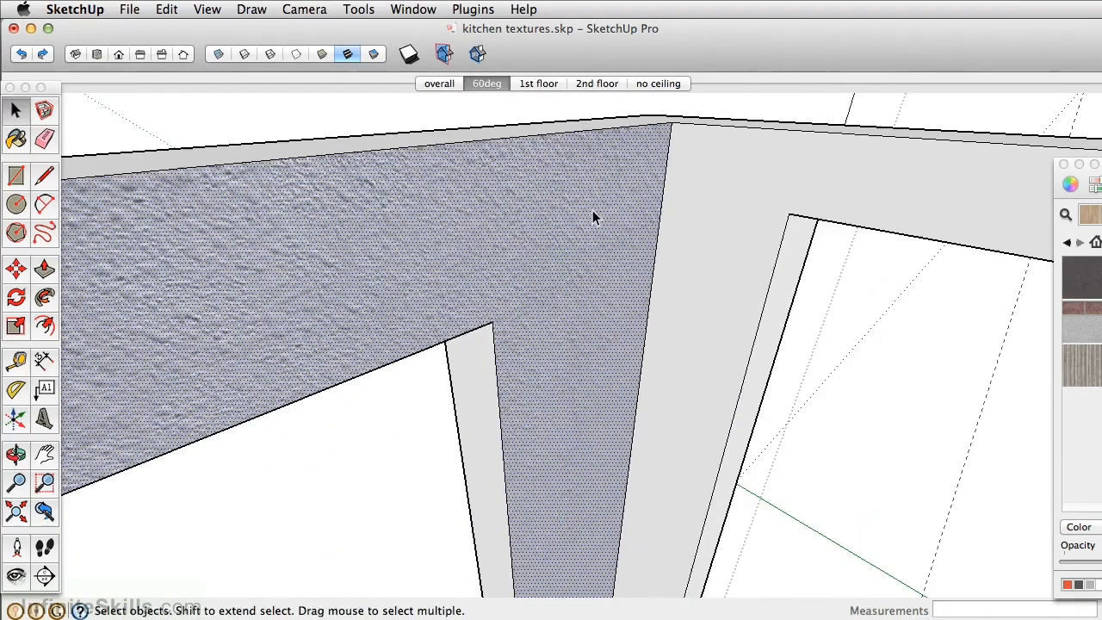
key("b")
left_click(577, 196, "alt")
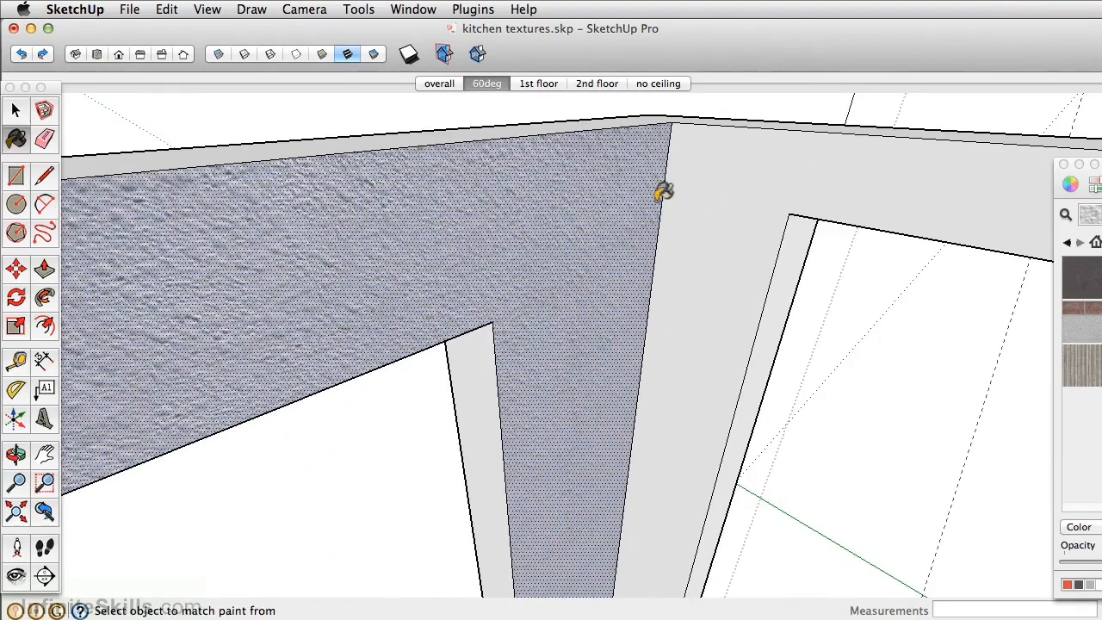
left_click(720, 189)
mouse_move(720, 189)
middle_mouse_down()
mouse_move(927, 184)
mouse_move(792, 238)
mouse_move(938, 229)
middle_mouse_up()
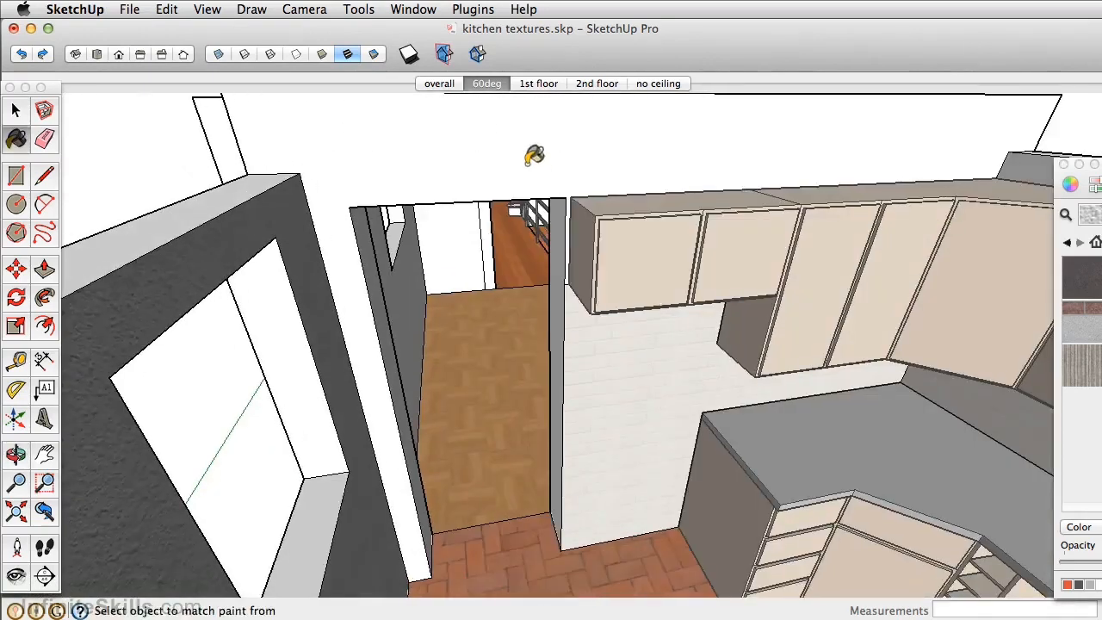
left_click(528, 153)
mouse_move(528, 153)
middle_mouse_down()
mouse_move(519, 201)
mouse_move(501, 205)
mouse_move(676, 209)
mouse_move(956, 182)
mouse_move(954, 216)
mouse_move(715, 216)
mouse_move(634, 244)
mouse_move(585, 221)
mouse_move(493, 217)
mouse_move(515, 209)
middle_mouse_up()
scroll(955, 200, "down", 3)
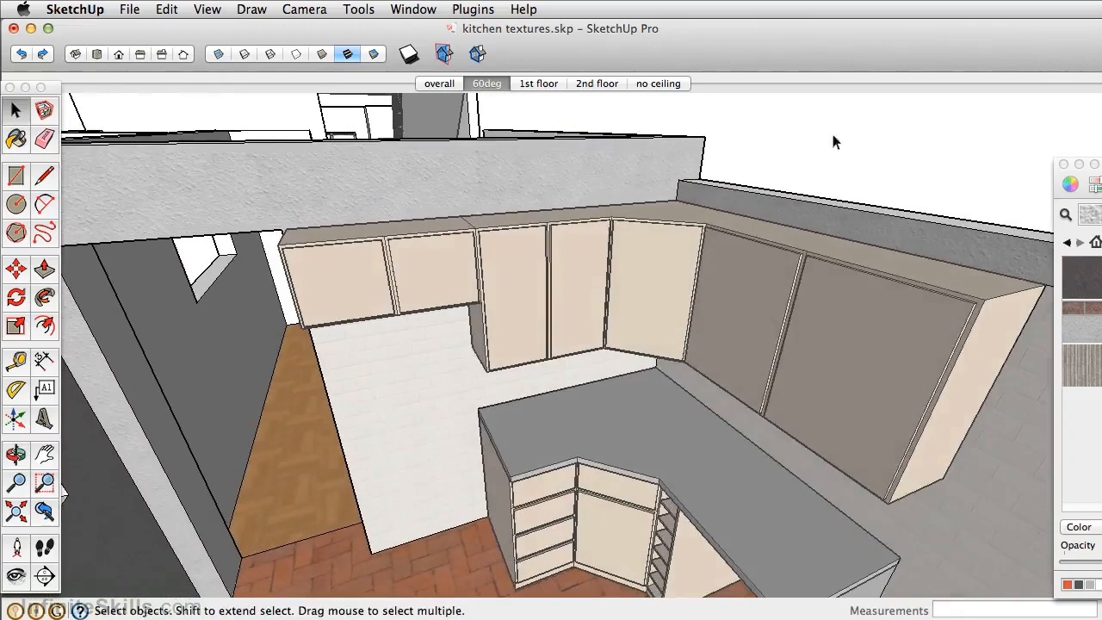
- Close the open group and delete all guides from the kitchen model
scroll(658, 310, "down", 2)
middle_click_drag(658, 312, 738, 320)
key("space")
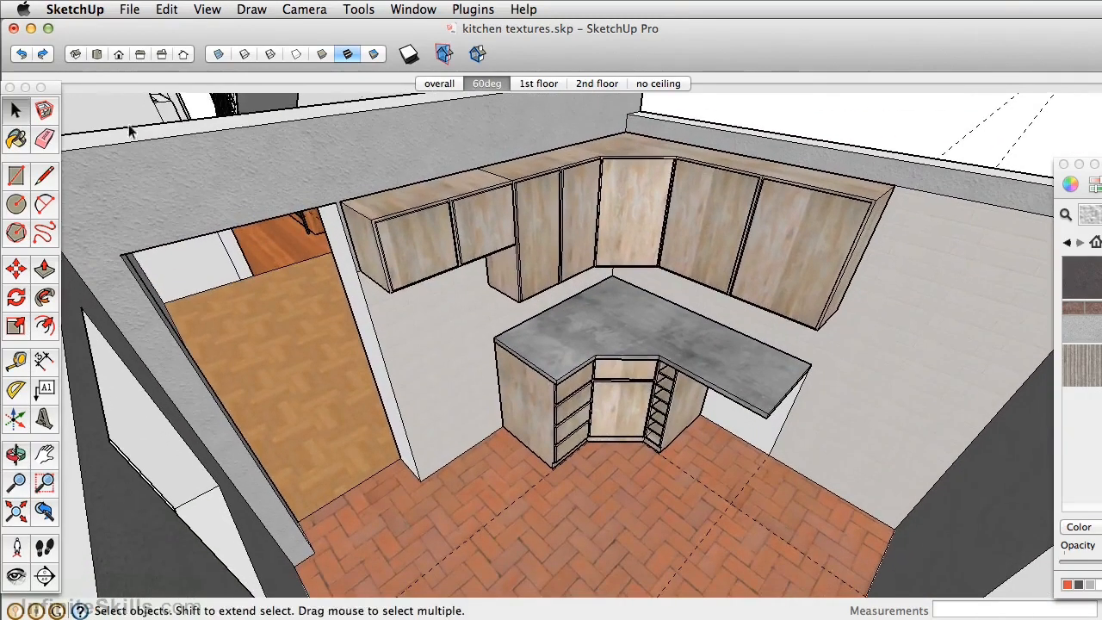
left_click(166, 10)
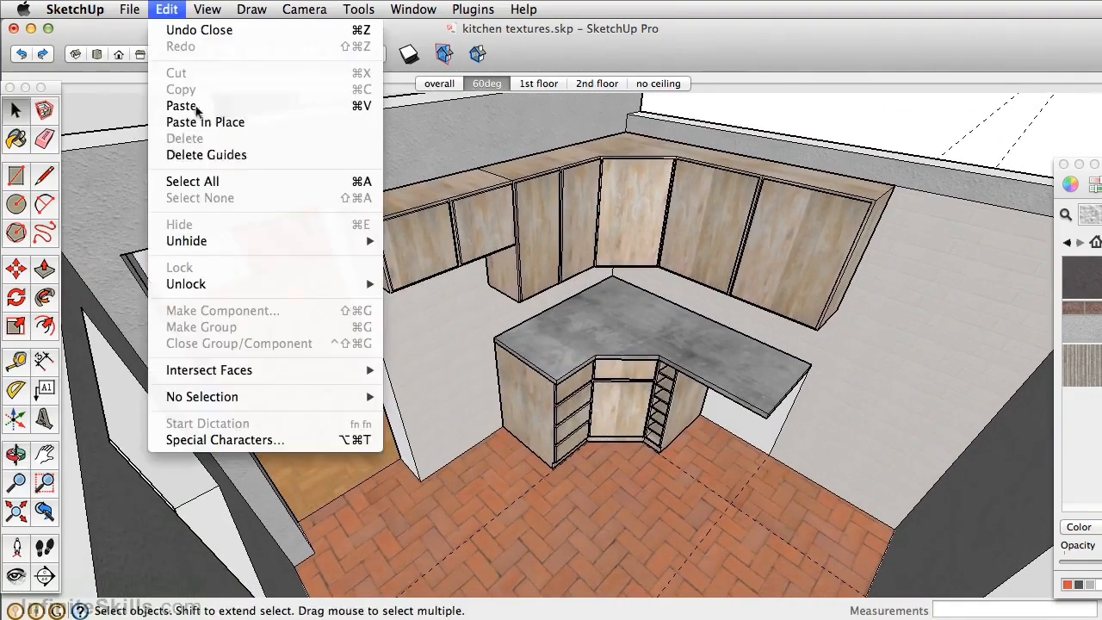
left_click(240, 158)
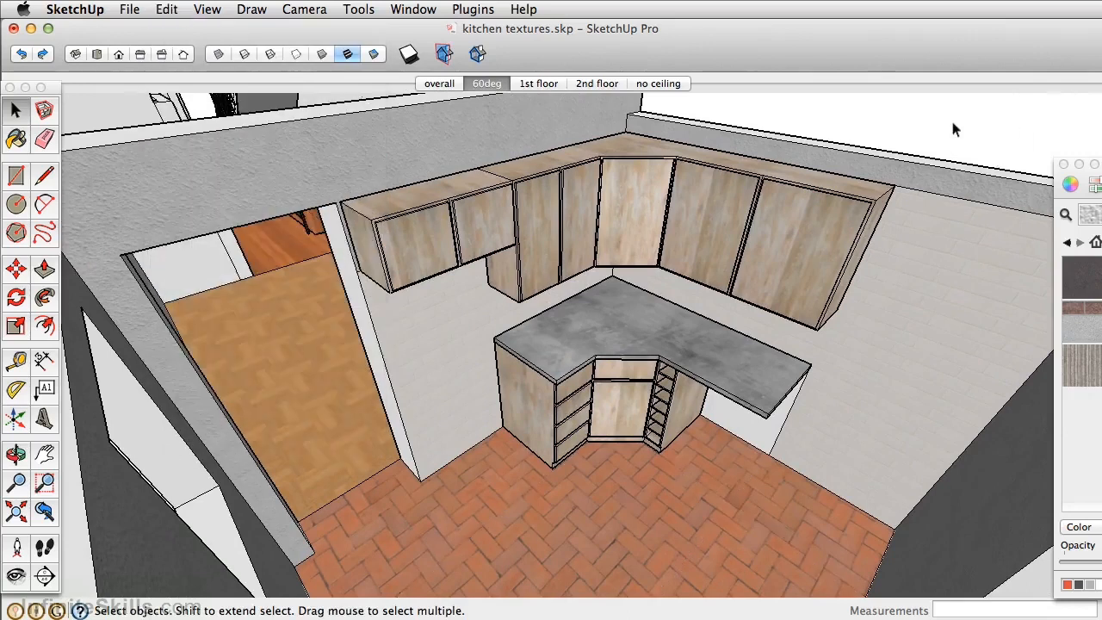
middle_click_drag(561, 378, 594, 409)
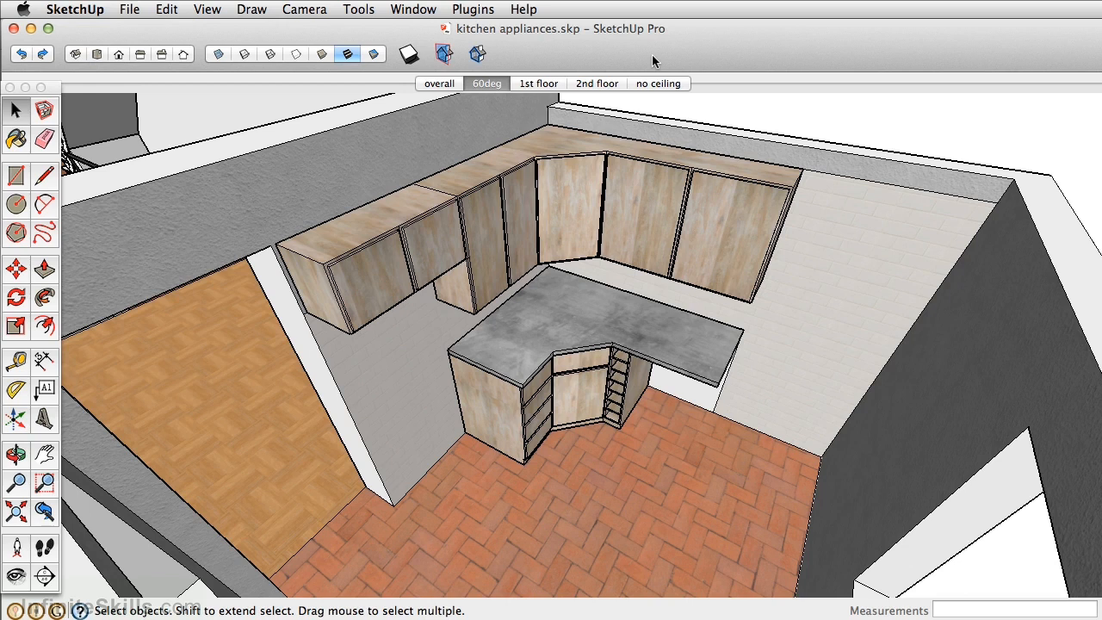
- Switch to the 3D Warehouse page in Chrome and browse its featured collections and popular models
key("super+Tab")
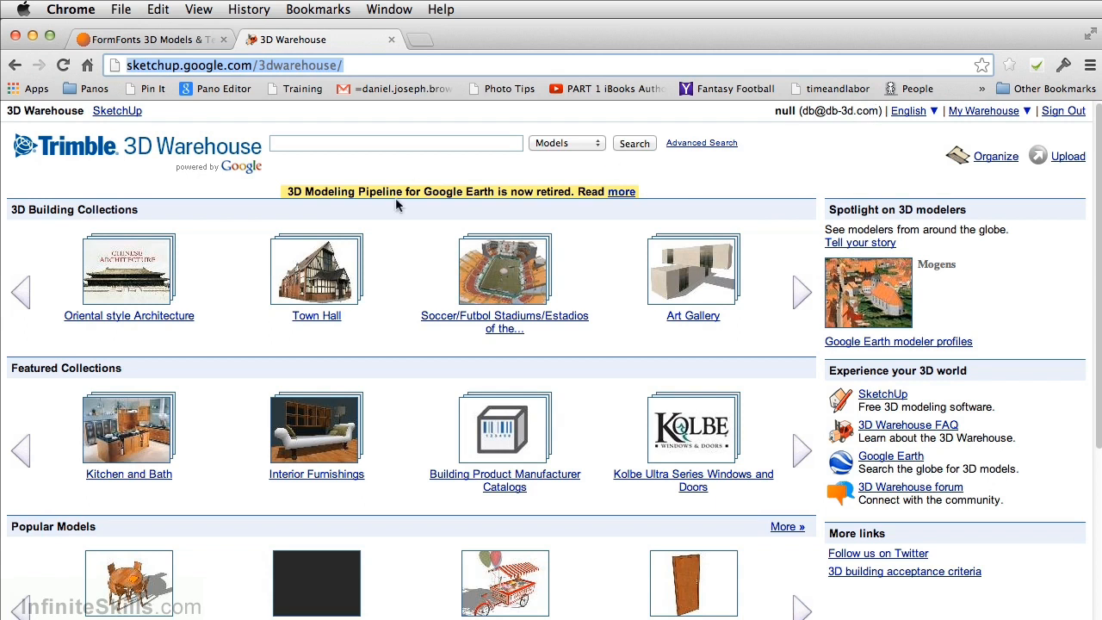
scroll(400, 236, "down", 5)
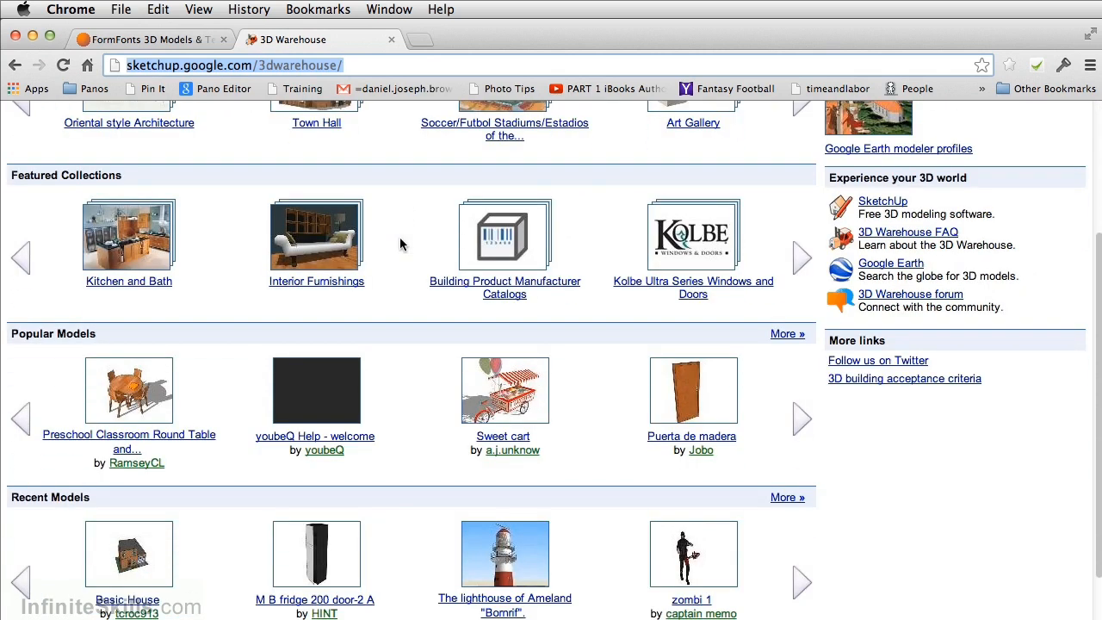
left_click(801, 258)
left_click(801, 260)
left_click(801, 258)
left_click(801, 258)
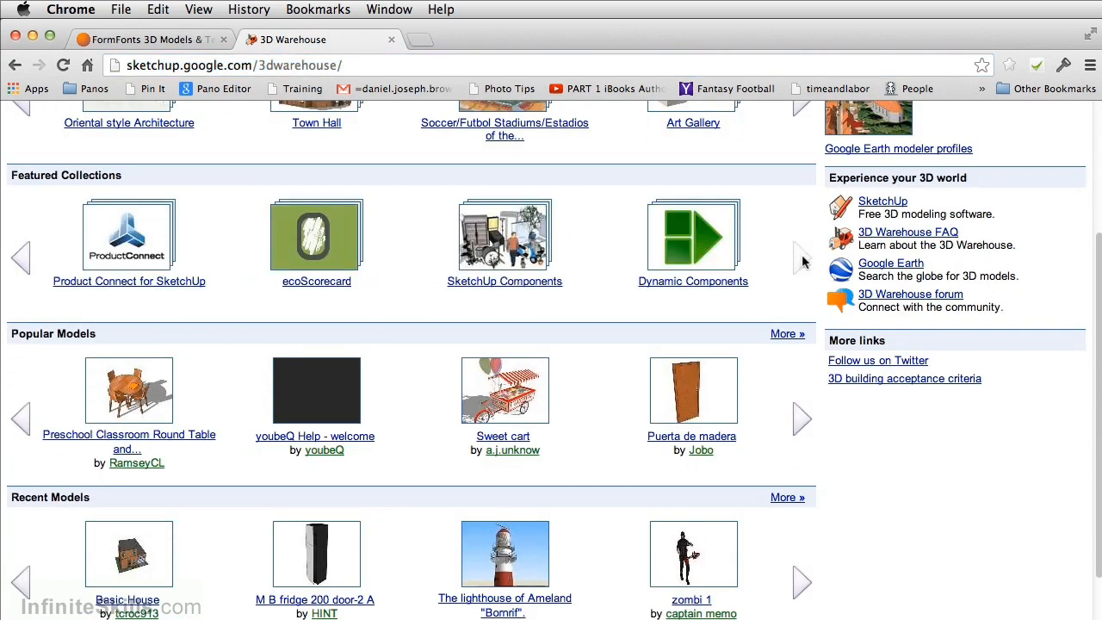
left_click(800, 419)
left_click(801, 418)
left_click(800, 418)
left_click(800, 419)
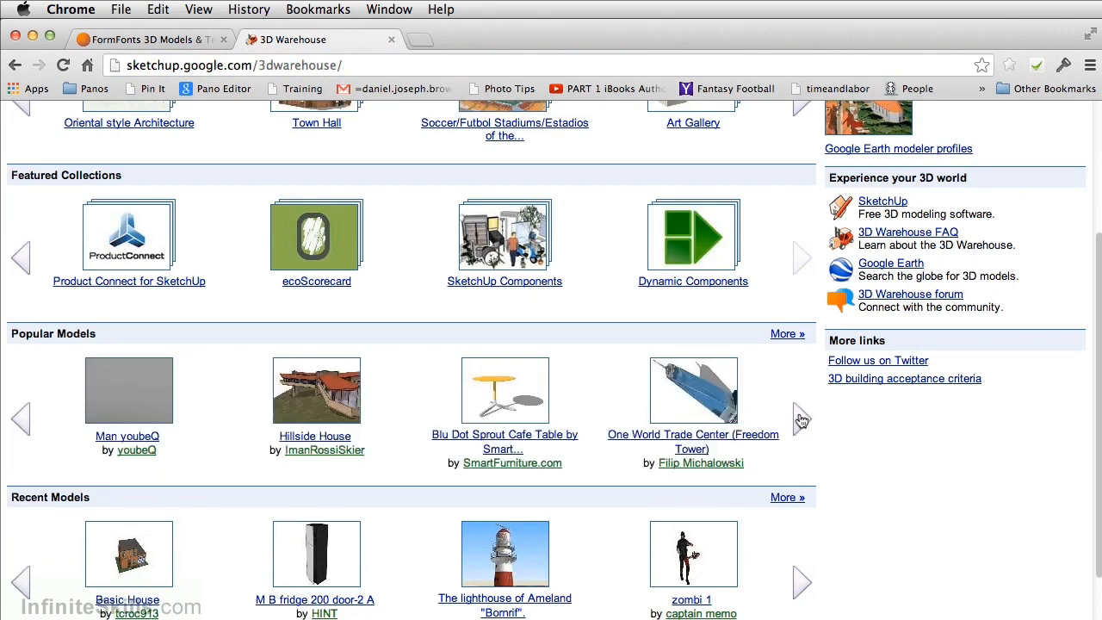
left_click(800, 419)
left_click(800, 419)
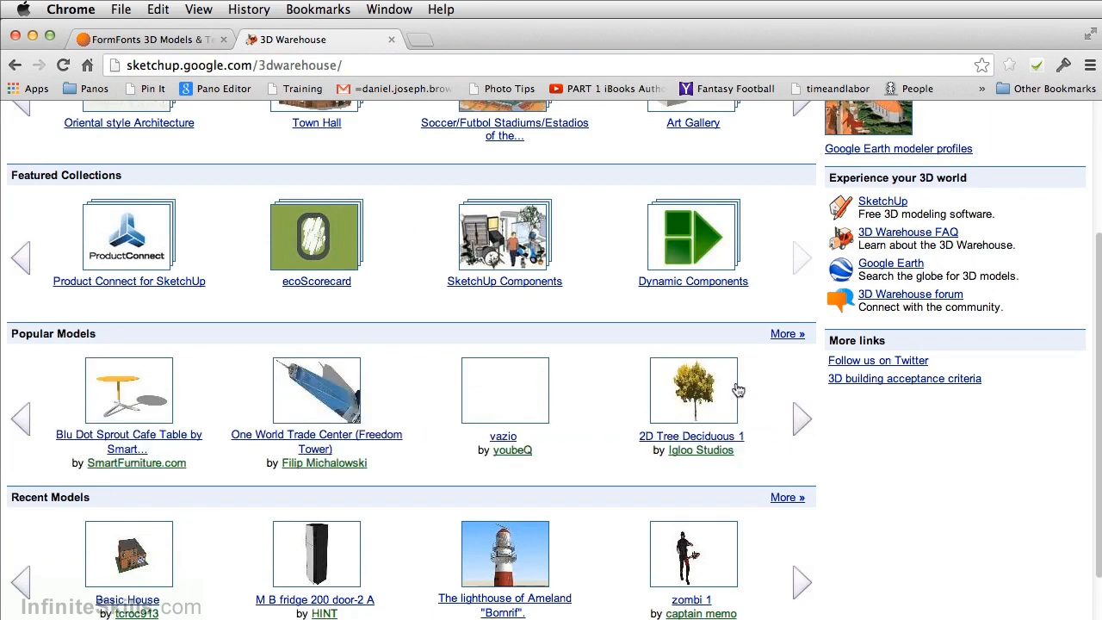
- Search the 3D Warehouse models for "kitchen" and open the KITCHEN W15 model's page
scroll(527, 327, "up", 5)
left_click(336, 142)
type("kitchen")
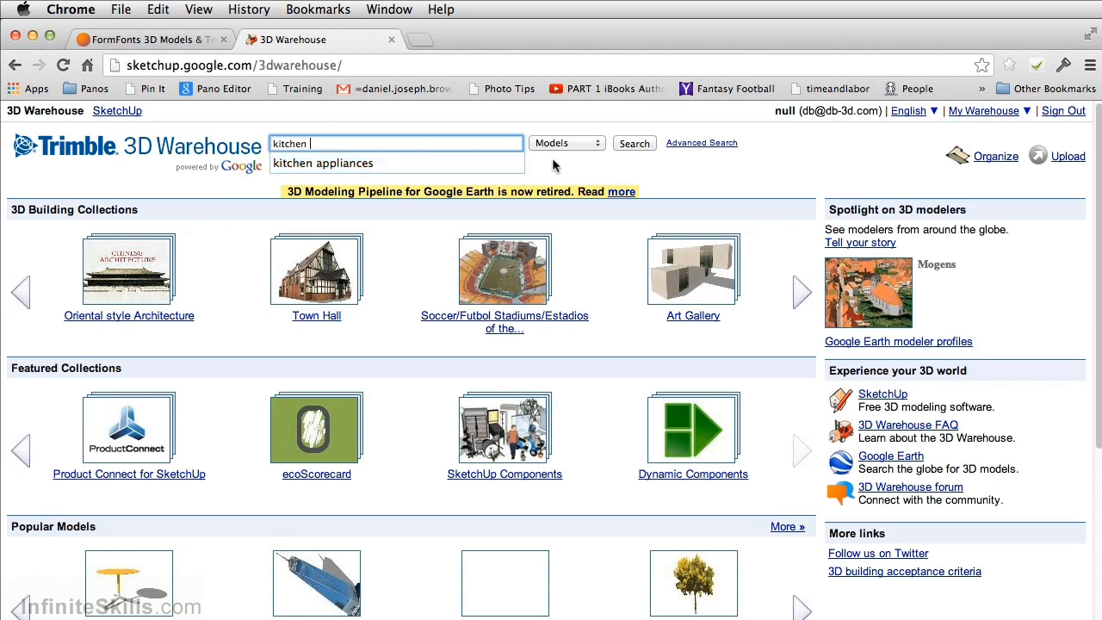
left_click(634, 144)
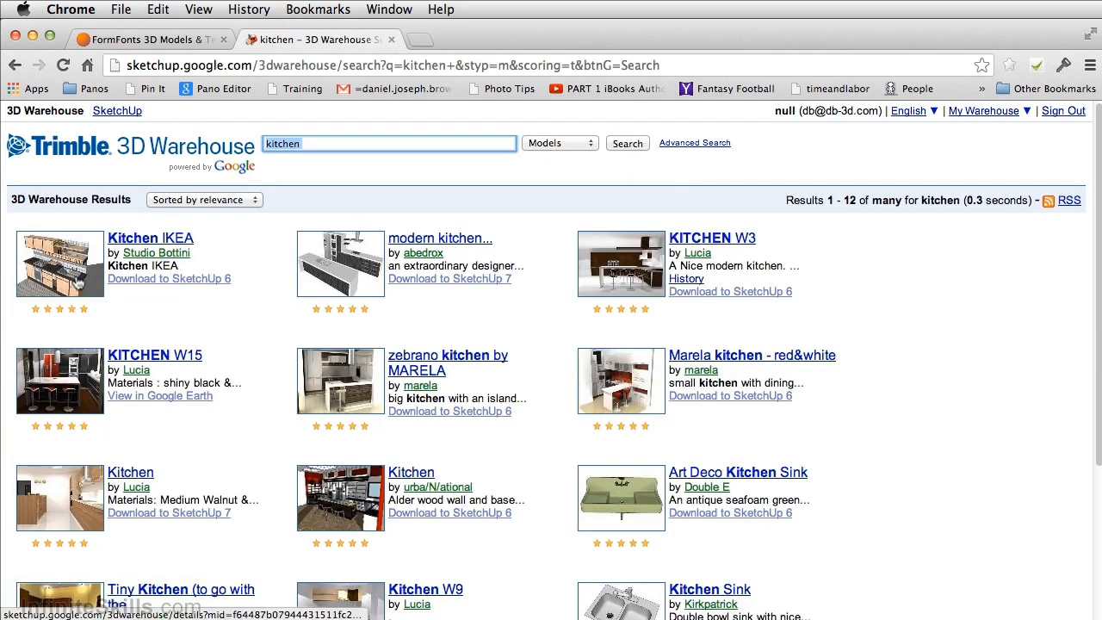
left_click(65, 389)
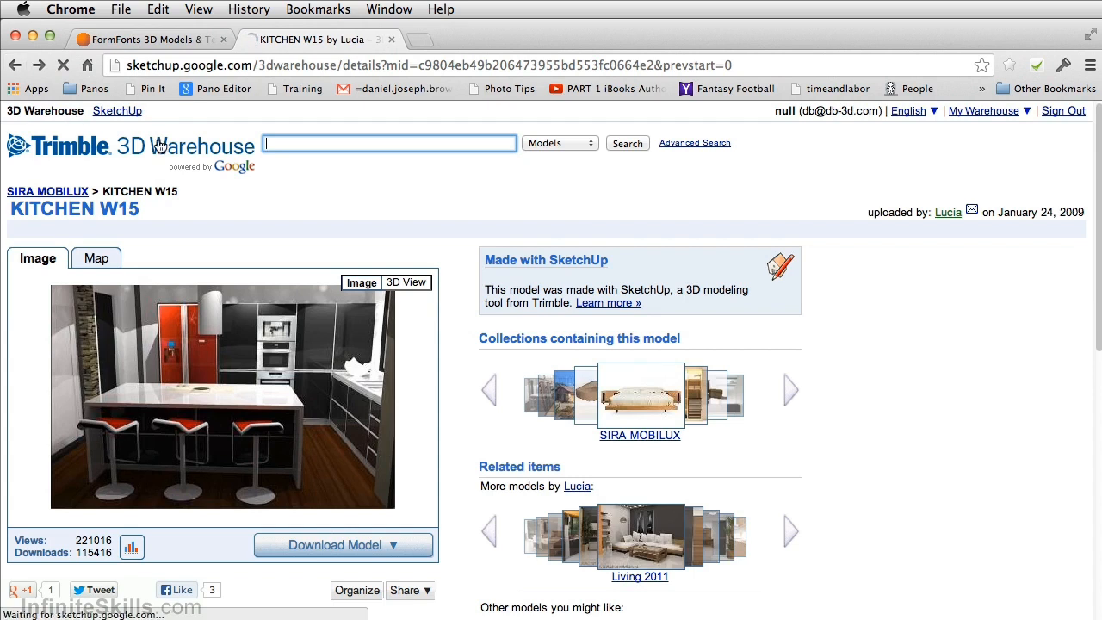
- Return to the search results and search the 3D Warehouse collections for "kitchen appliances"
key("super+bracketleft")
left_click(354, 144)
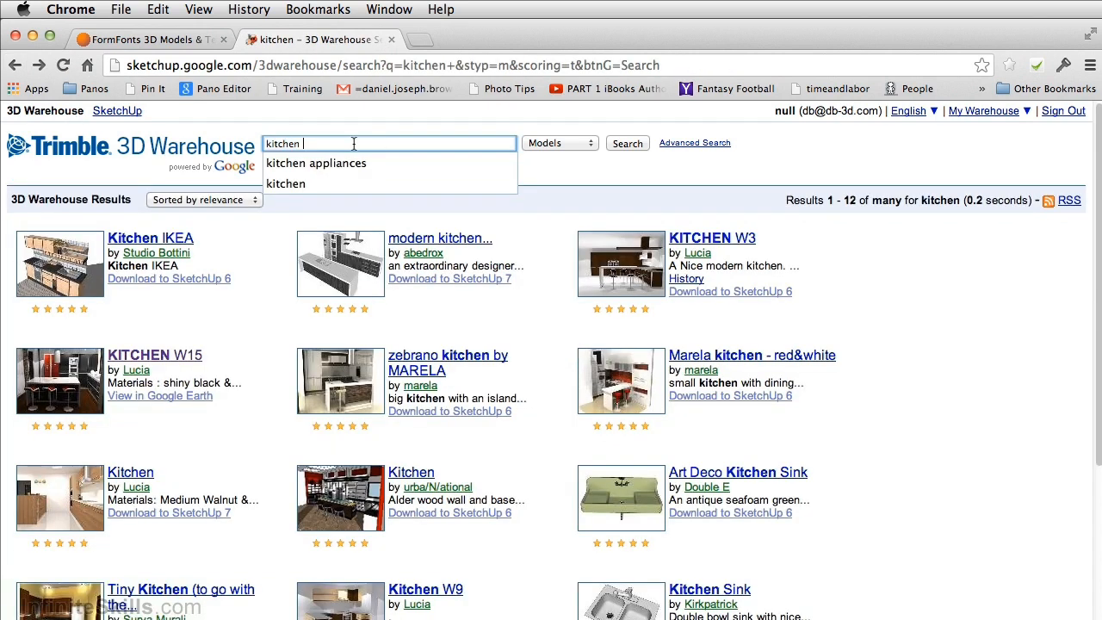
left_click(354, 161)
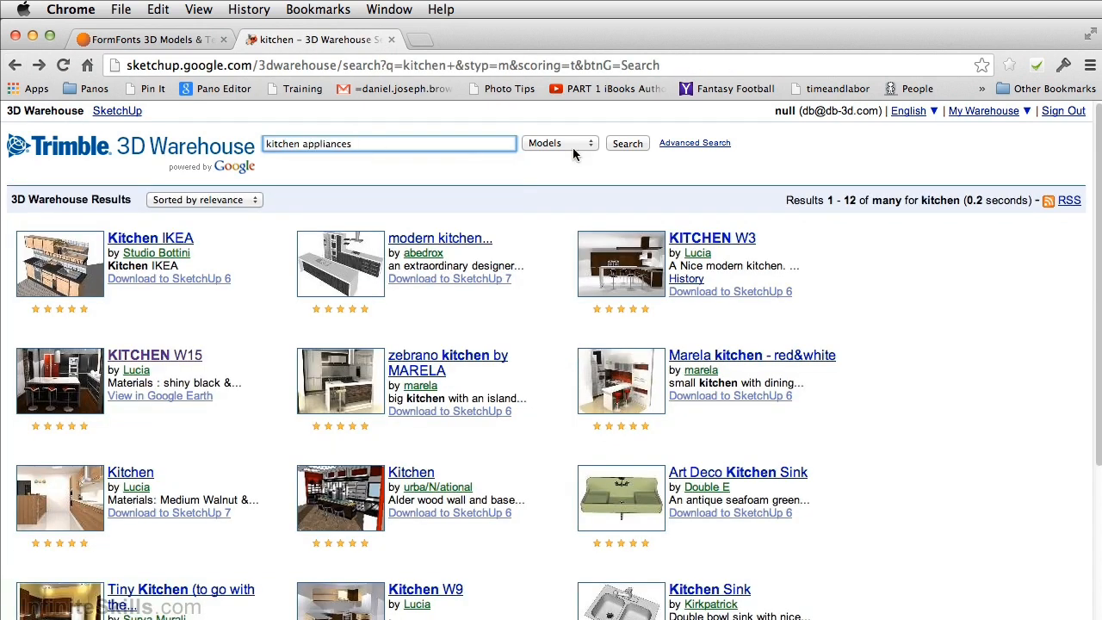
left_click(573, 147)
left_click(555, 156)
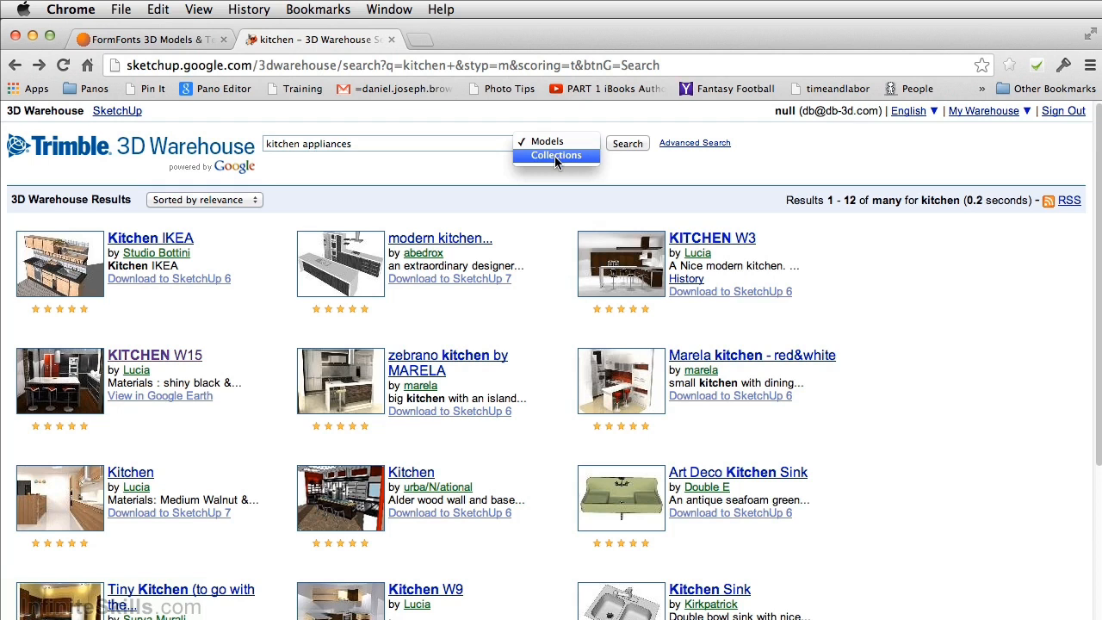
left_click(623, 145)
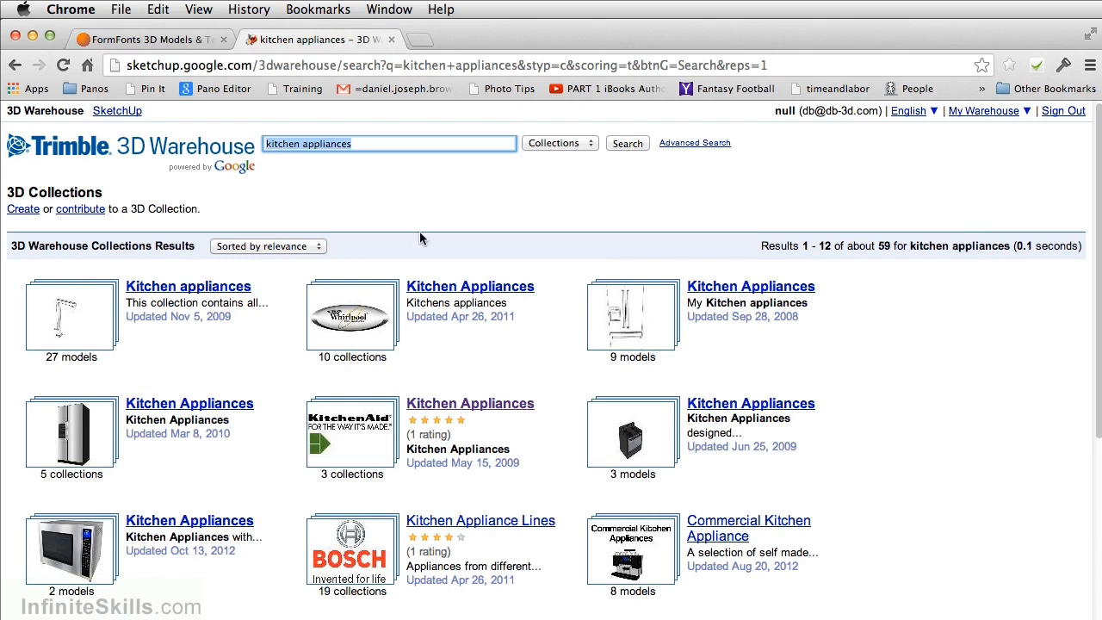
- Open the KitchenAid-branded Kitchen Appliances collection and, within it, the KitchenAid Dynamic Component Models collection
scroll(419, 238, "down", 2)
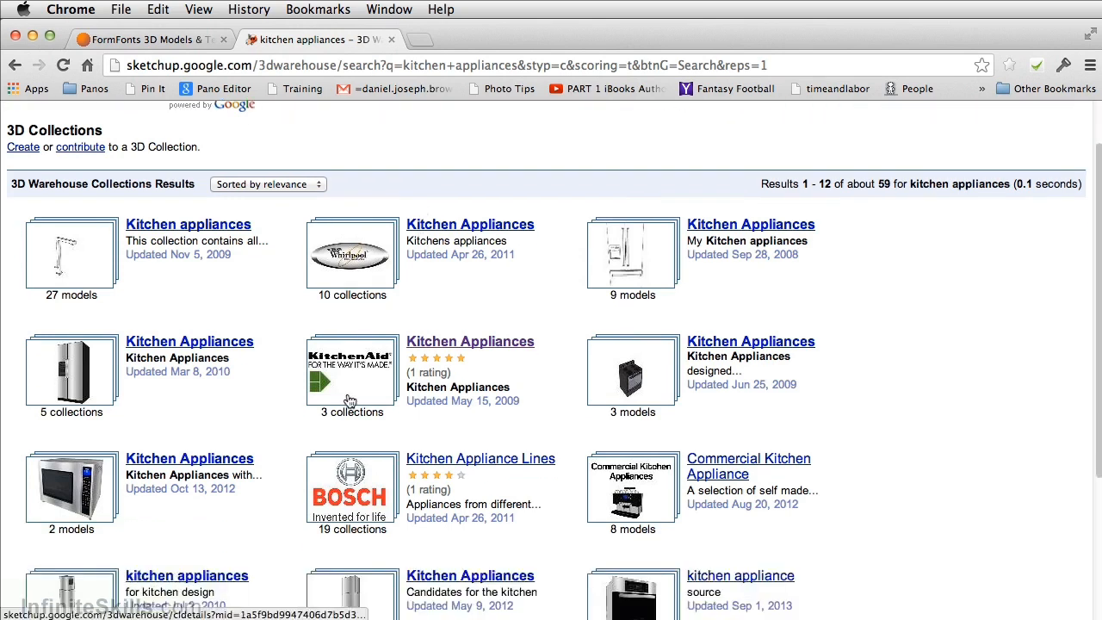
scroll(334, 392, "down", 1)
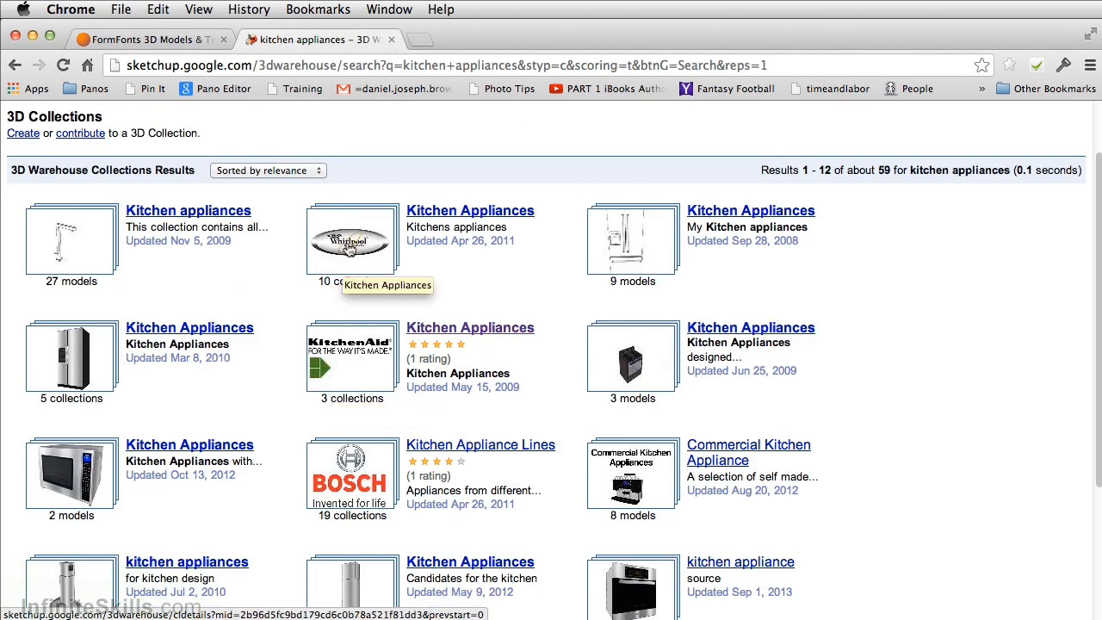
left_click(339, 365)
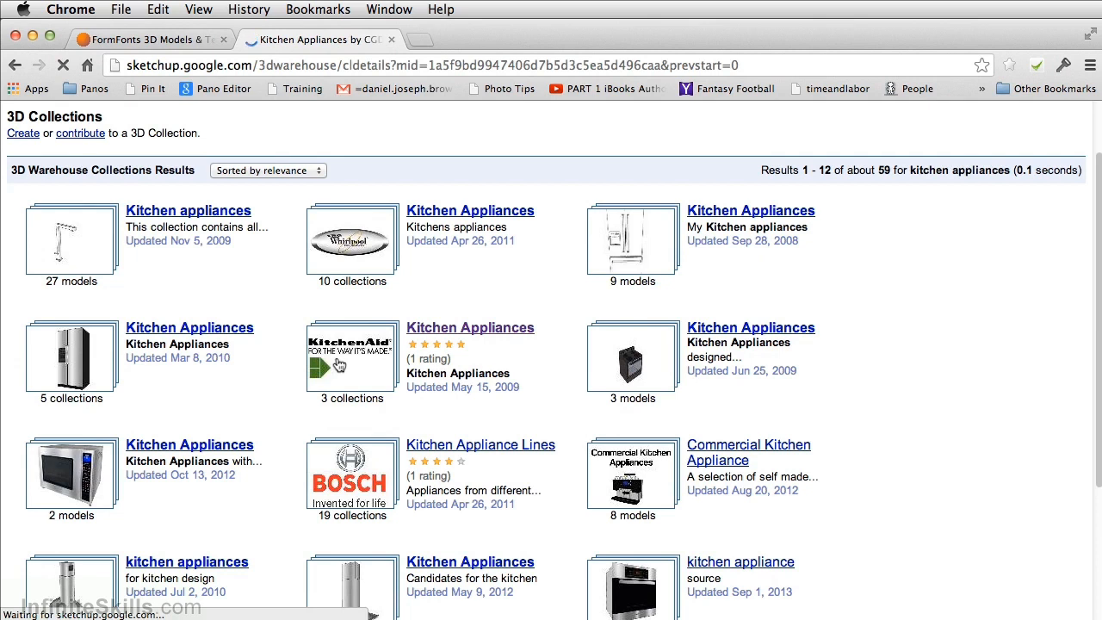
scroll(372, 350, "down", 3)
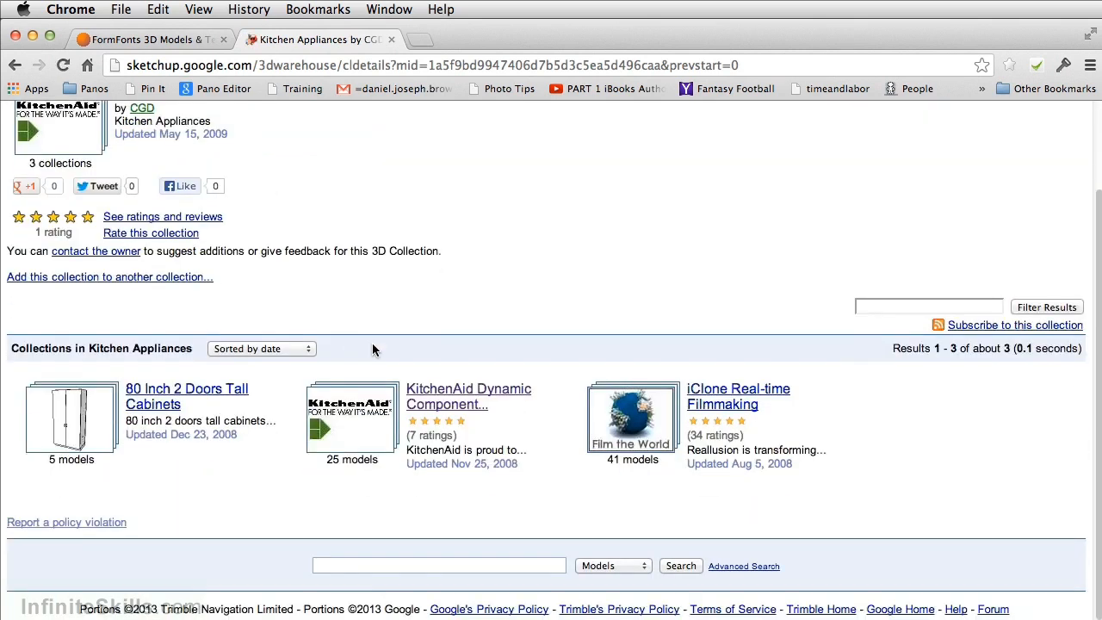
left_click(351, 414)
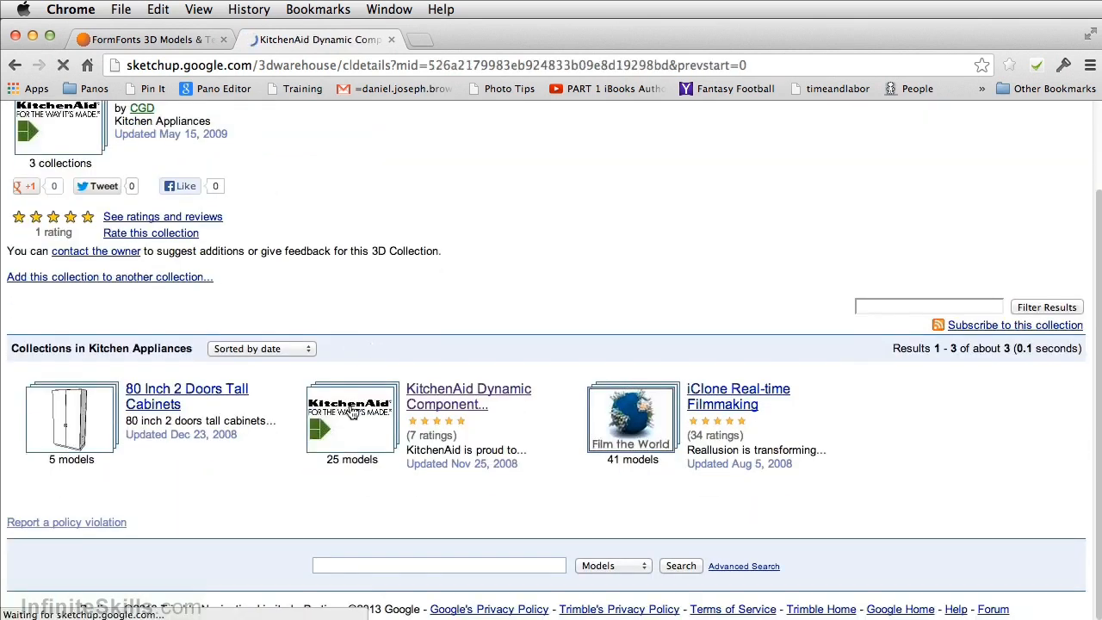
- Browse to the second page of the KitchenAid models and open the KitchenAid Dual Fuel Range
scroll(392, 337, "down", 10)
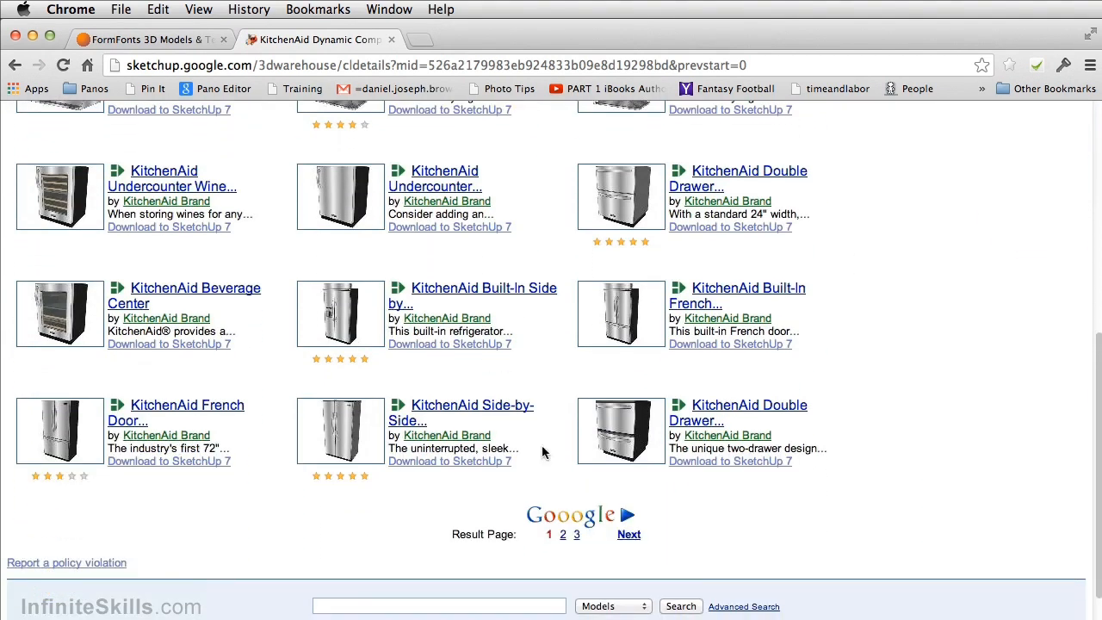
left_click(628, 536)
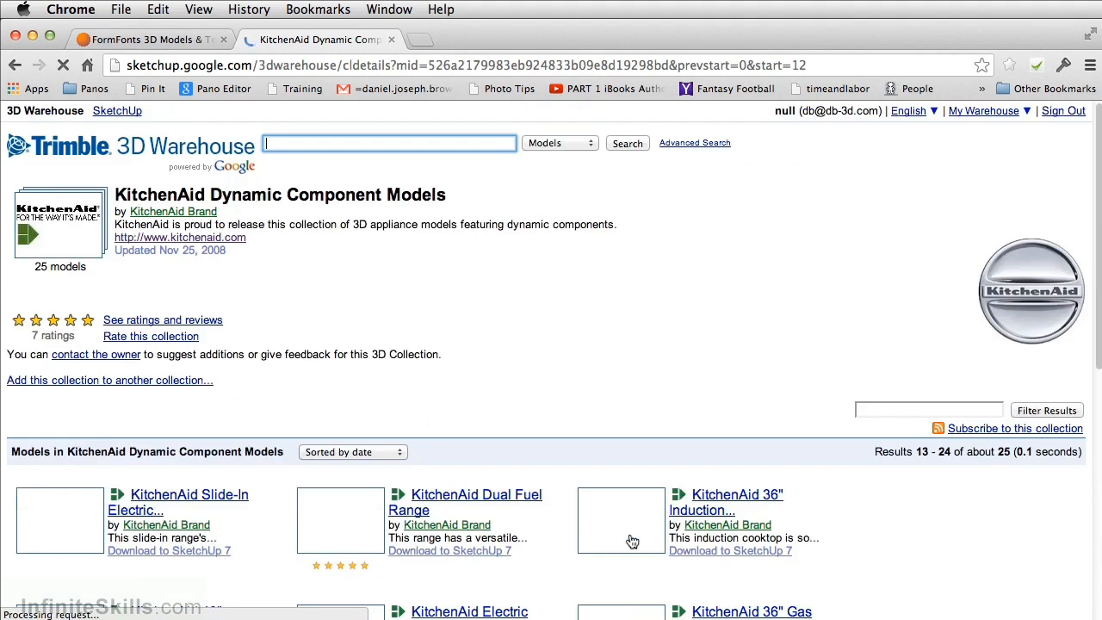
scroll(506, 451, "down", 5)
scroll(508, 444, "down", 4)
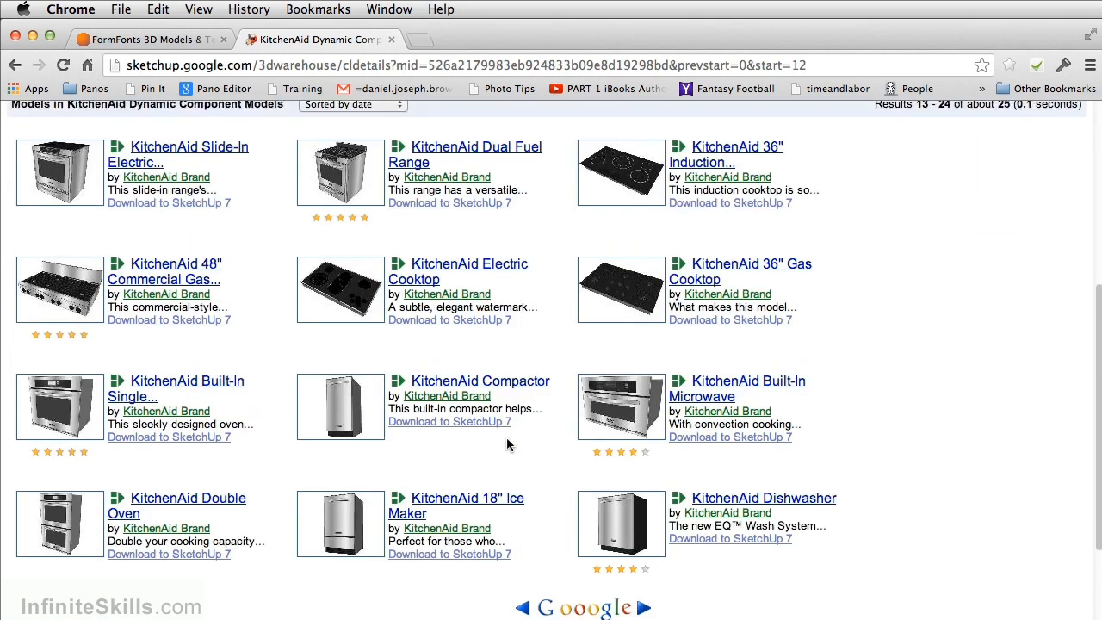
scroll(506, 445, "up", 3)
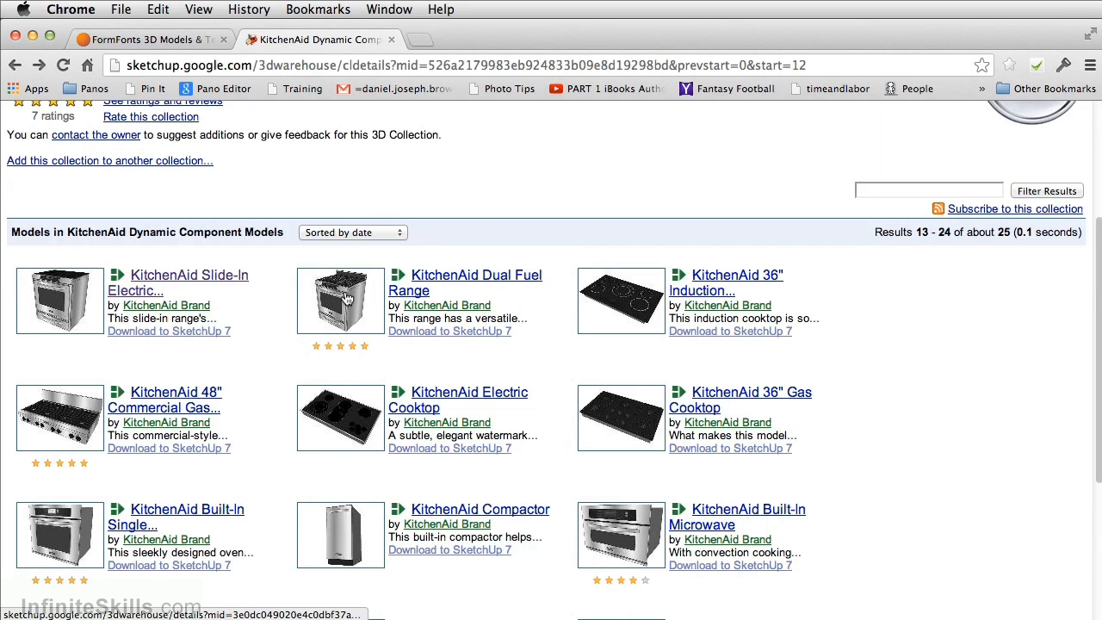
left_click(346, 298)
- Preview the Dual Fuel Range in 3D and rotate it to face the front
scroll(347, 305, "down", 1)
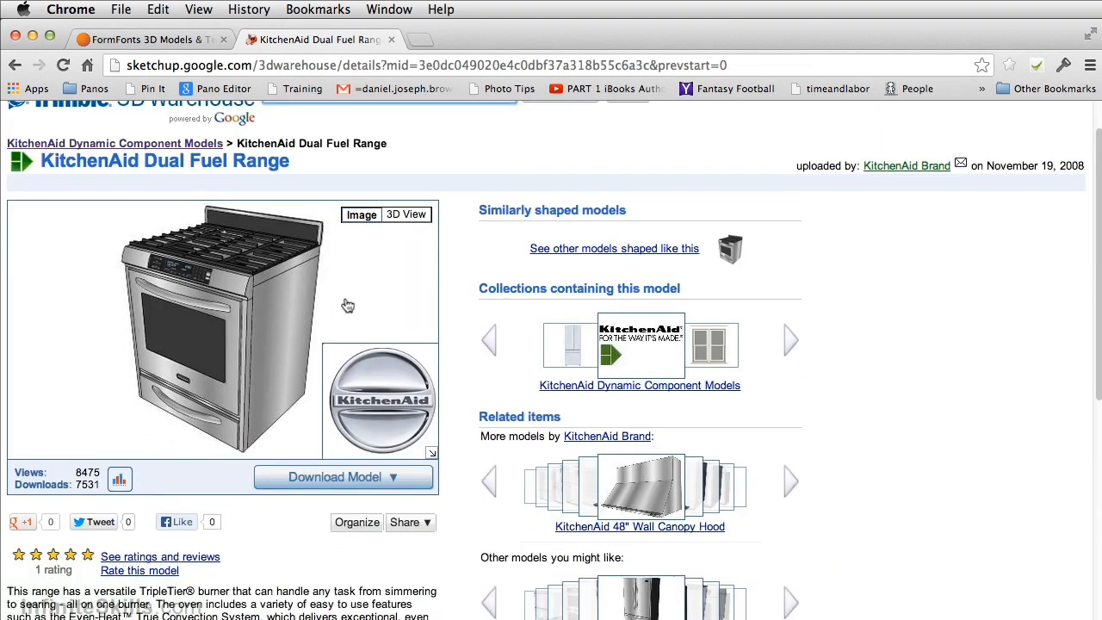
left_click(407, 216)
mouse_move(255, 352)
left_mouse_down()
mouse_move(390, 329)
mouse_move(106, 342)
mouse_move(305, 349)
mouse_move(339, 332)
left_mouse_up()
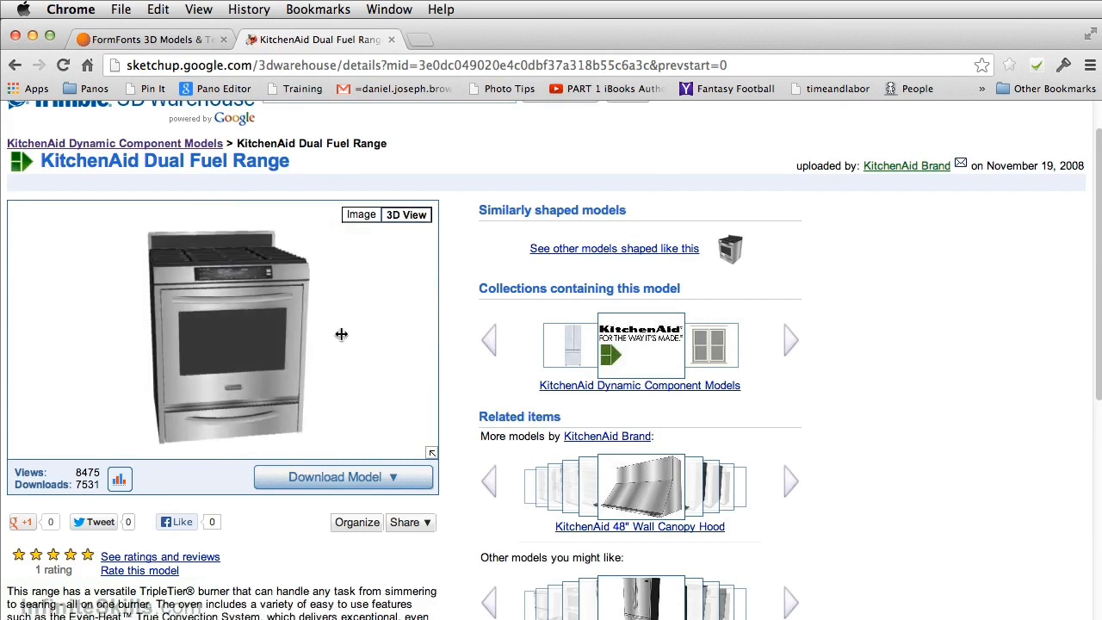
- Download the Dual Fuel Range as a SketchUp 7 file, saving "30 dual fuel range sa.skp" in the Chapter 11 folder
left_click(386, 476)
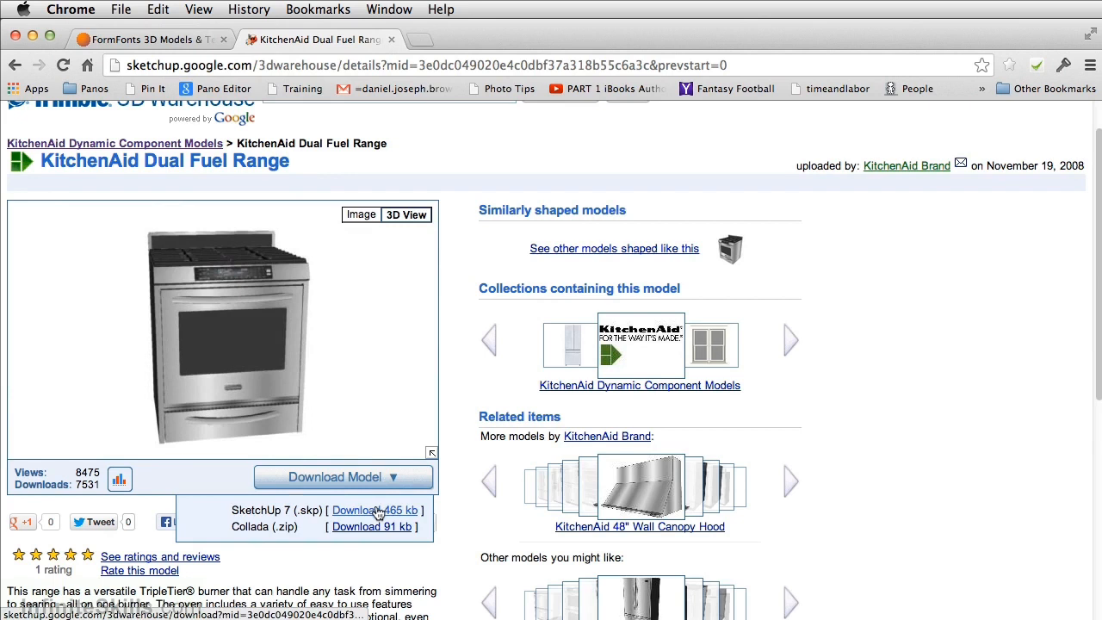
left_click(379, 510)
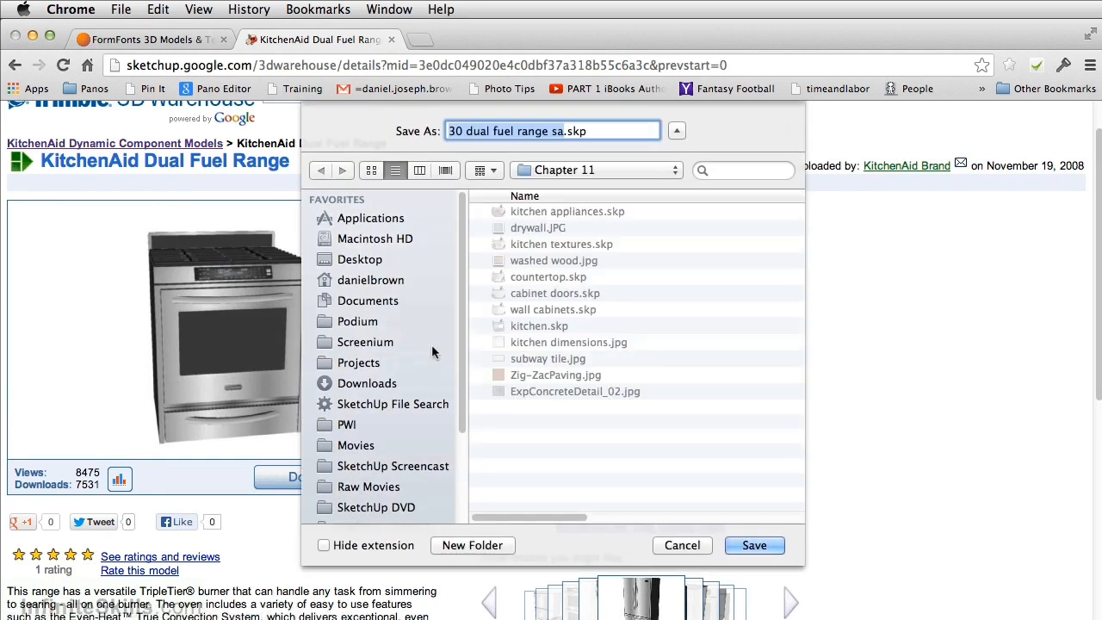
left_click(755, 547)
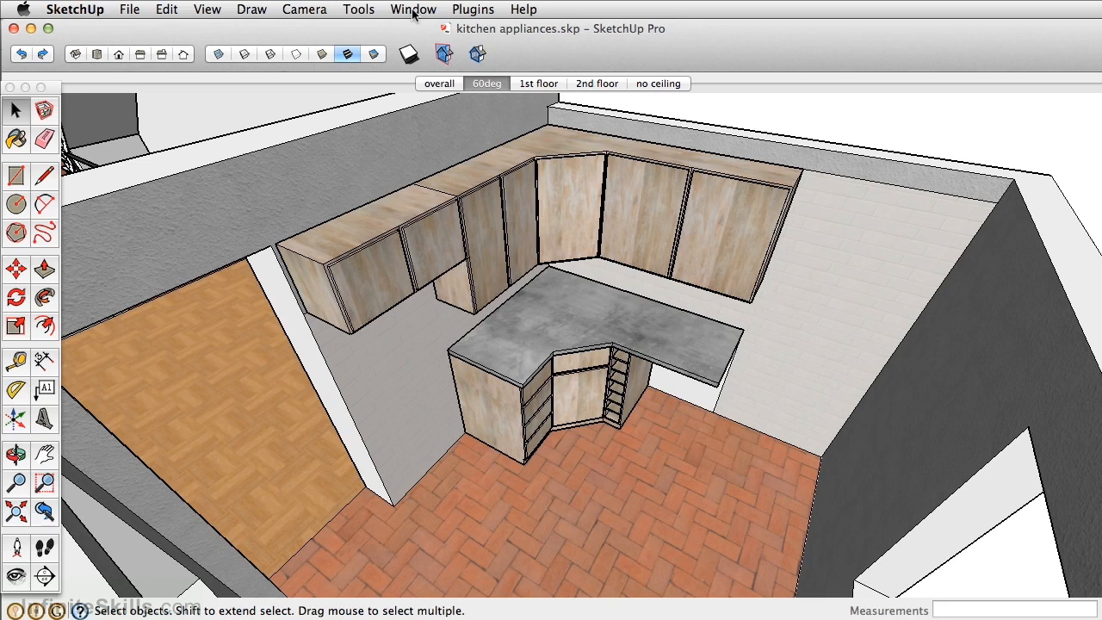
- In SketchUp, open the component browser and search the 3D Warehouse for "kitchen aid range"
left_click(414, 10)
left_click(449, 134)
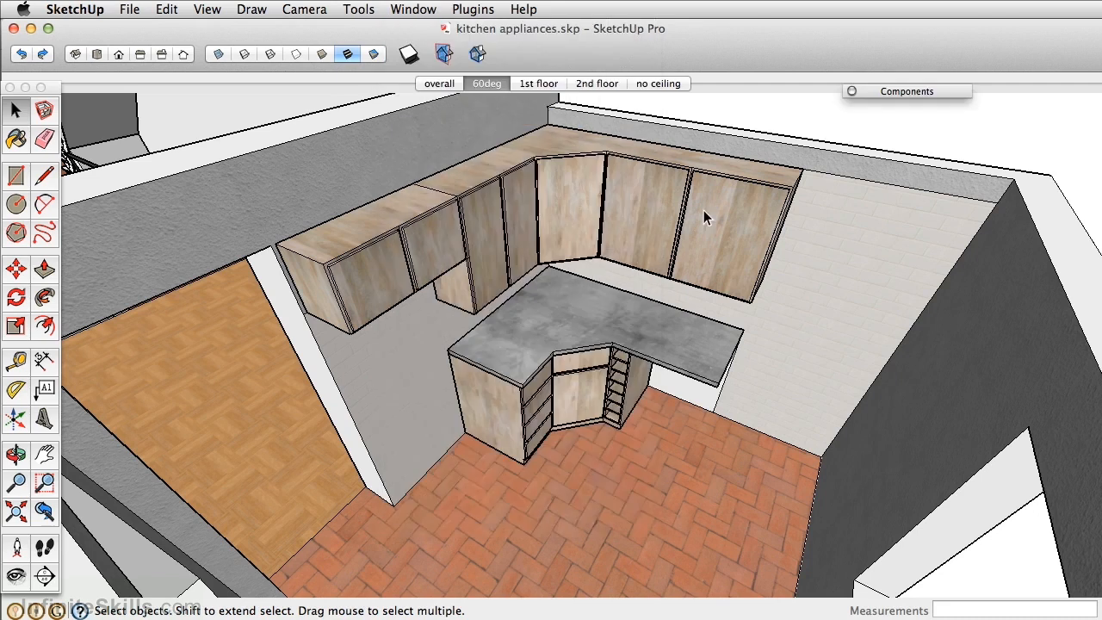
left_click(883, 95)
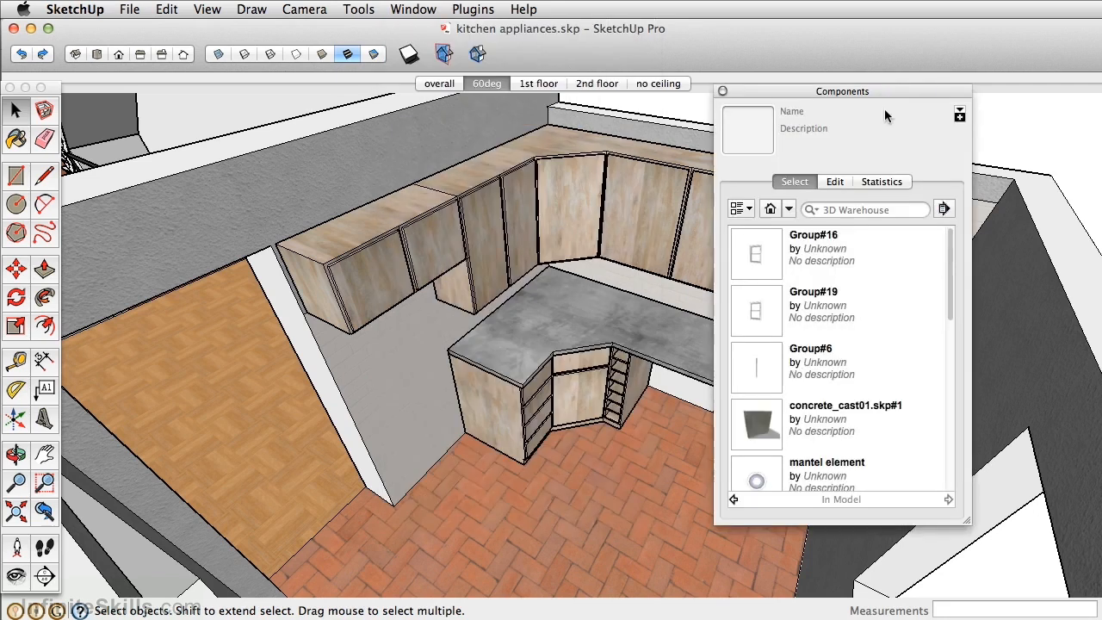
left_click(869, 208)
type("ki")
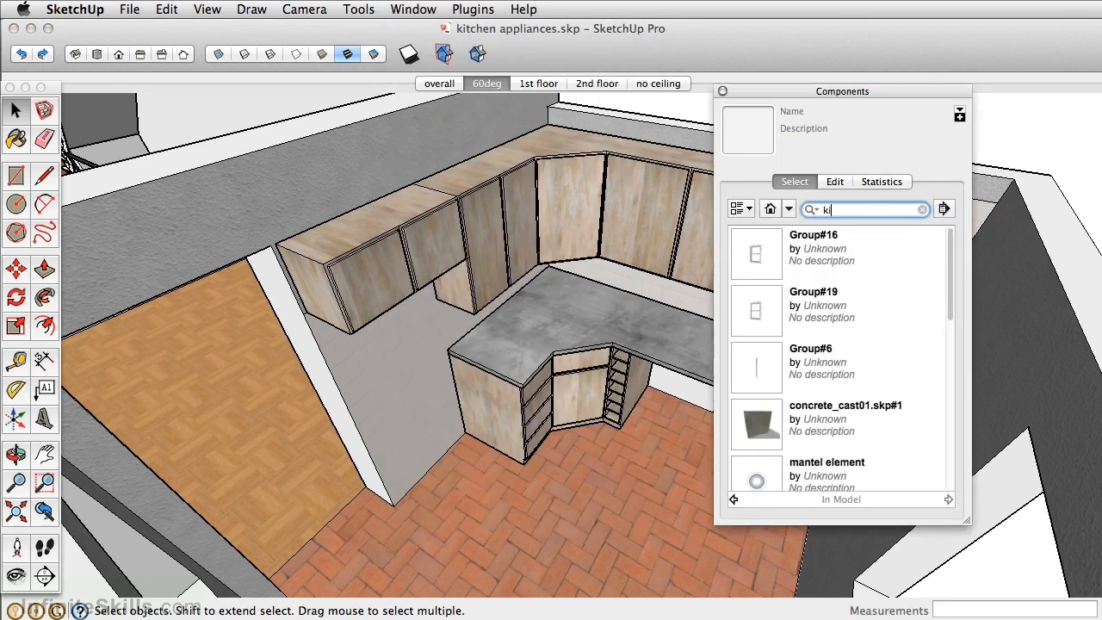
type("tchen aid range")
key("Return")
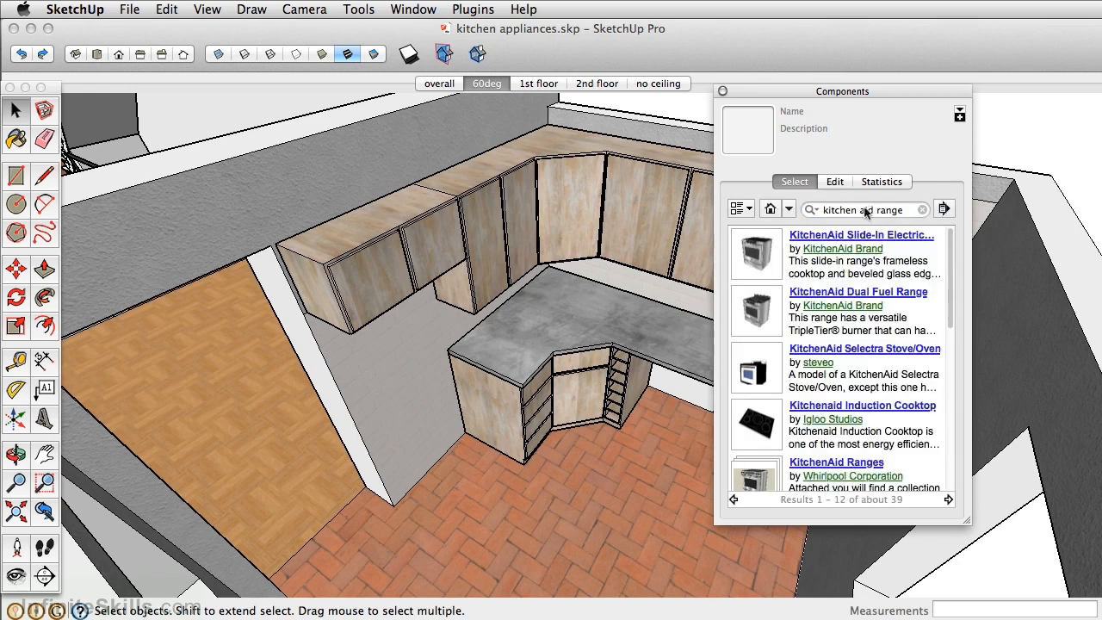
- Insert the KitchenAid Dual Fuel Range beside the drawer cabinet and move it against the countertop's end and the back wall
left_click(758, 315)
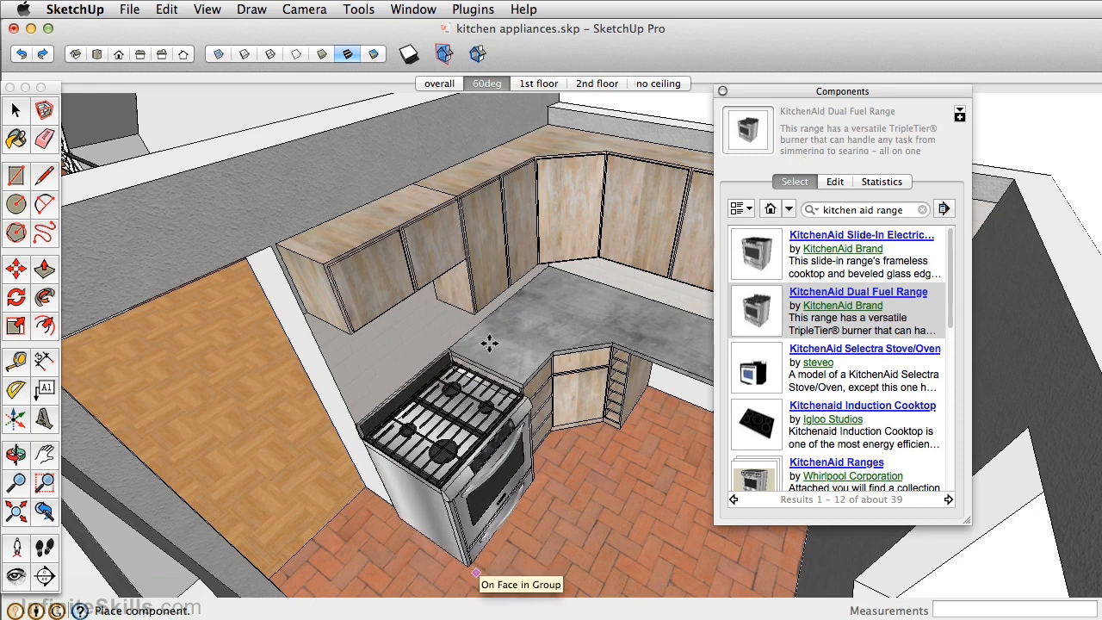
left_click(475, 568)
scroll(441, 337, "up", 5)
middle_click_drag(442, 337, 226, 365)
scroll(344, 371, "up", 4)
left_click(428, 387)
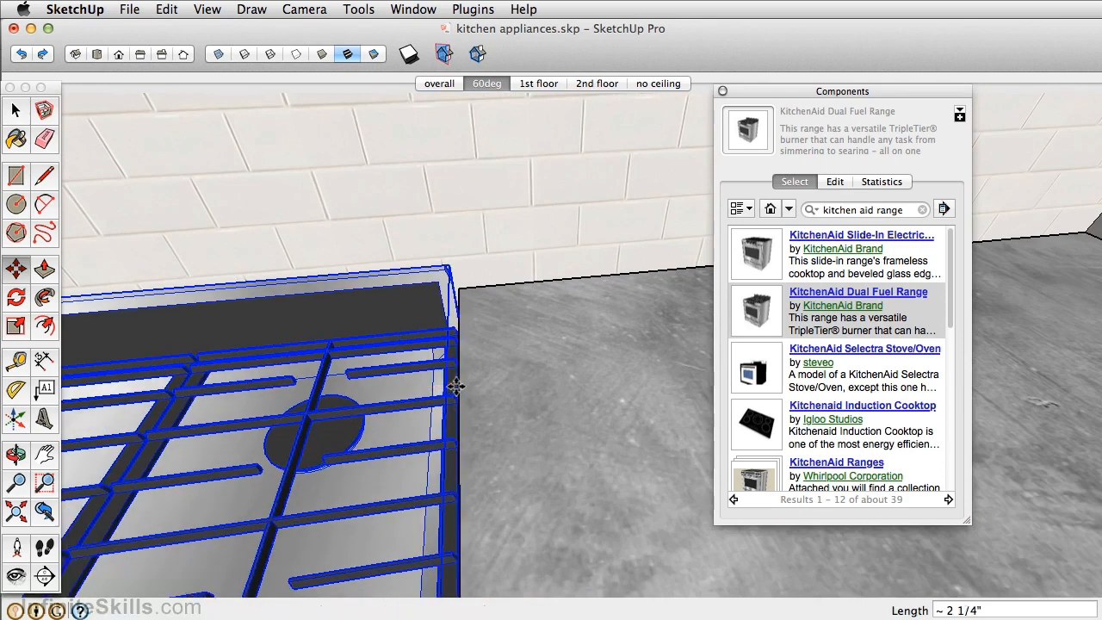
scroll(455, 383, "down", 5)
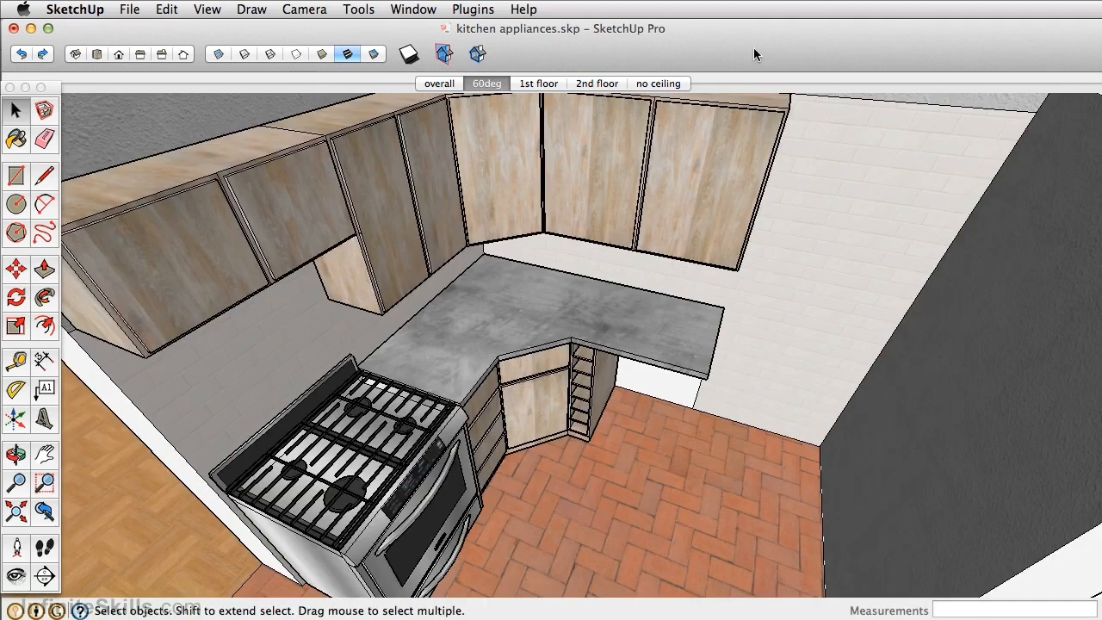
- Measure the gap from the countertop's far end to the adjoining dark wall with the Tape Measure
middle_click_drag(546, 351, 563, 384)
key("t")
left_click(574, 293)
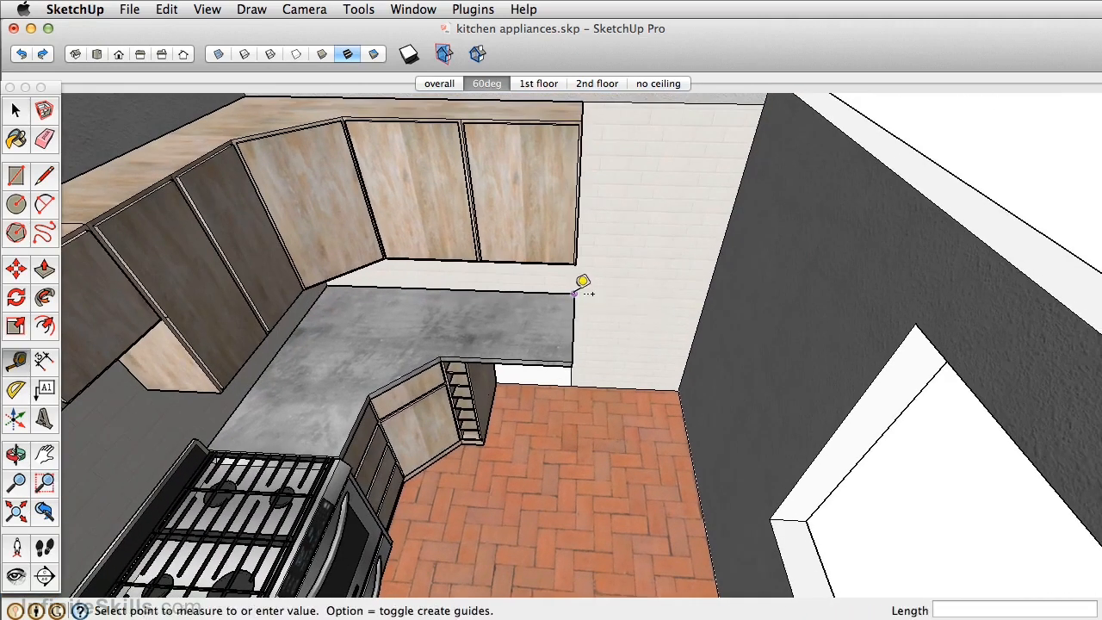
left_click(705, 297)
middle_click_drag(645, 293, 717, 305)
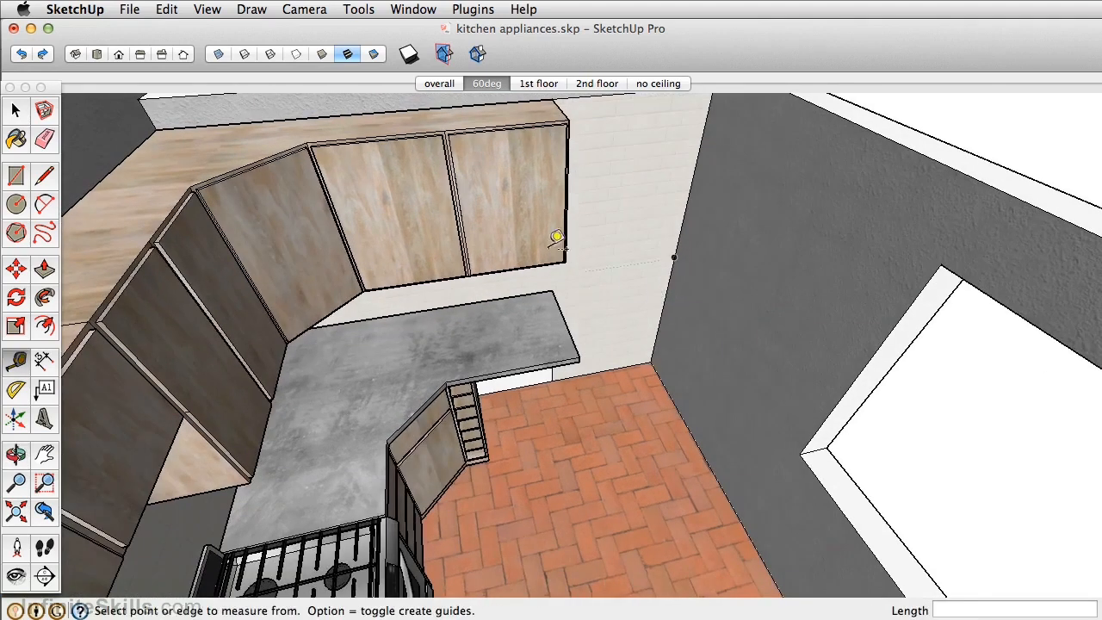
- Reopen the component browser and search the 3D Warehouse for "32" refridgerator"
left_click(413, 9)
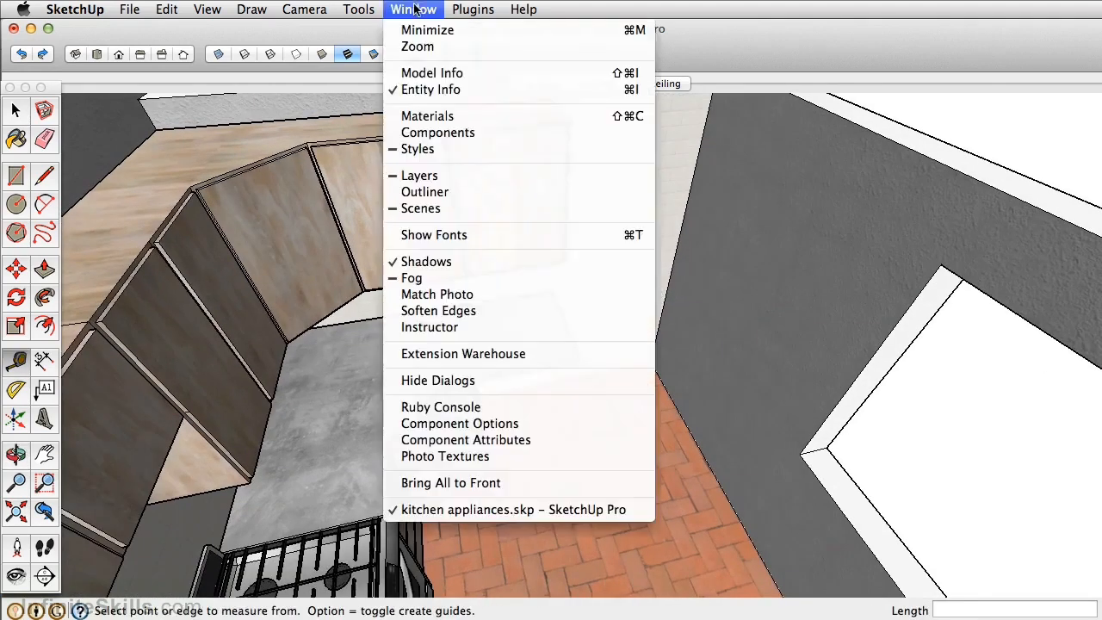
left_click(454, 133)
triple_click(896, 210)
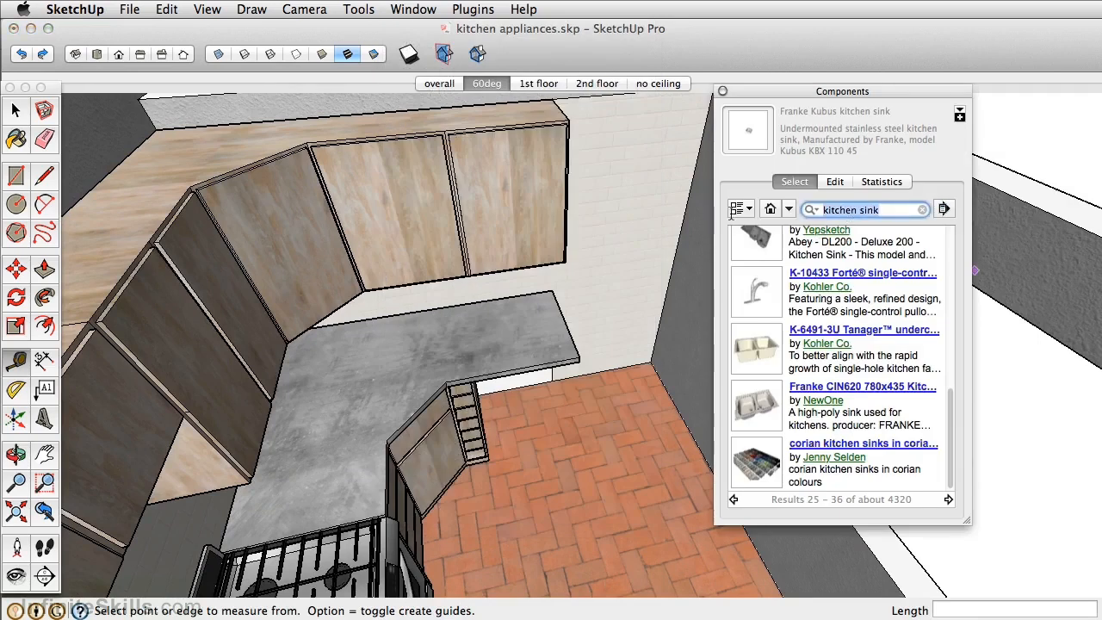
type("32\"")
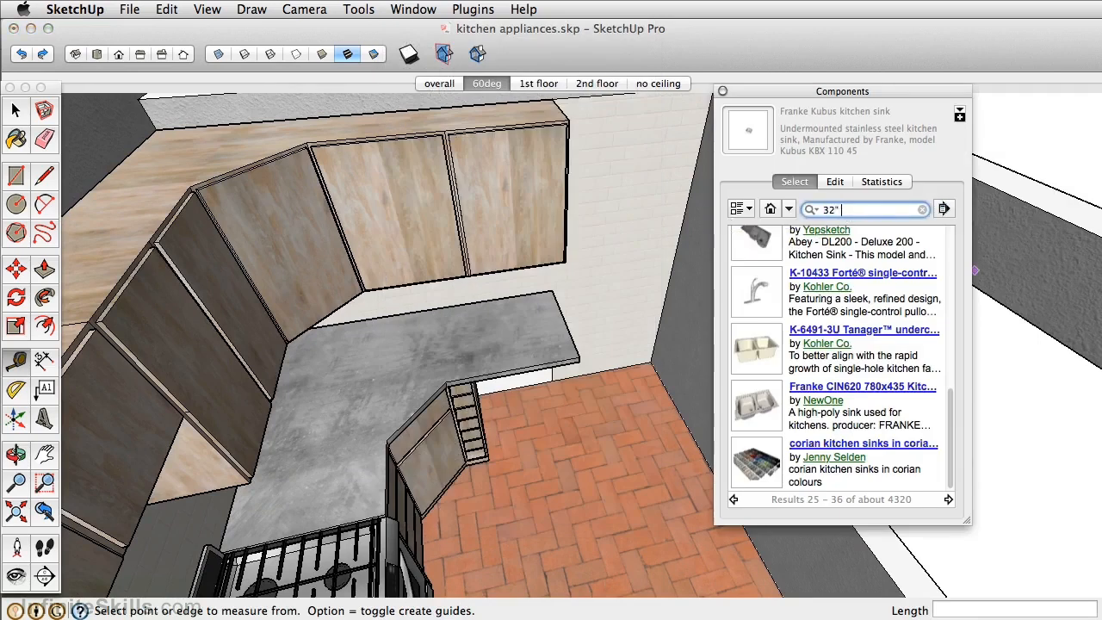
type(" refridgerator")
key("Return")
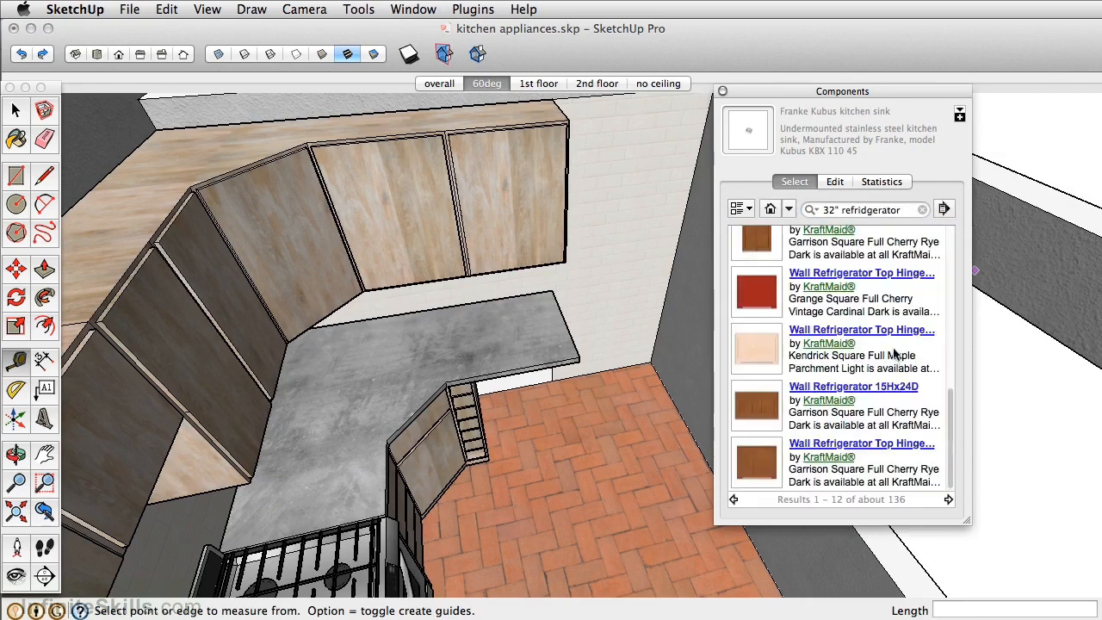
- Insert the KitchenAid 32" Wide Refrigerator on the brick floor near the countertop's end and close the component browser
scroll(892, 353, "up", 5)
left_click(776, 260)
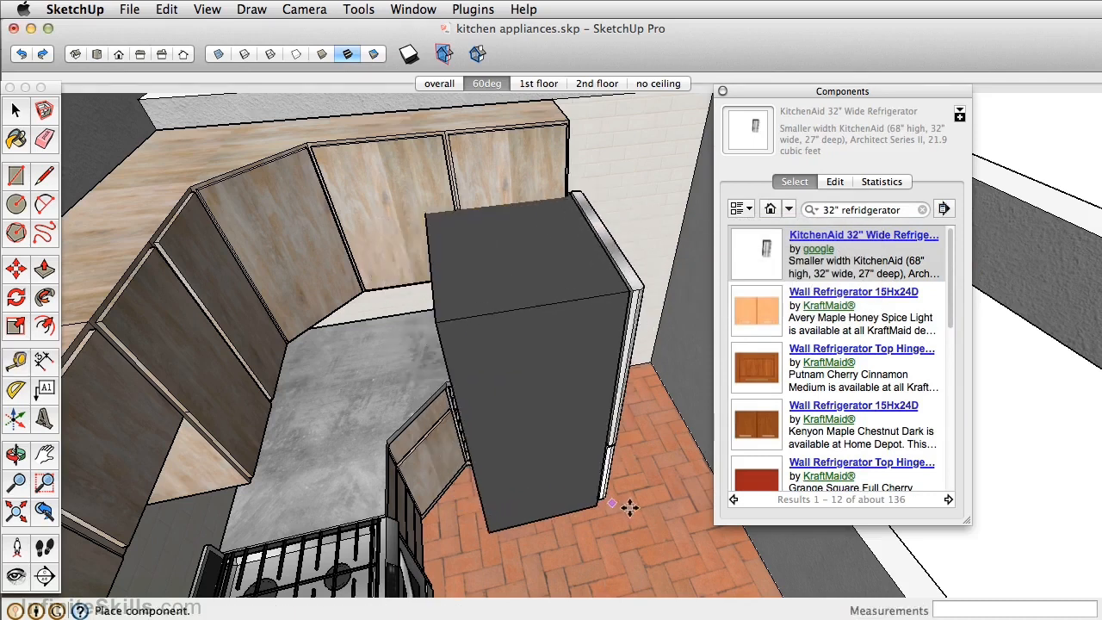
left_click(650, 510)
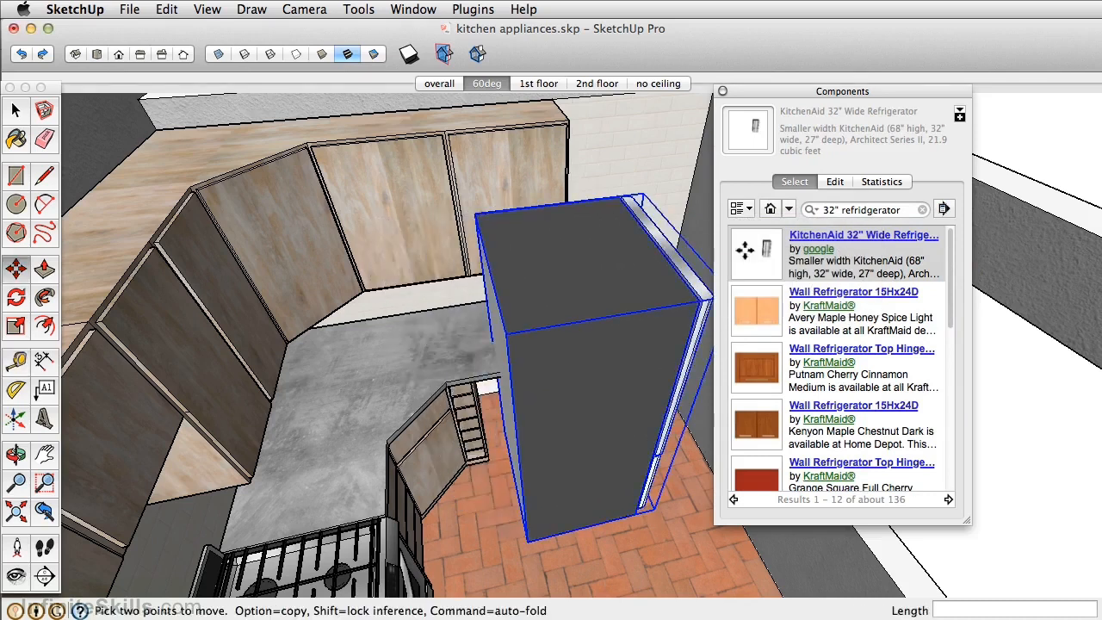
left_click(723, 91)
- Rotate the refrigerator 90 degrees about its vertical axis so its doors face away from the light tiled wall
middle_click_drag(716, 267, 576, 322)
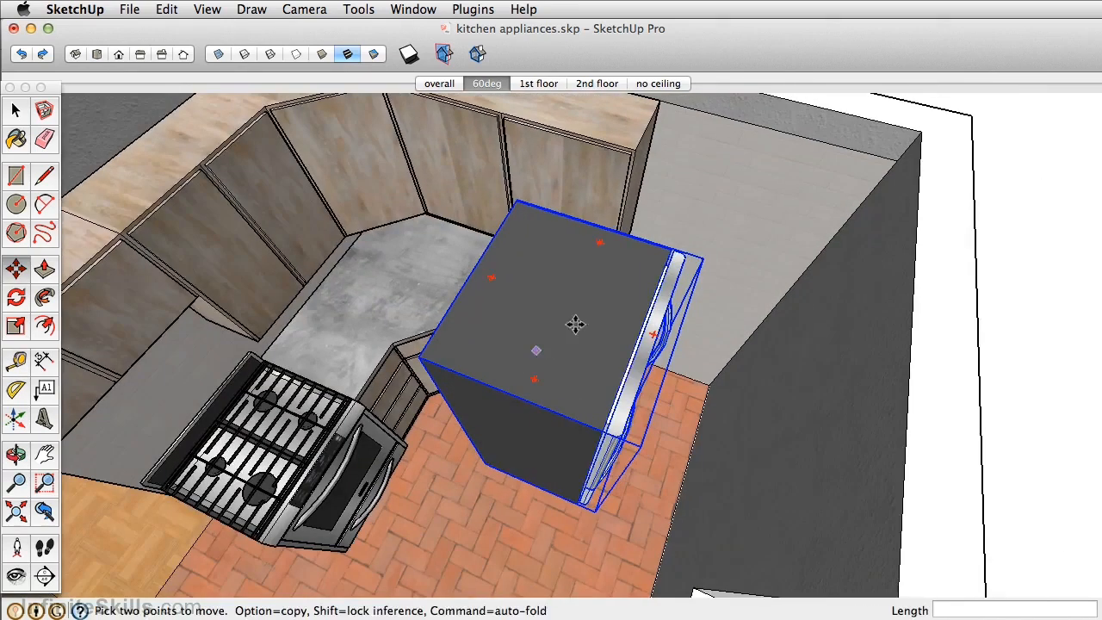
key("q")
left_click(602, 241)
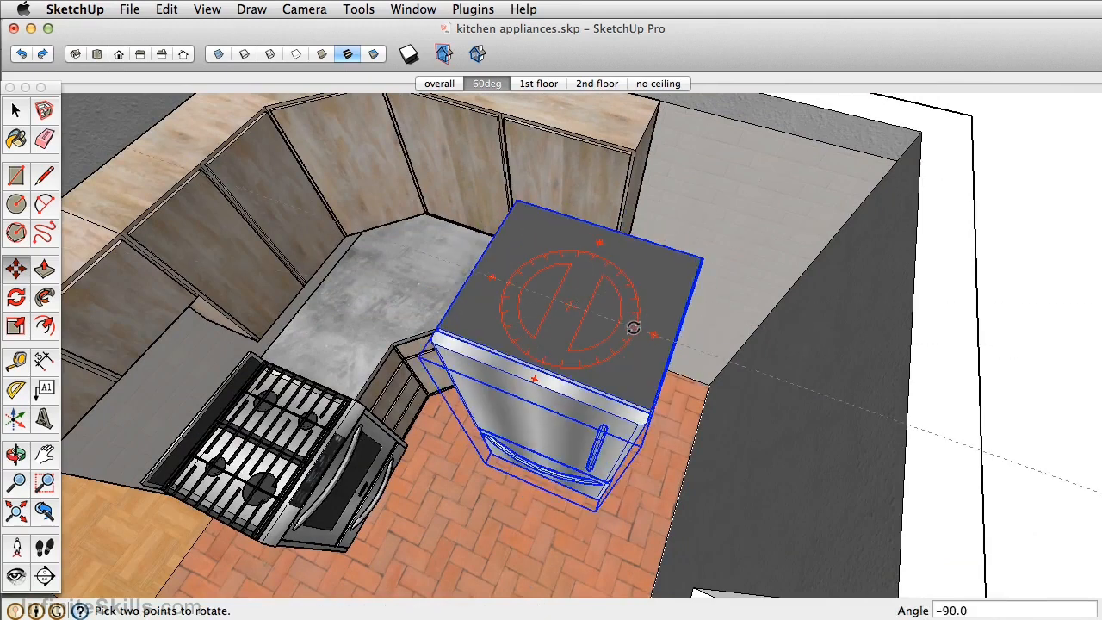
left_click(633, 330)
- Move the refrigerator into the gap beside the countertop's end and back against the tiled wall
key("m")
middle_click_drag(560, 313, 657, 302)
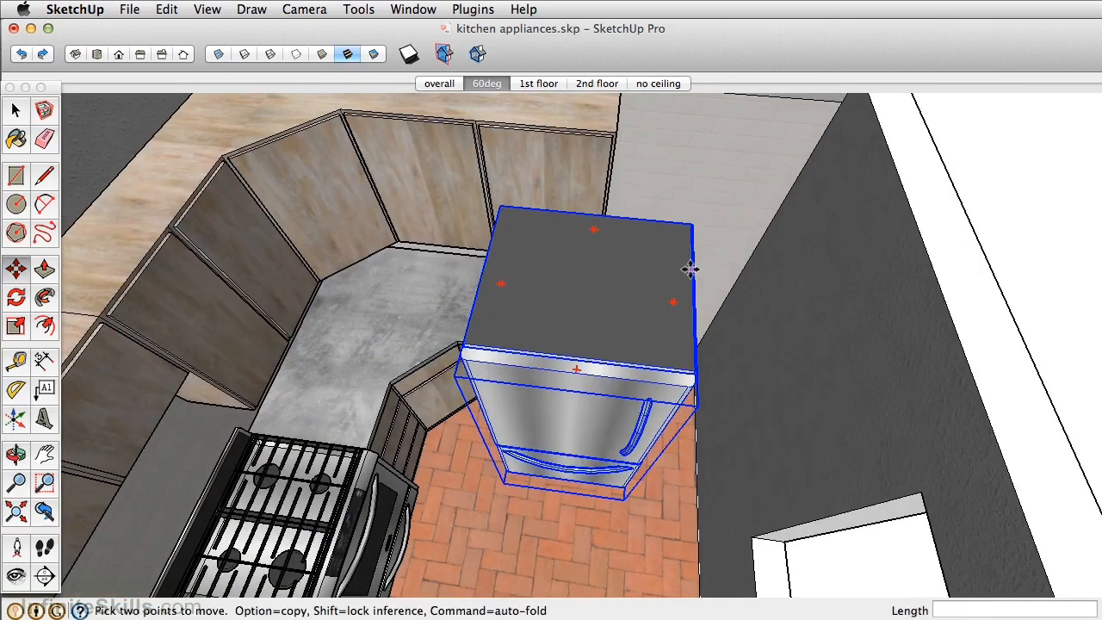
left_click(681, 267)
left_click(854, 294)
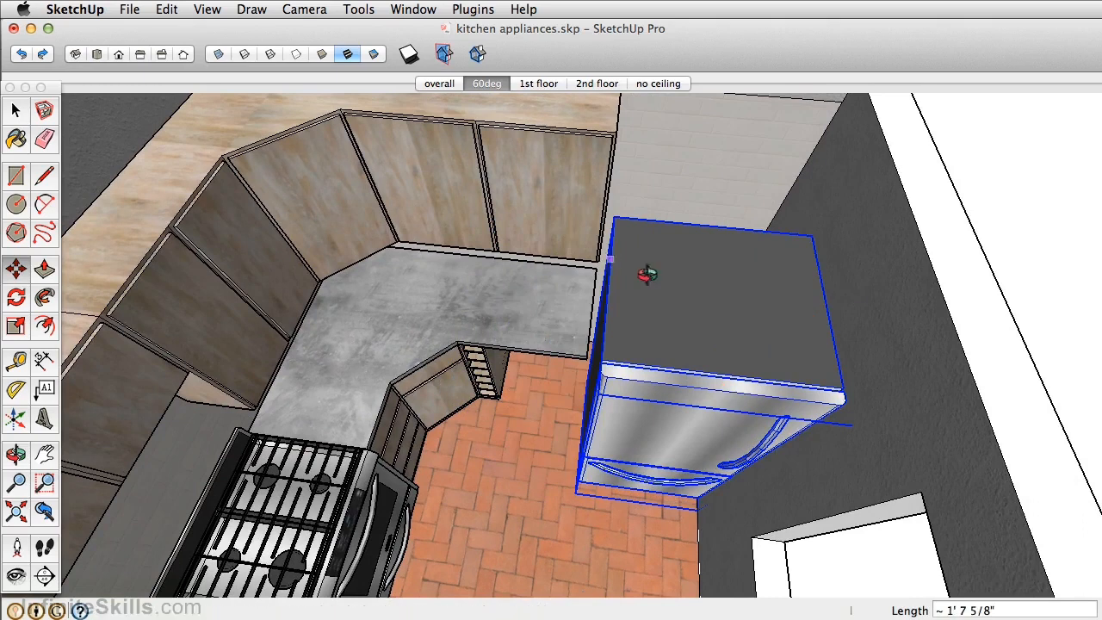
middle_click_drag(667, 284, 828, 318)
middle_click_drag(629, 123, 602, 288)
left_click(593, 284)
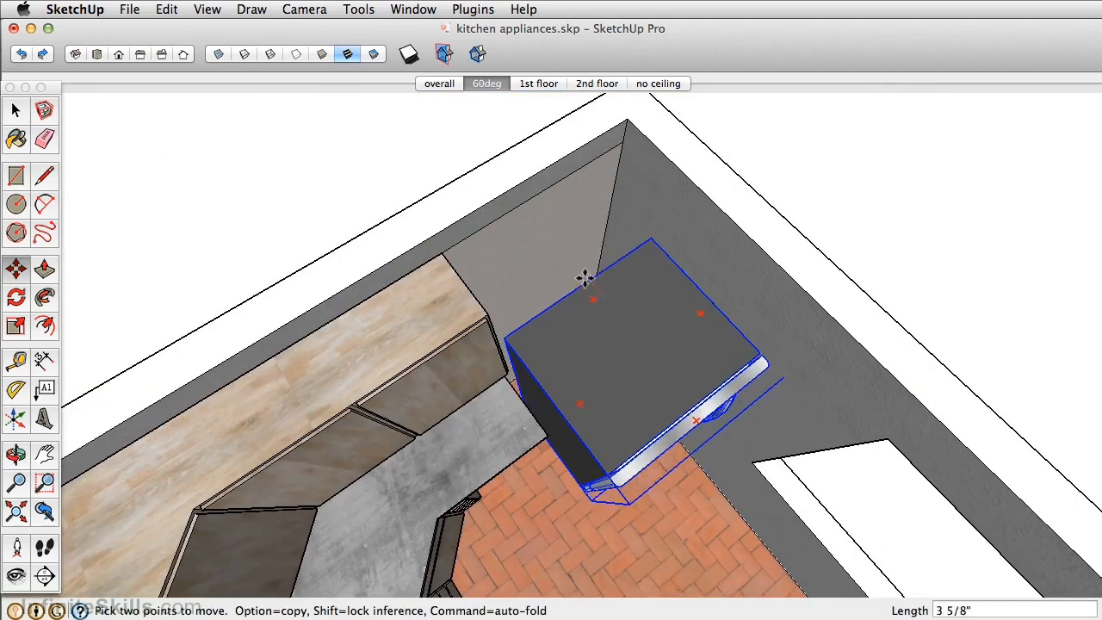
left_click(554, 238)
- Flip the refrigerator along the component's red axis, and move it 1 inch along the green axis
middle_click_drag(642, 316, 499, 159)
scroll(551, 396, "up", 2)
middle_click_drag(572, 461, 663, 416)
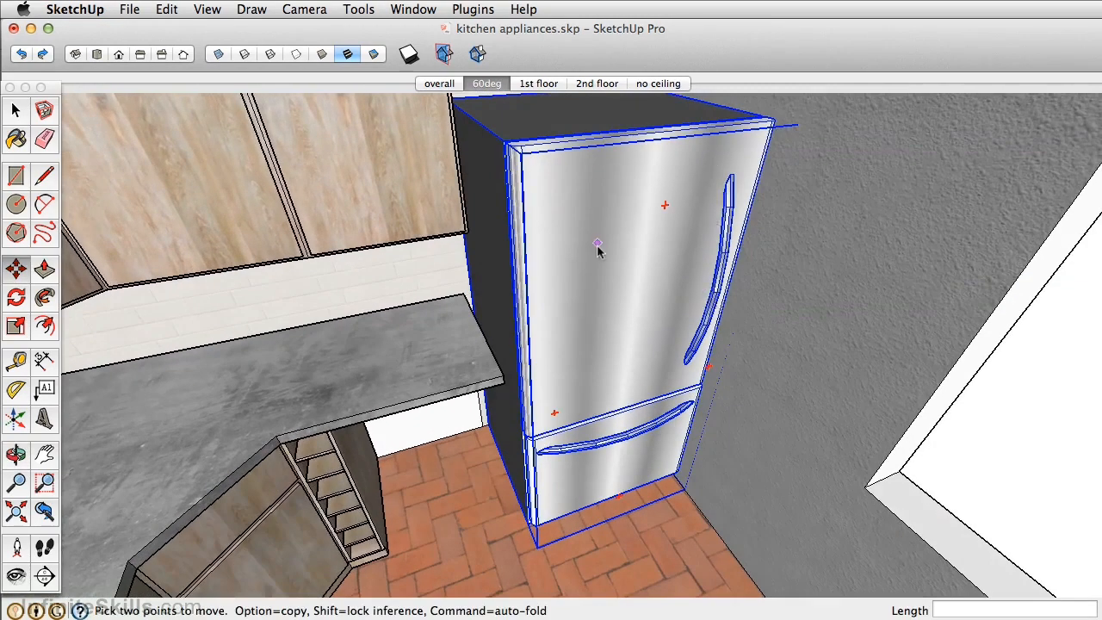
right_click(608, 324)
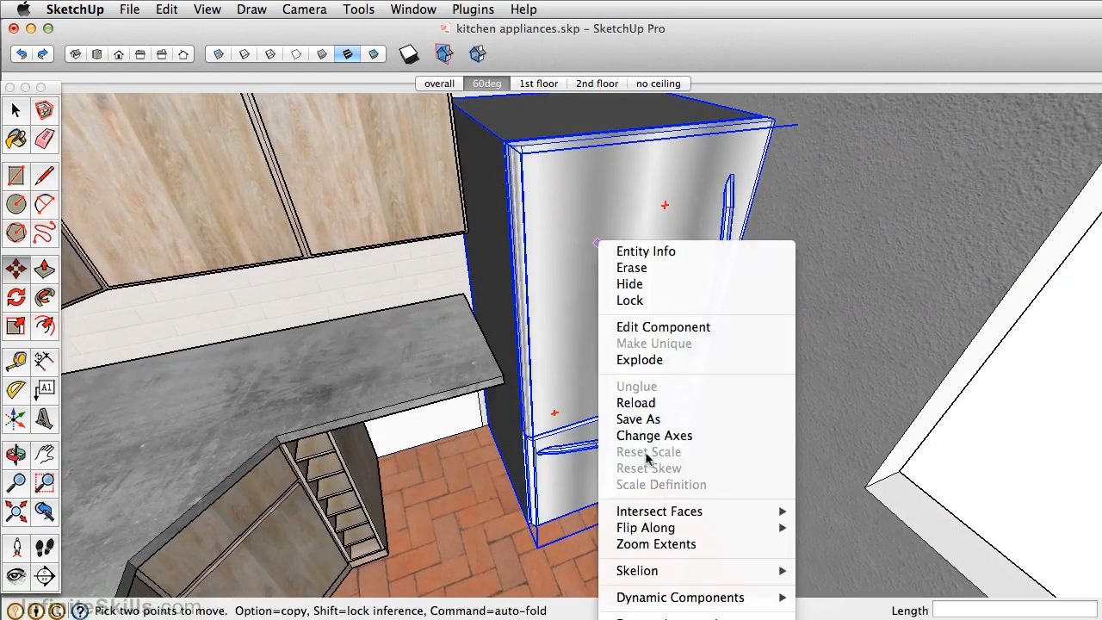
mouse_move(655, 529)
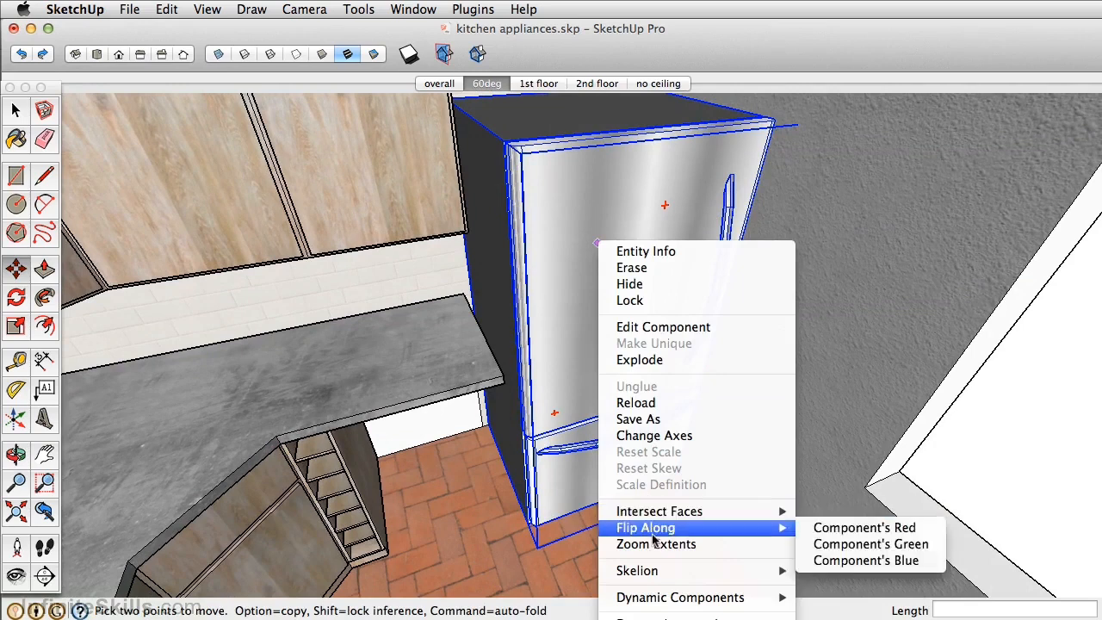
left_click(915, 532)
left_click(713, 264)
type("1")
key("Return")
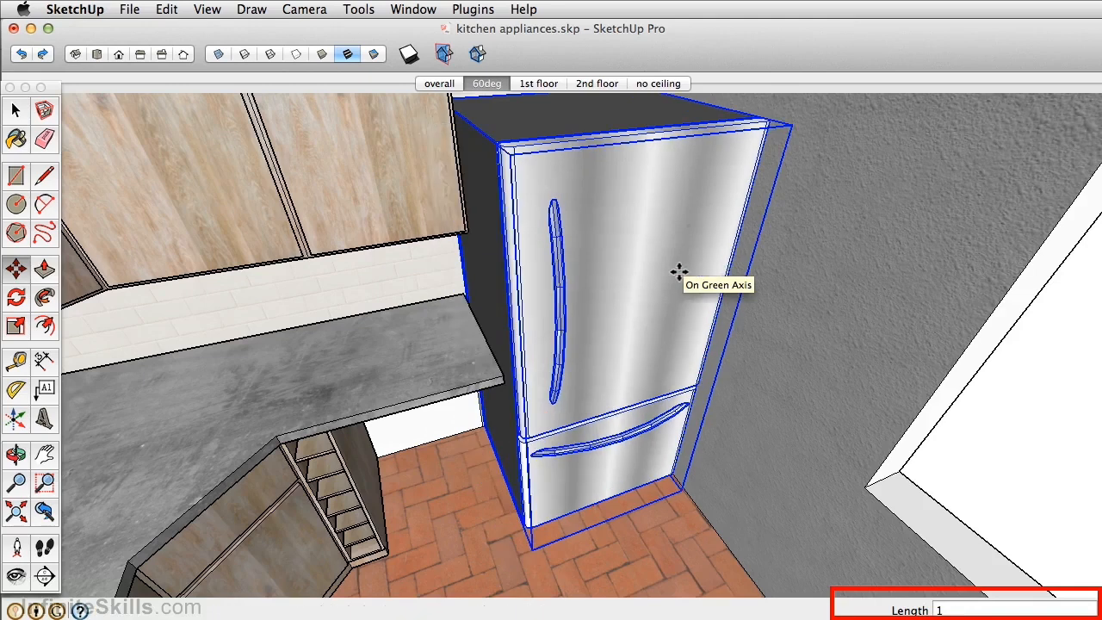
- Open the concrete countertop for editing and select its top face
middle_click_drag(679, 272, 532, 302)
scroll(532, 301, "up", 2)
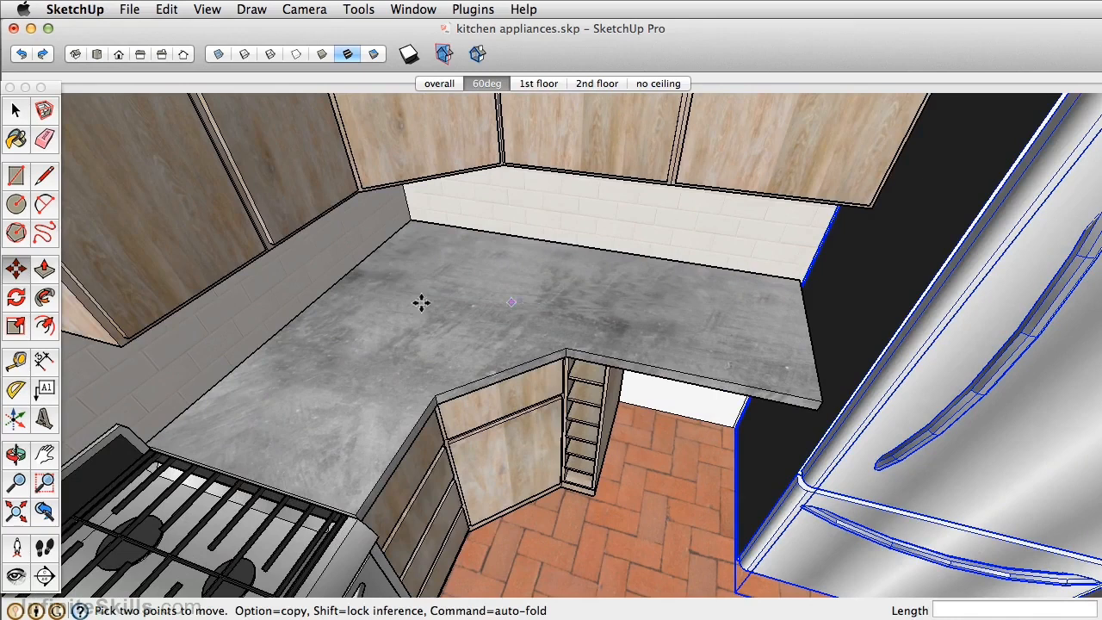
key("space")
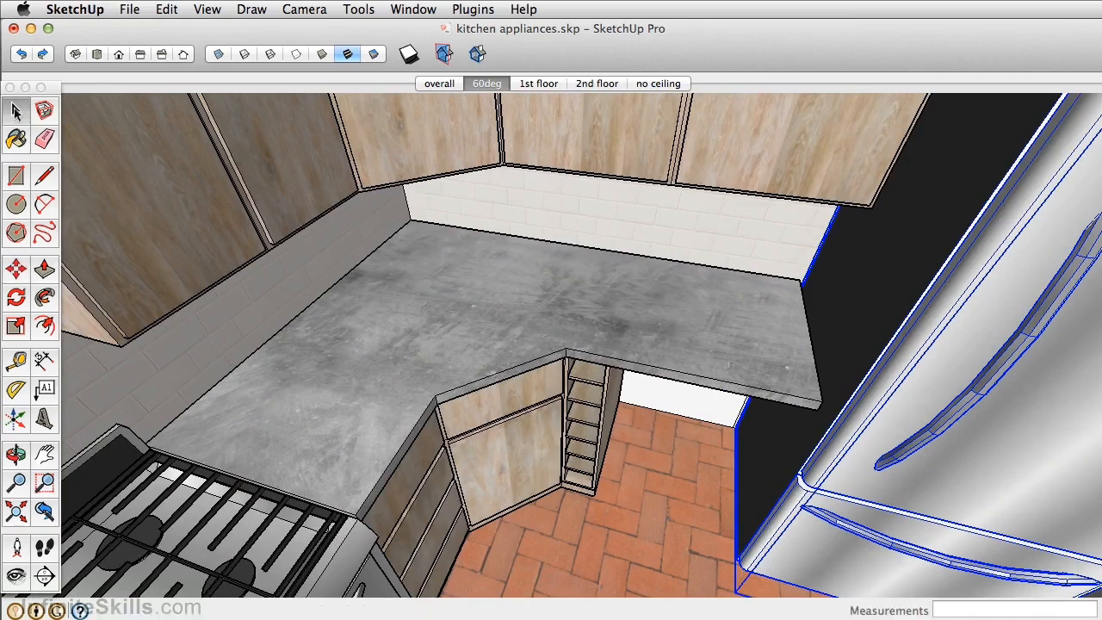
double_click(507, 320)
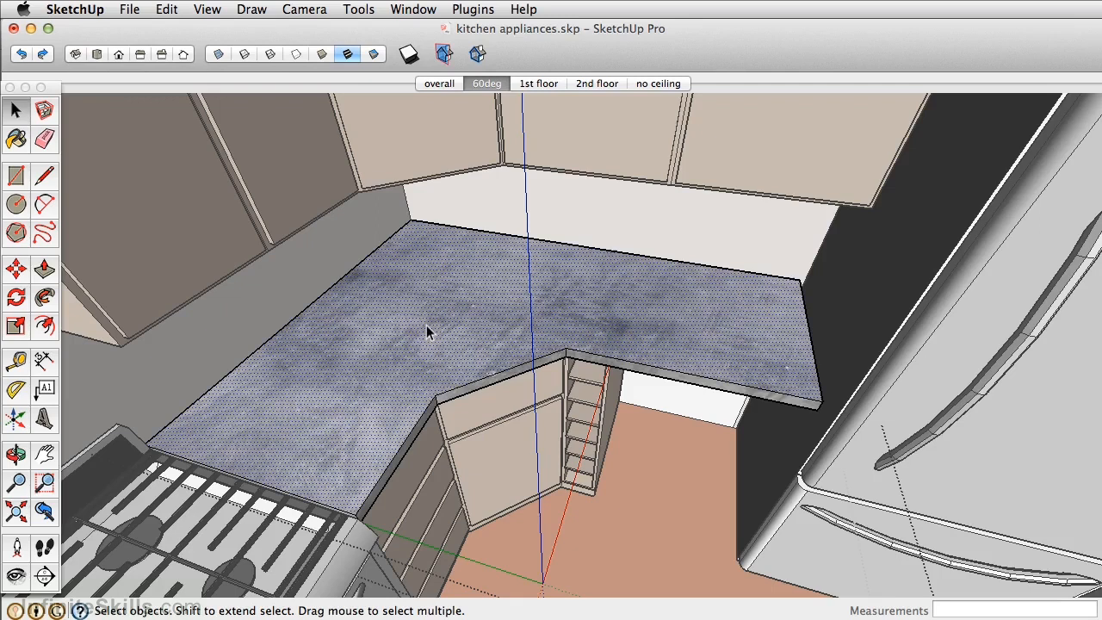
- Import FF_Model_ID9012_1_Undermounted_kitchen_sink_40cmx40cm_FMH.skp and place the sink on the countertop near the inner wall corner
left_click(131, 8)
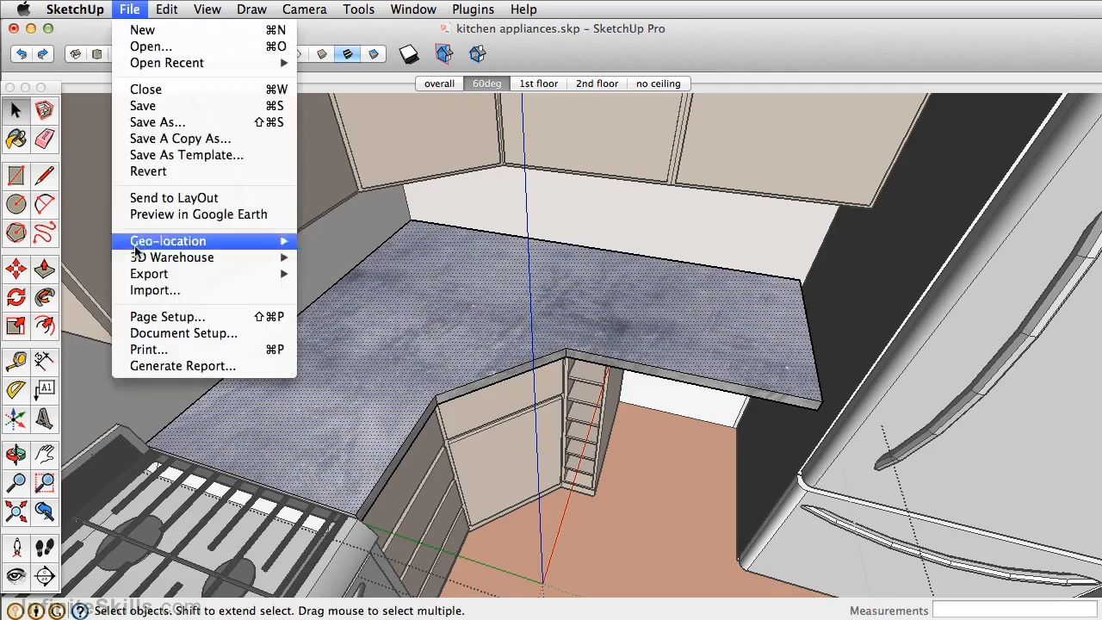
left_click(155, 291)
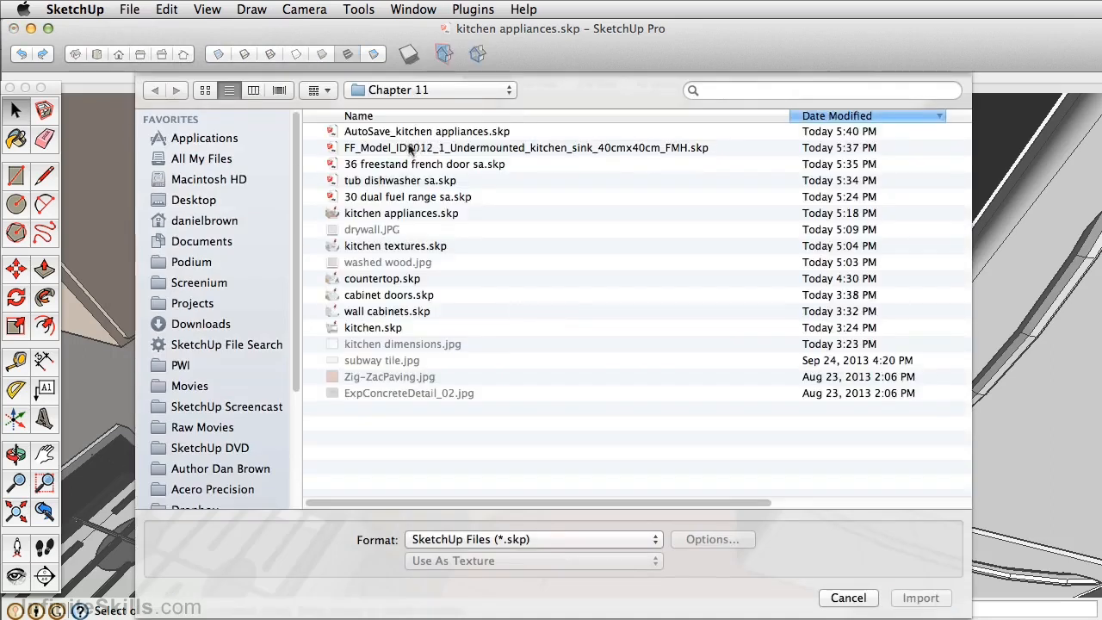
left_click(378, 148)
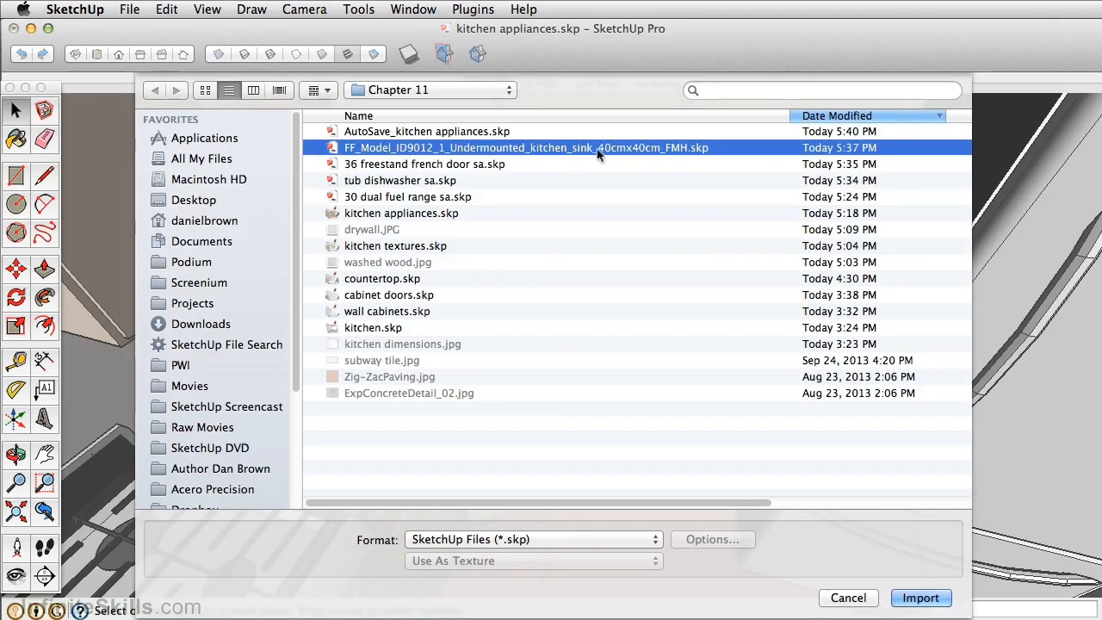
left_click(918, 597)
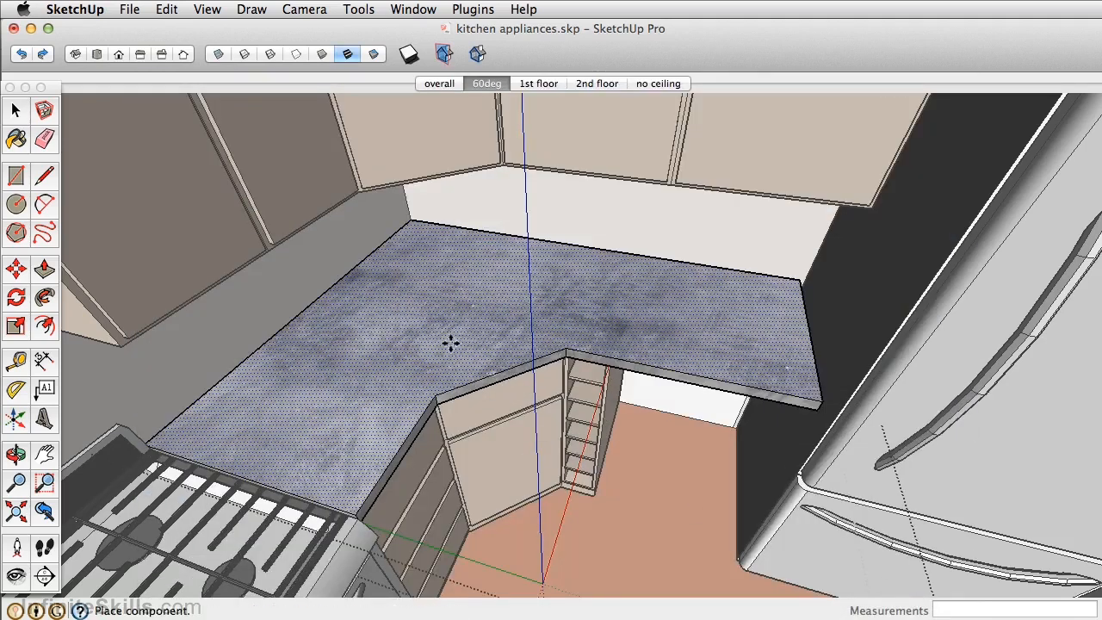
scroll(396, 316, "up", 5)
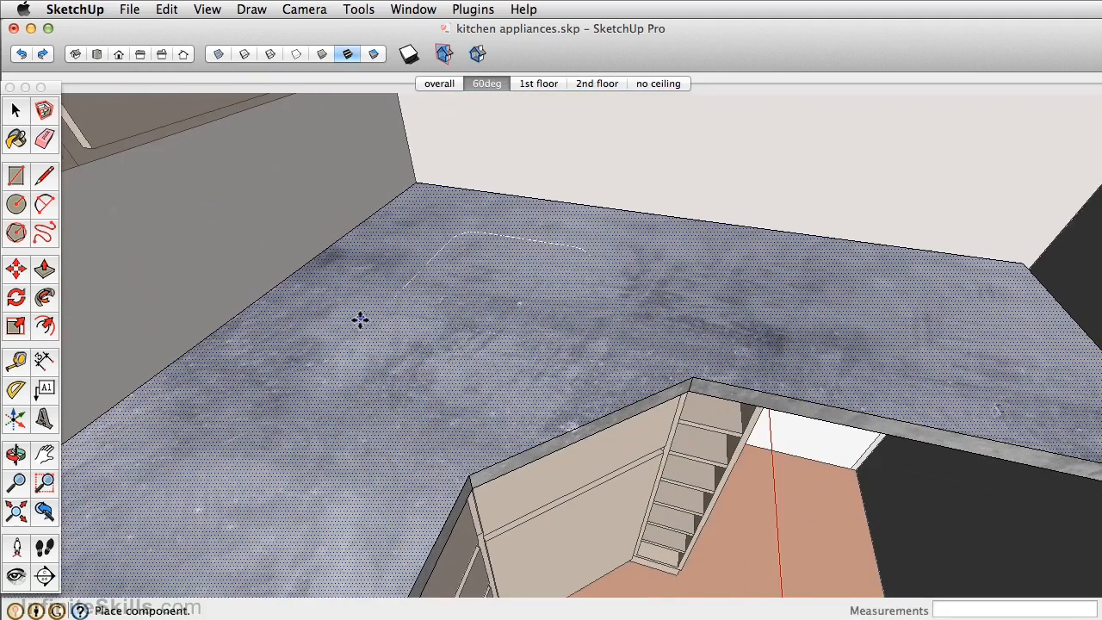
left_click(359, 320)
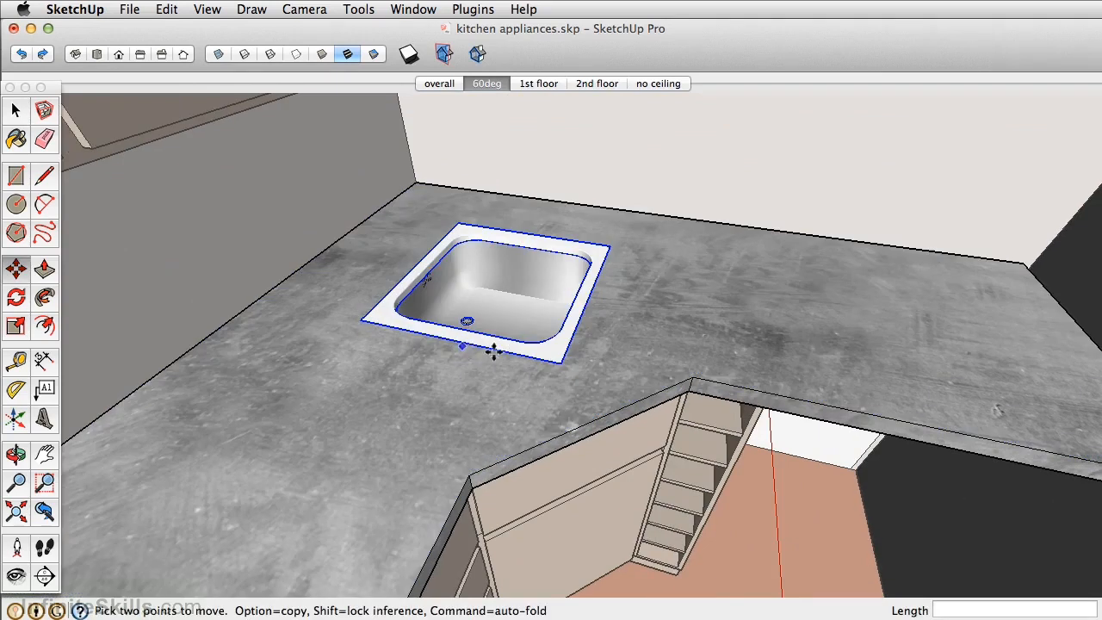
- Rotate the sink to line up with the countertop's angled front edge and move it closer to that edge
middle_click_drag(543, 366, 462, 366)
left_click(555, 334)
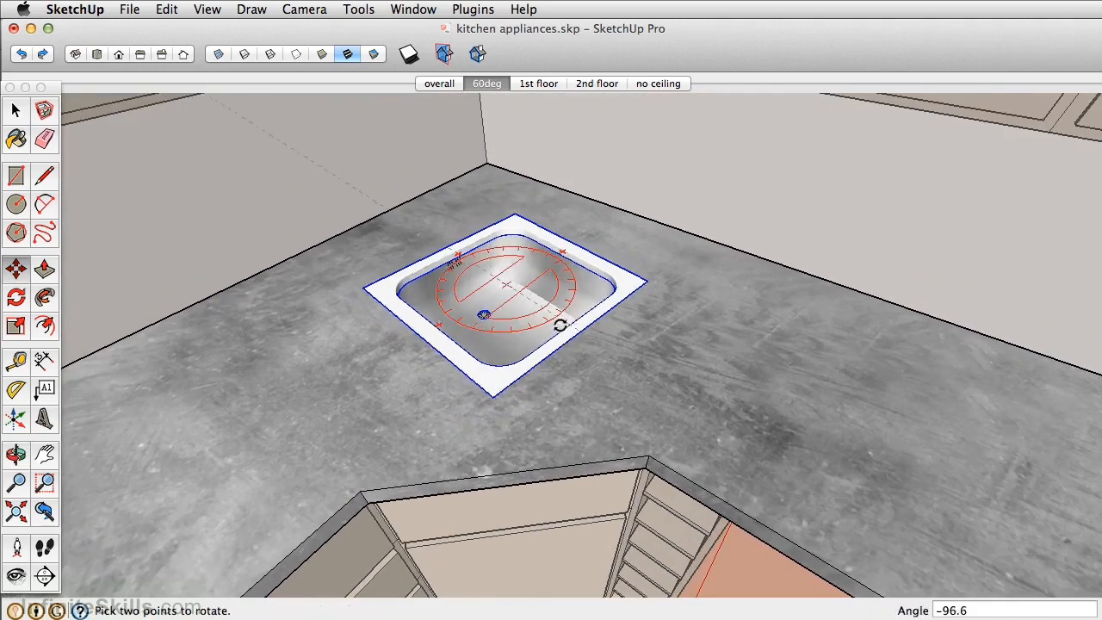
left_click(612, 291)
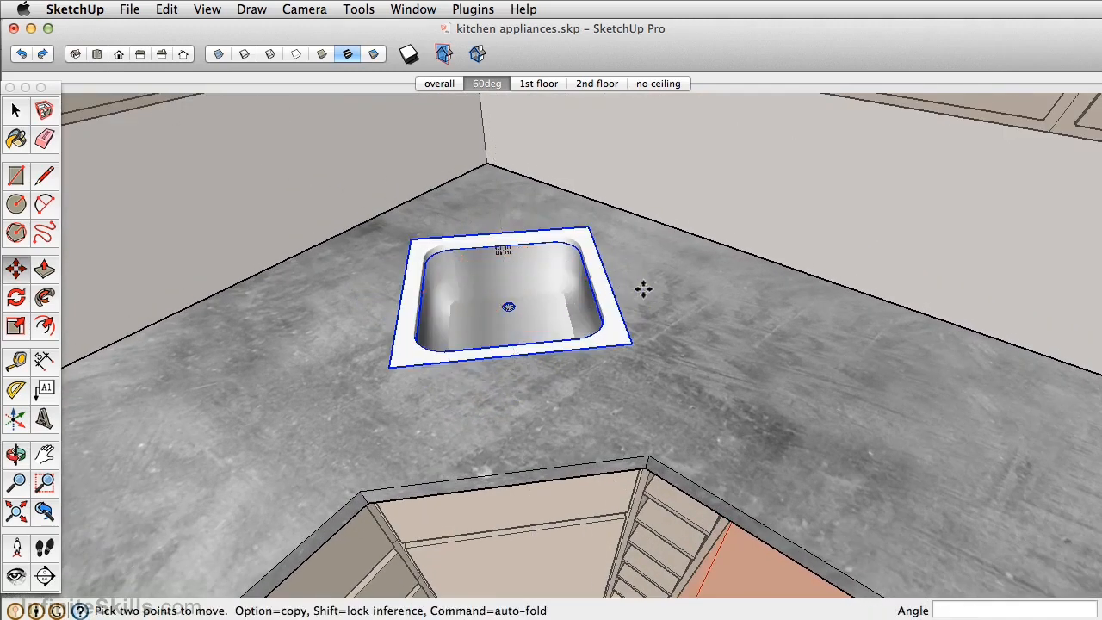
left_click(640, 283)
left_click(650, 334)
middle_click_drag(447, 371, 637, 274)
- Sample the countertop's concrete material, paint the sink's white rim with it inside the sink component, and close the component
key("b")
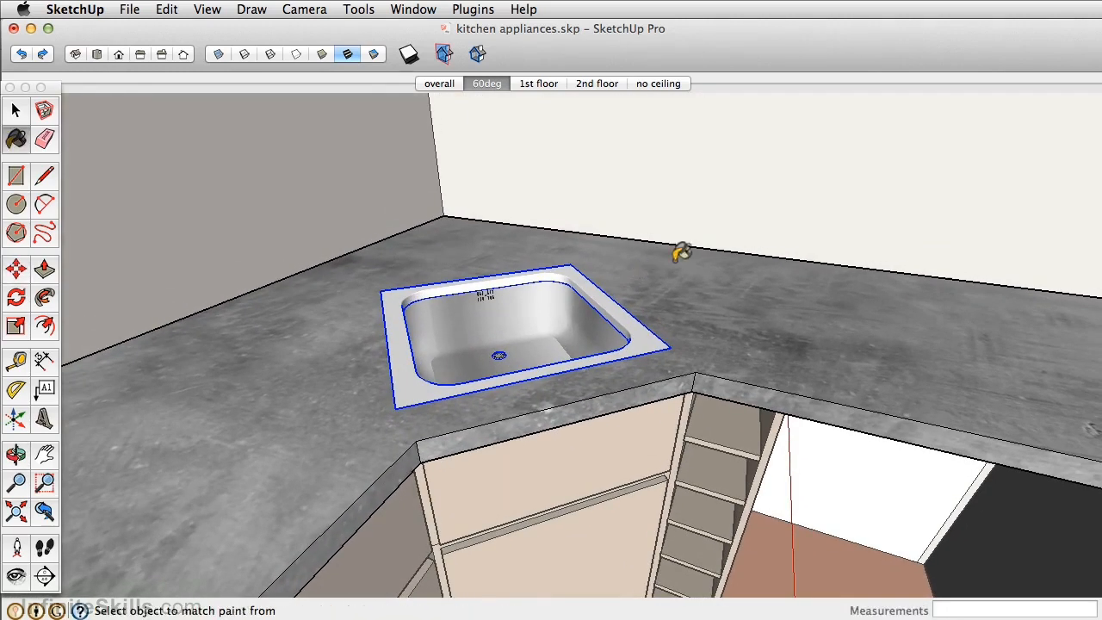
key("space")
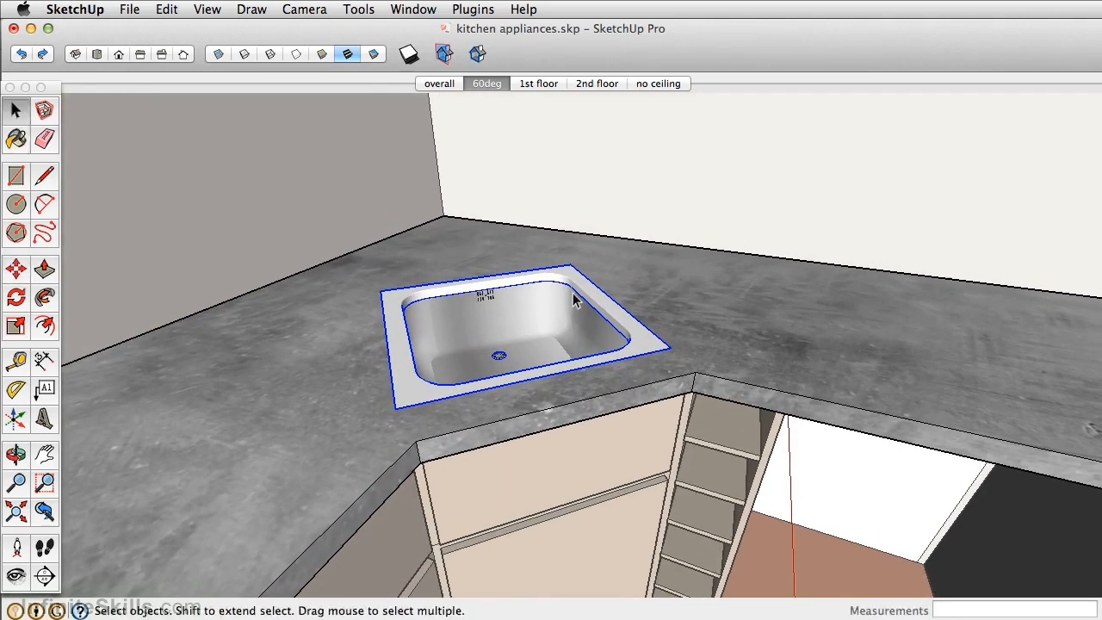
double_click(537, 314)
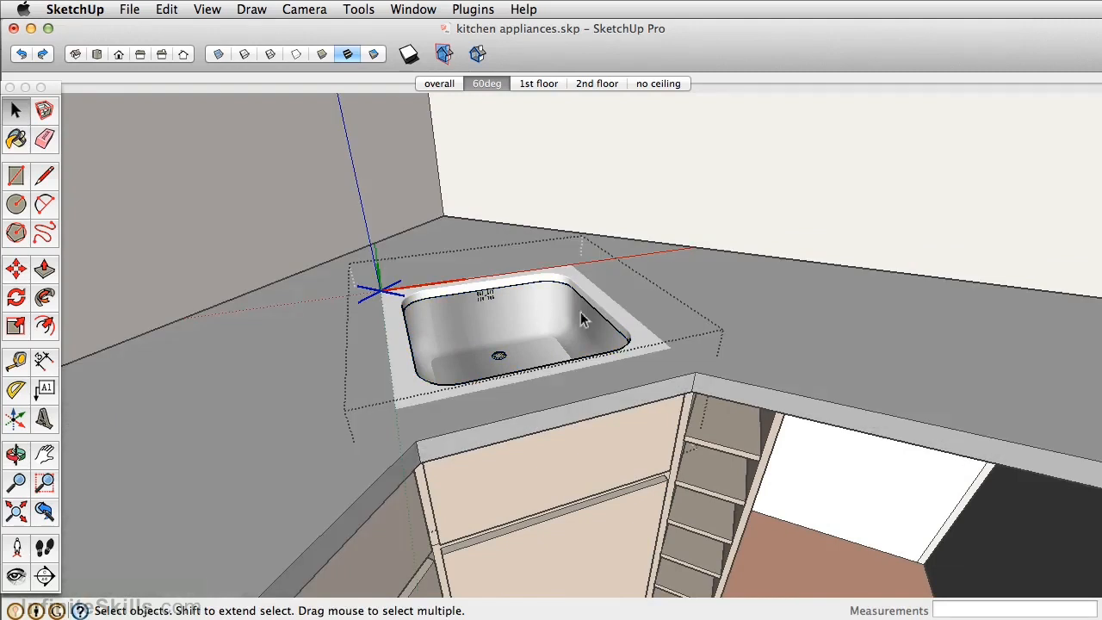
key("b")
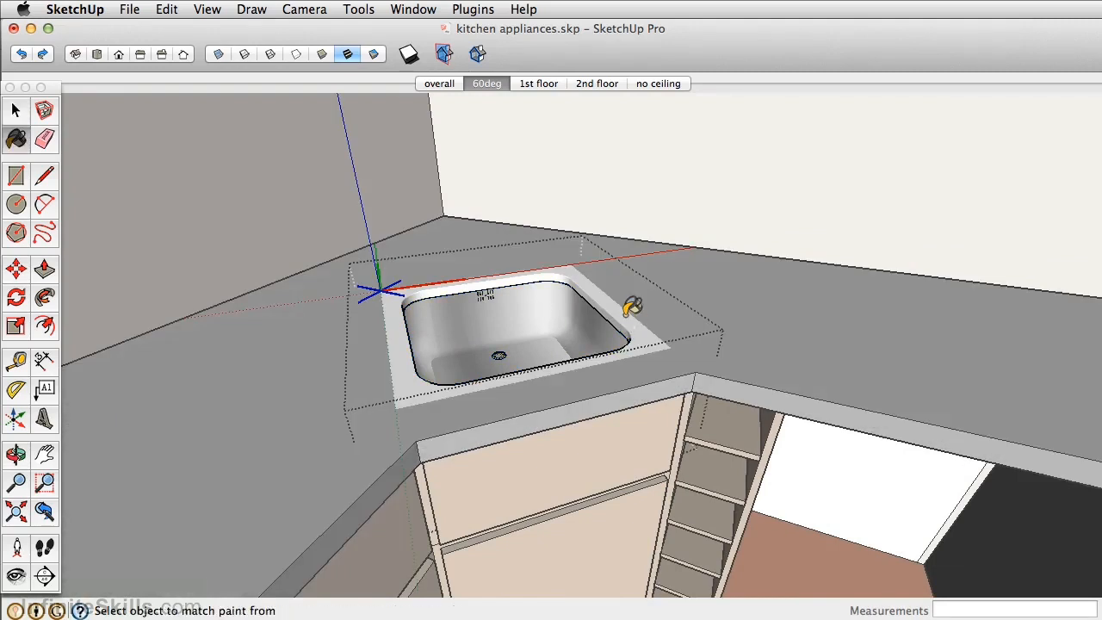
key("shift")
left_click(628, 315, "shift")
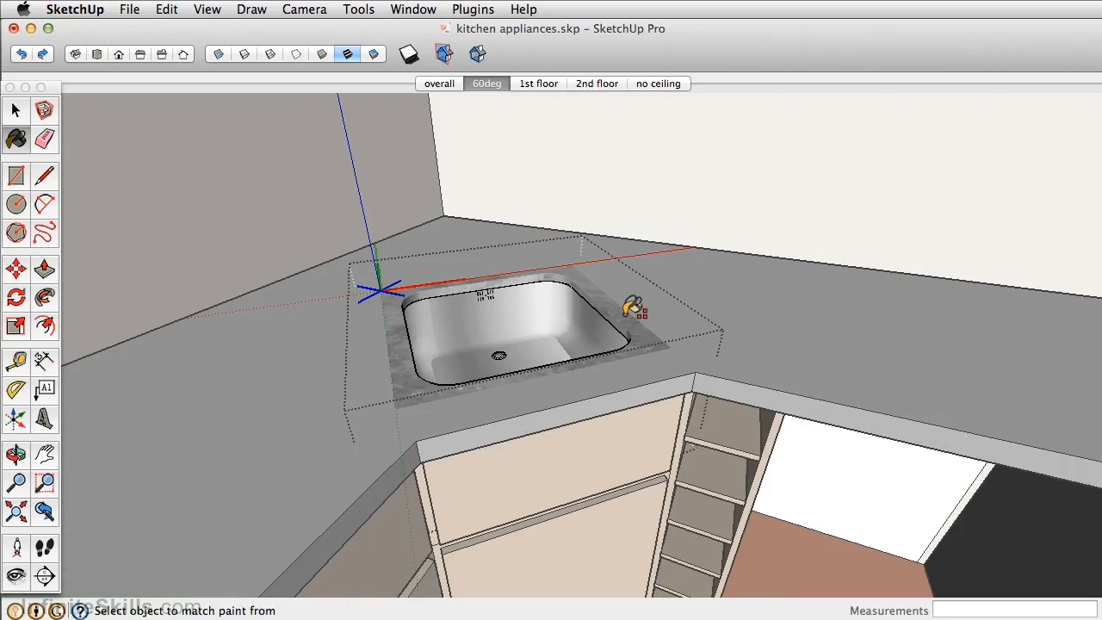
key("space")
left_click(620, 173)
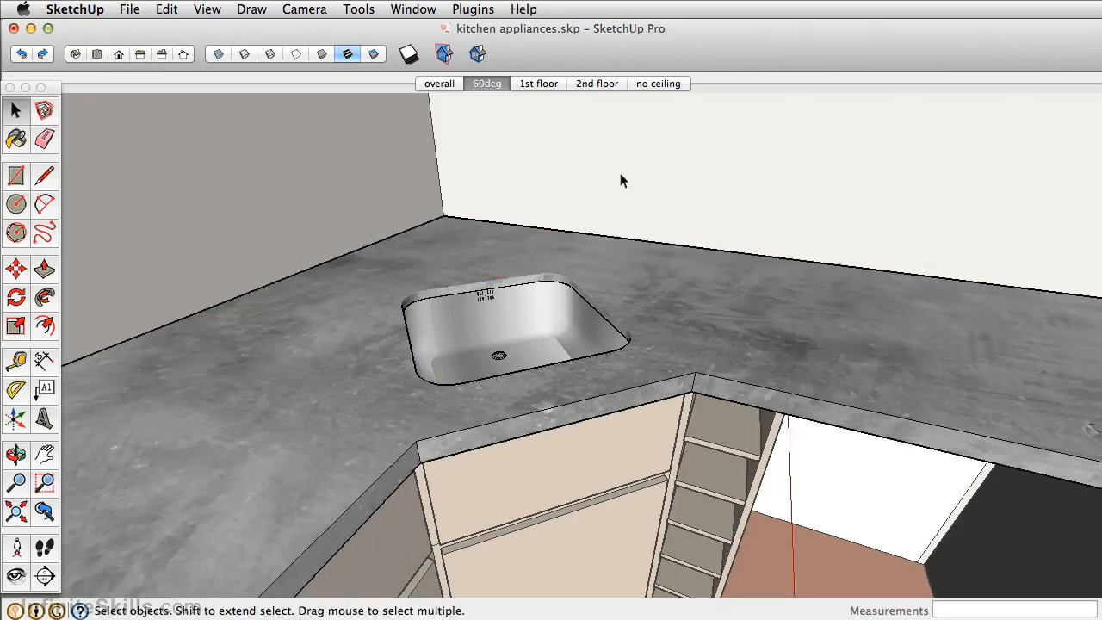
- Import tub dishwasher sa.skp and place it on the brick floor between the open-shelf cabinet and the refrigerator
scroll(558, 263, "up", 6)
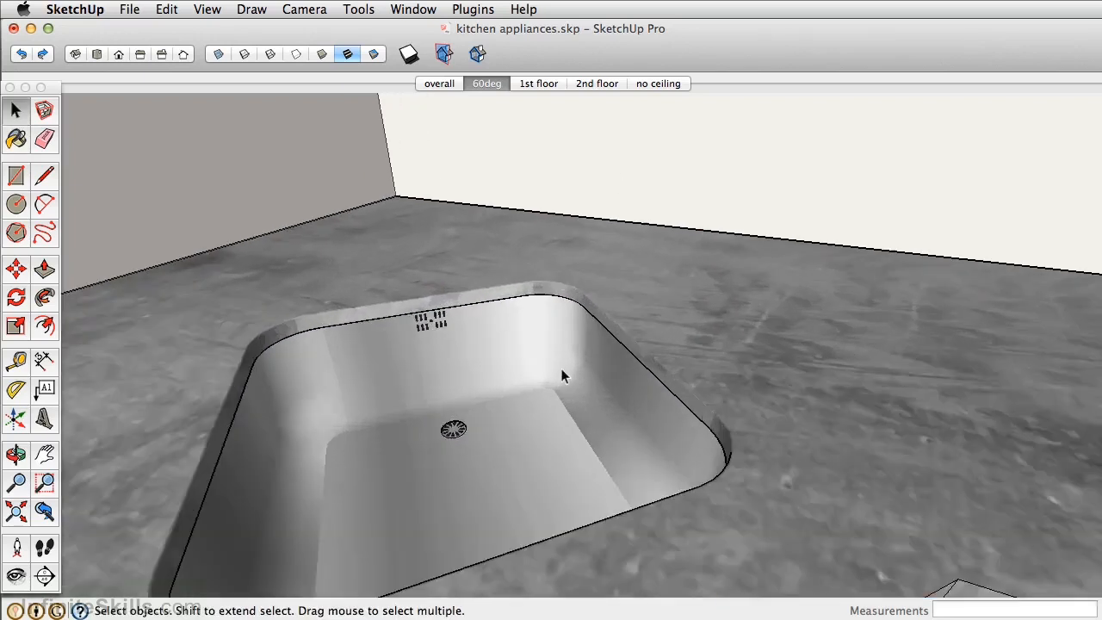
middle_click_drag(560, 376, 496, 267)
scroll(644, 343, "down", 5)
scroll(544, 331, "down", 6)
scroll(496, 267, "up", 2)
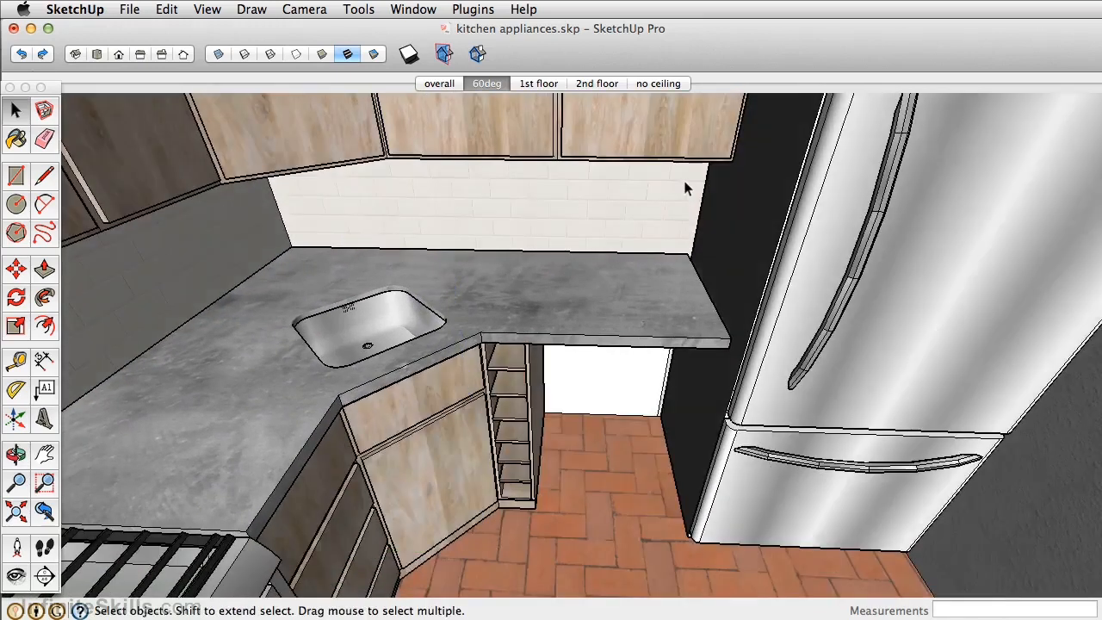
left_click(544, 443)
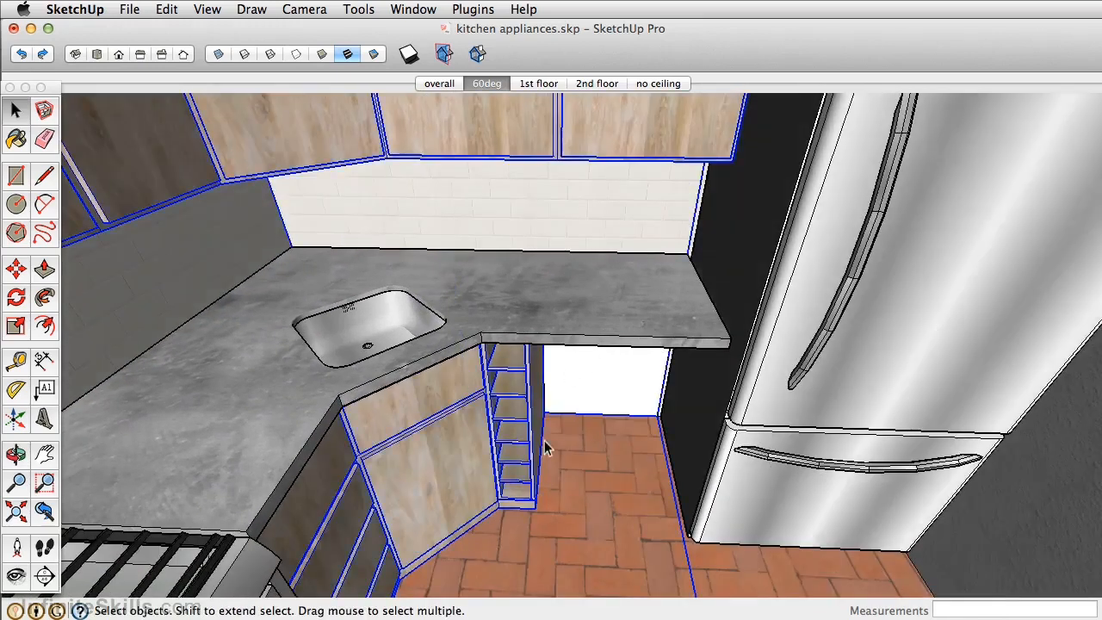
left_click(127, 9)
left_click(172, 289)
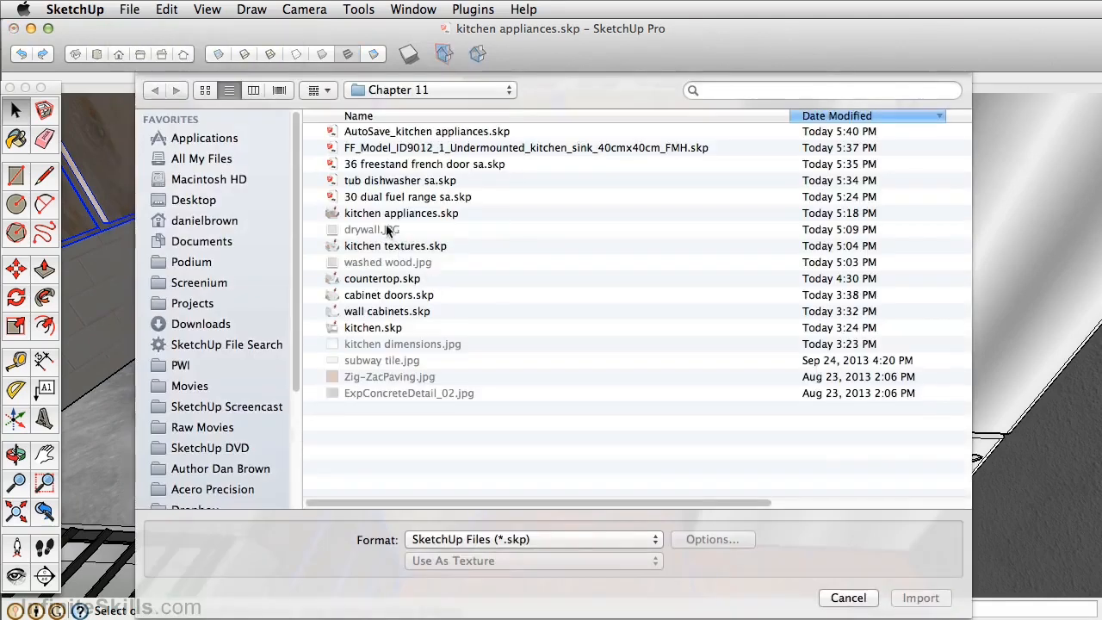
left_click(371, 183)
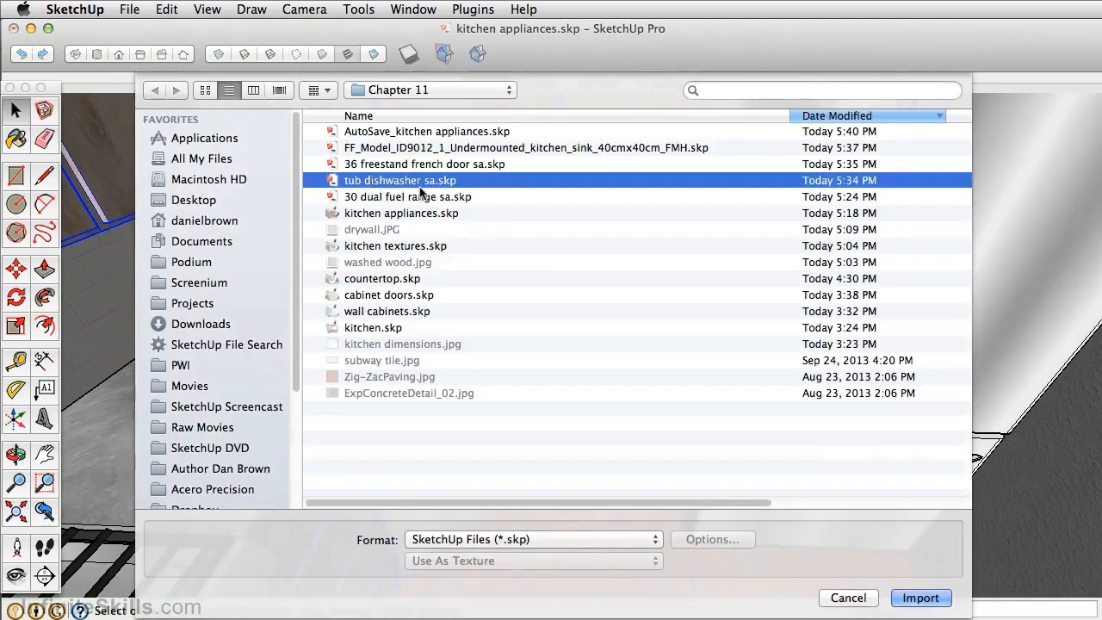
left_click(920, 597)
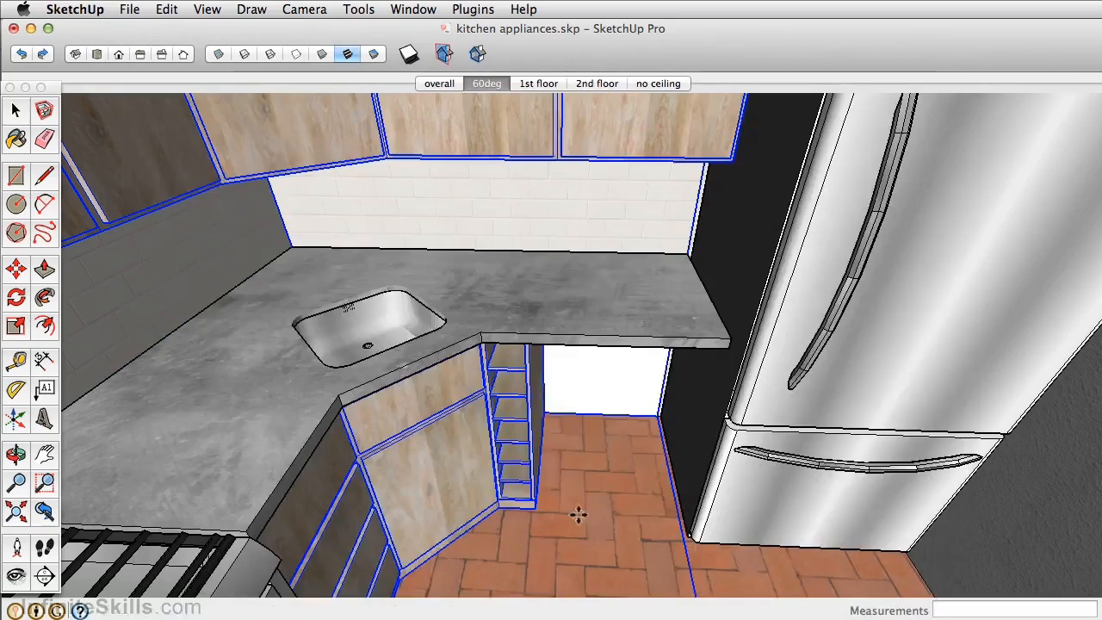
left_click(660, 567)
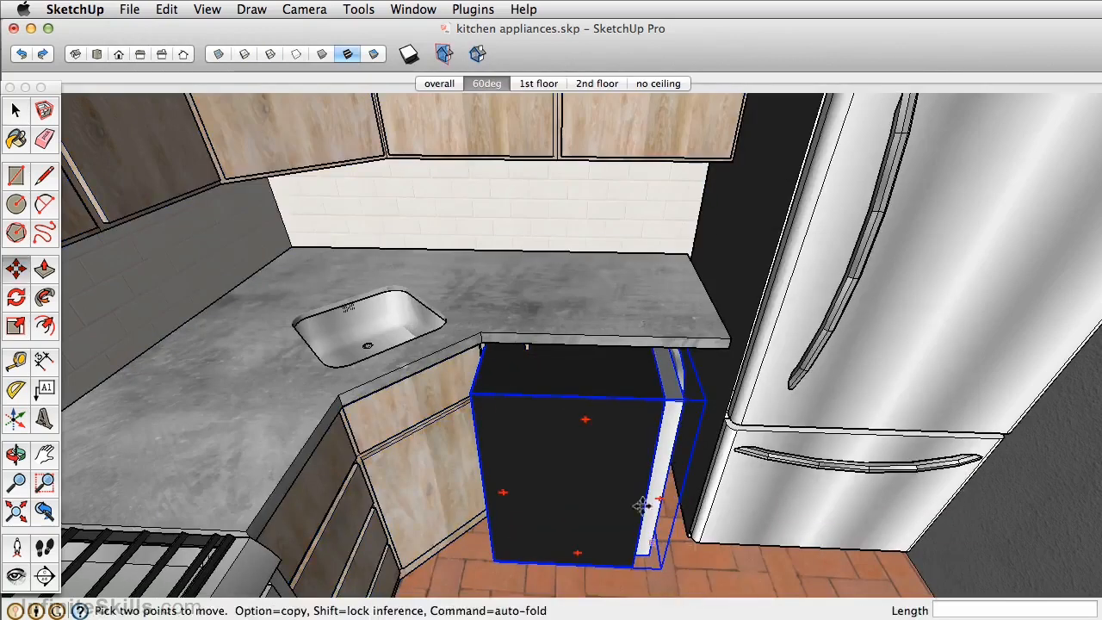
- Rotate the dishwasher about its vertical axis so its door faces the same way as the refrigerator's
left_click(587, 379)
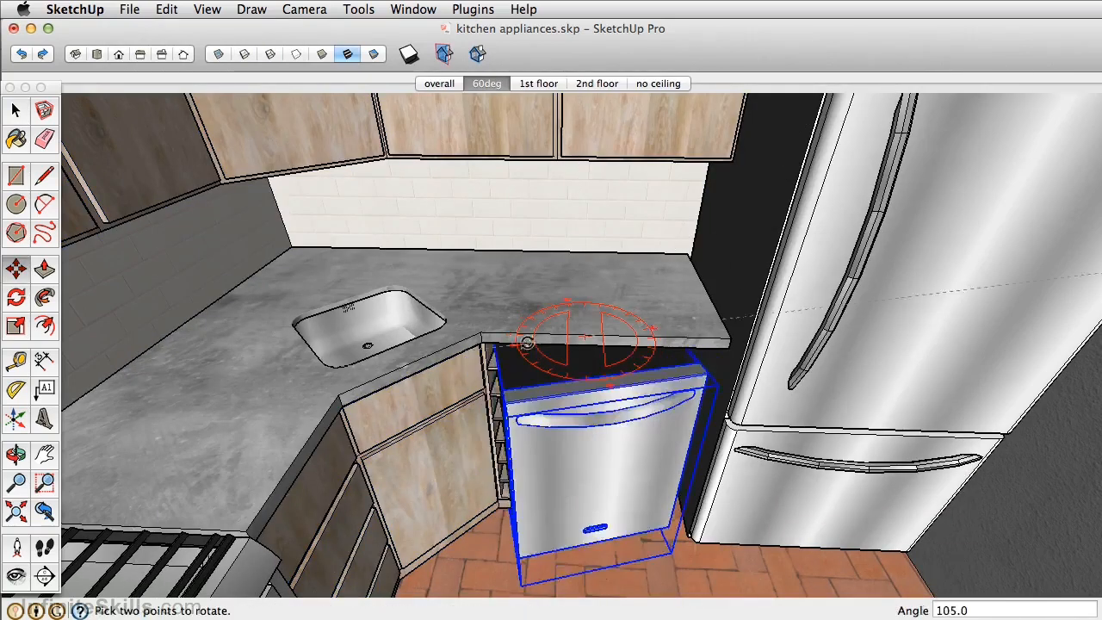
left_click(592, 361)
scroll(592, 362, "up", 4)
middle_click_drag(576, 374, 486, 354)
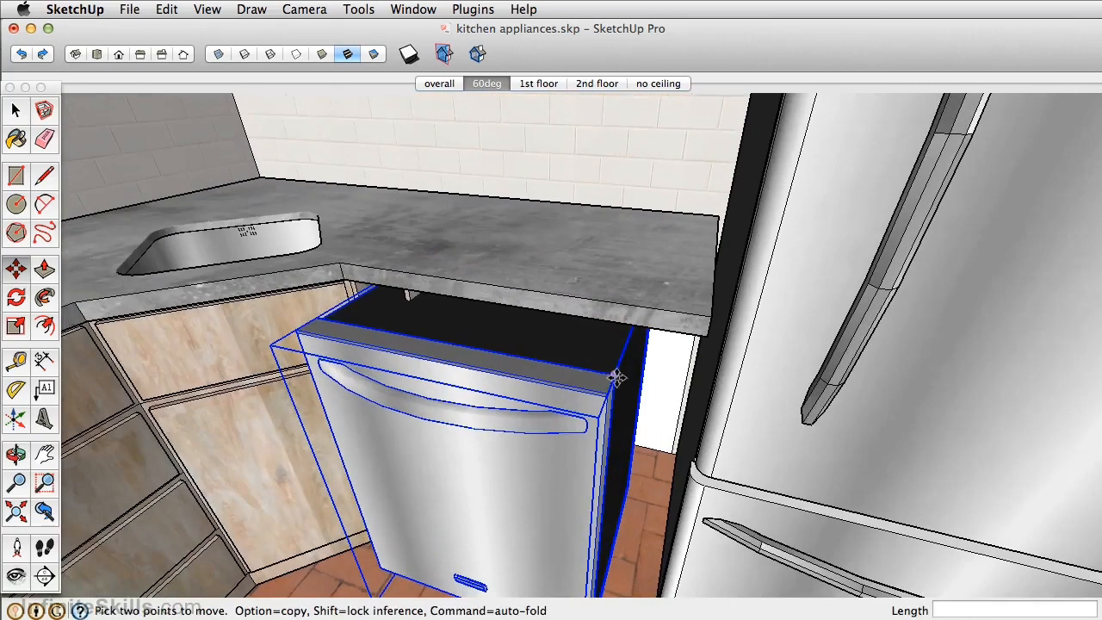
- Move the dishwasher back under the countertop and alongside the open-shelf cabinet
left_click(609, 391)
left_click(639, 323)
middle_click_drag(447, 295, 605, 284, "shift")
scroll(550, 278, "up", 3)
left_click(421, 292)
left_click(506, 291)
- Snap the dishwasher's upper front corner to the upper front corner of the open-shelf cabinet
scroll(506, 291, "up", 3)
mouse_move(594, 311)
middle_mouse_down()
mouse_move(649, 307)
mouse_move(749, 271)
mouse_move(687, 269)
mouse_move(635, 237)
middle_mouse_up()
scroll(347, 312, "up", 5)
mouse_move(658, 331)
middle_mouse_down()
mouse_move(622, 345)
mouse_move(783, 332)
mouse_move(673, 317)
middle_mouse_up()
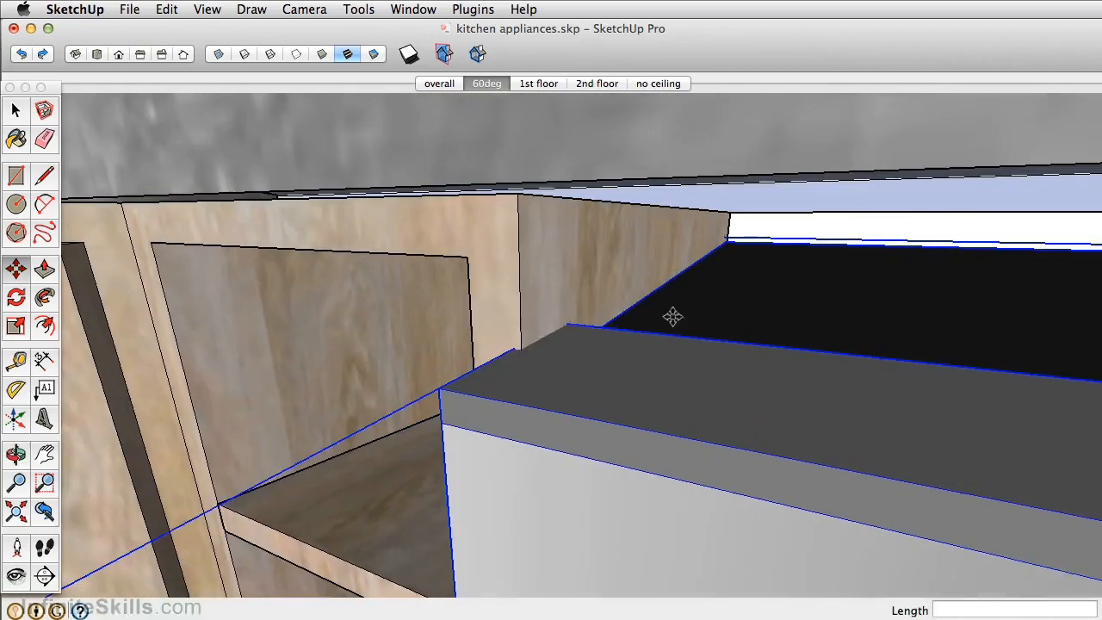
left_click(570, 324)
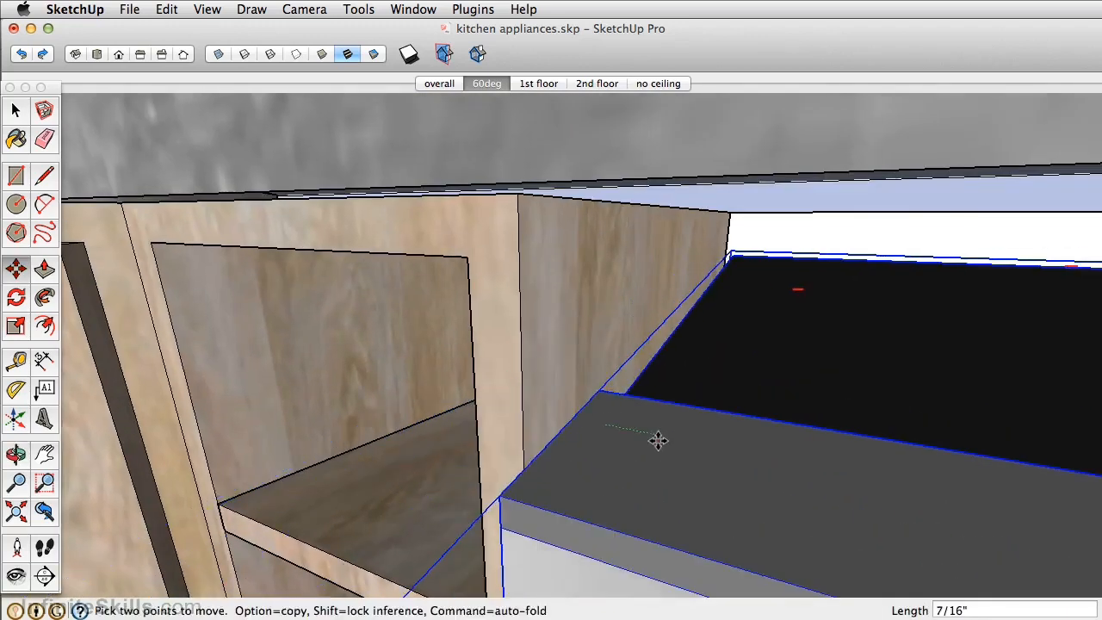
middle_click_drag(606, 392, 531, 203)
- Examine the dishwasher's fit beside the shelf cabinet and the overall kitchen layout with all appliances placed
middle_click_drag(659, 235, 775, 322)
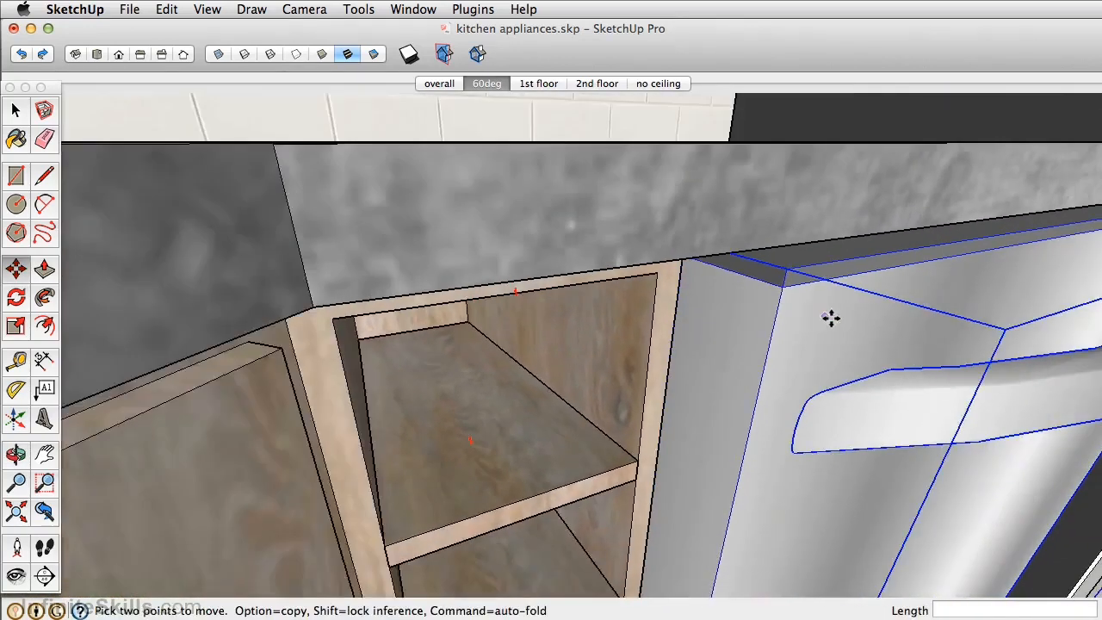
scroll(833, 318, "down", 4)
middle_click_drag(870, 315, 634, 295)
scroll(637, 296, "down", 5)
middle_click_drag(717, 377, 699, 282)
scroll(561, 325, "down", 6)
scroll(521, 402, "down", 4)
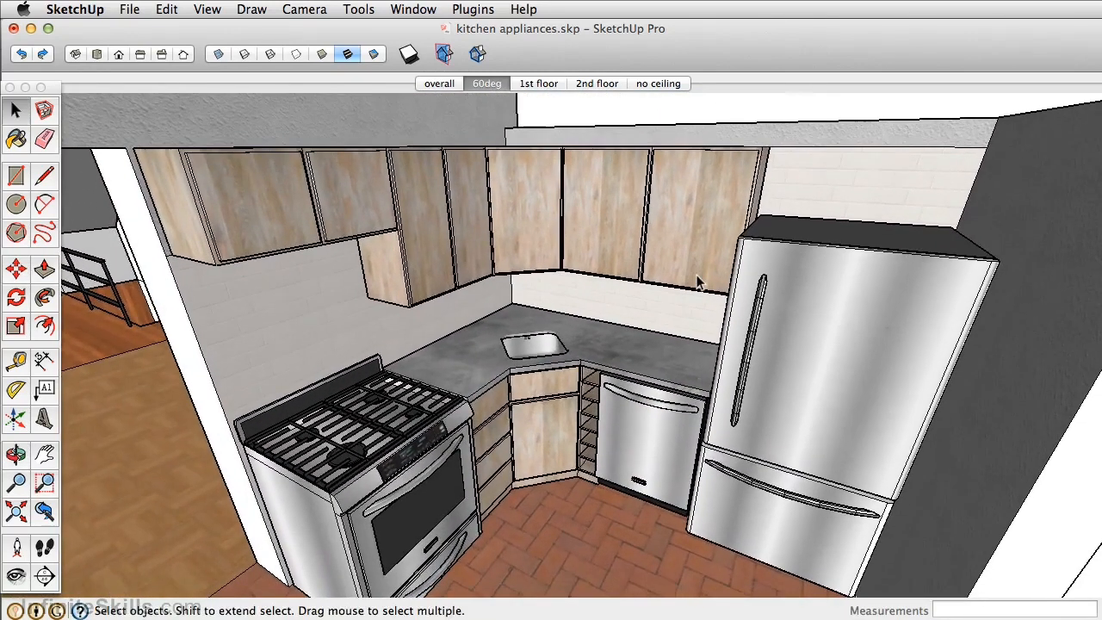